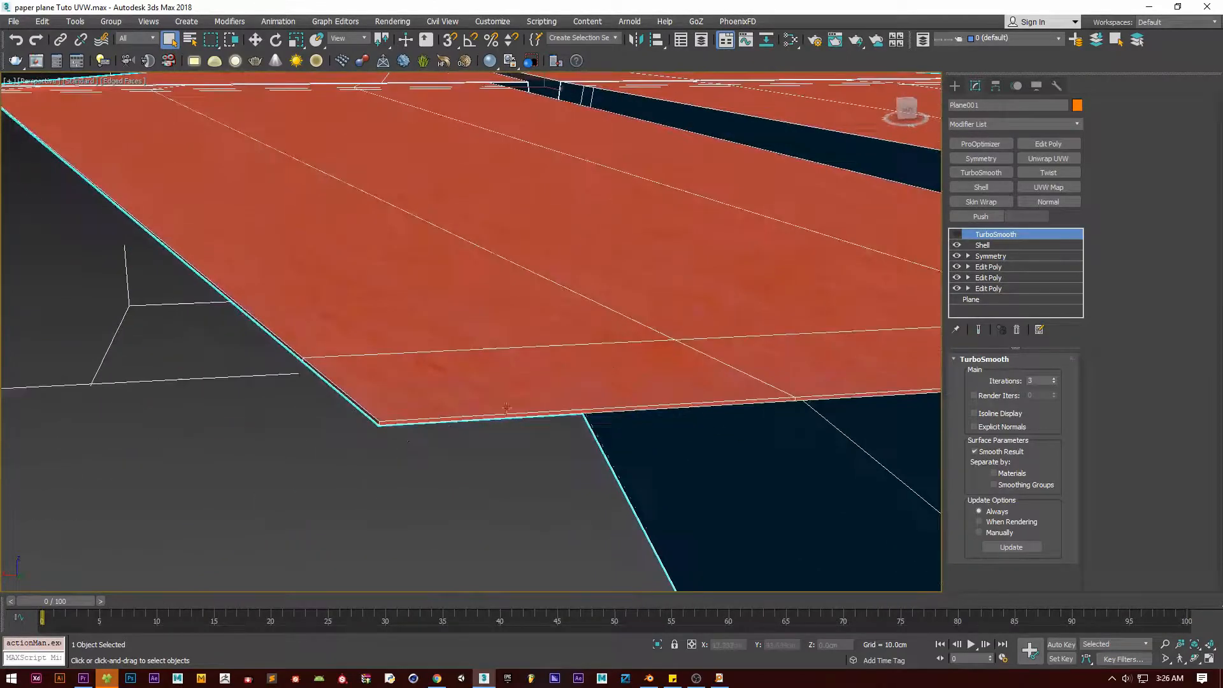
Step: Turn off the Shell and Symmetry modifiers and inspect the bare half of the paper plane
{"action": "left_click", "coordinate": [957, 246]}
{"action": "scroll", "coordinate": [881, 288], "scroll_direction": "down", "scroll_amount": 4}
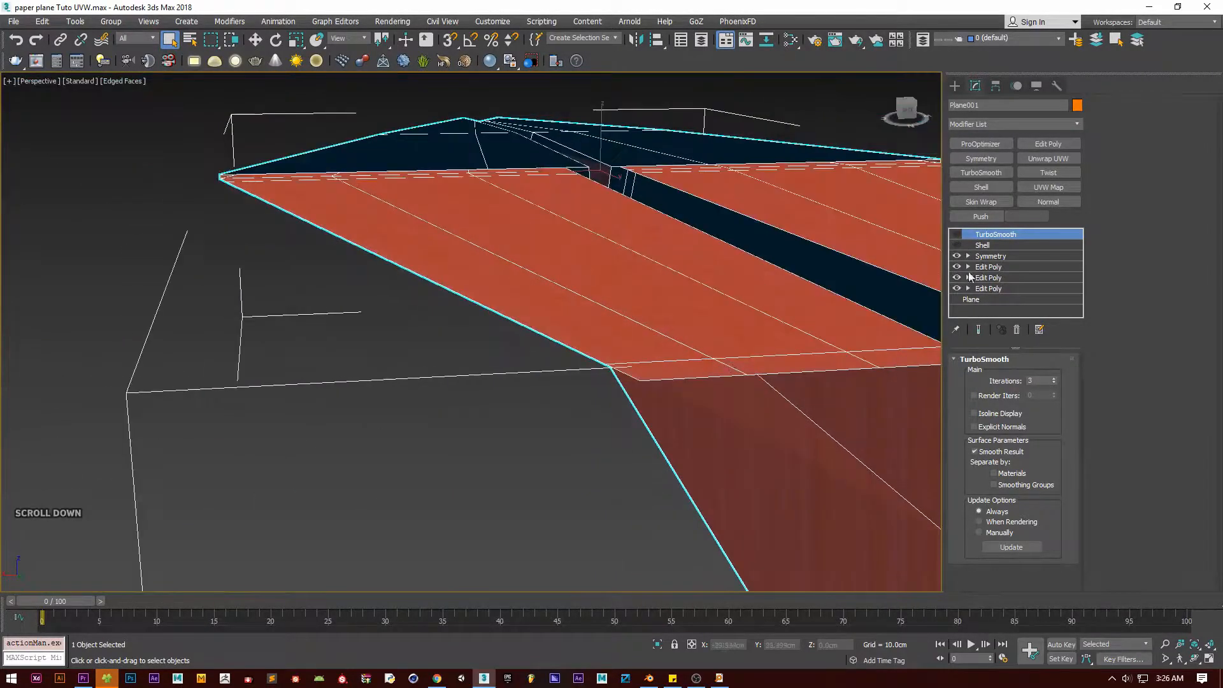
{"action": "left_click", "coordinate": [957, 255]}
{"action": "scroll", "coordinate": [701, 319], "scroll_direction": "down", "scroll_amount": 5}
{"action": "middle_click_drag", "start_coordinate": [702, 320], "coordinate": [877, 263], "text": "alt"}
{"action": "key", "text": "F4"}
{"action": "key", "text": "F4"}
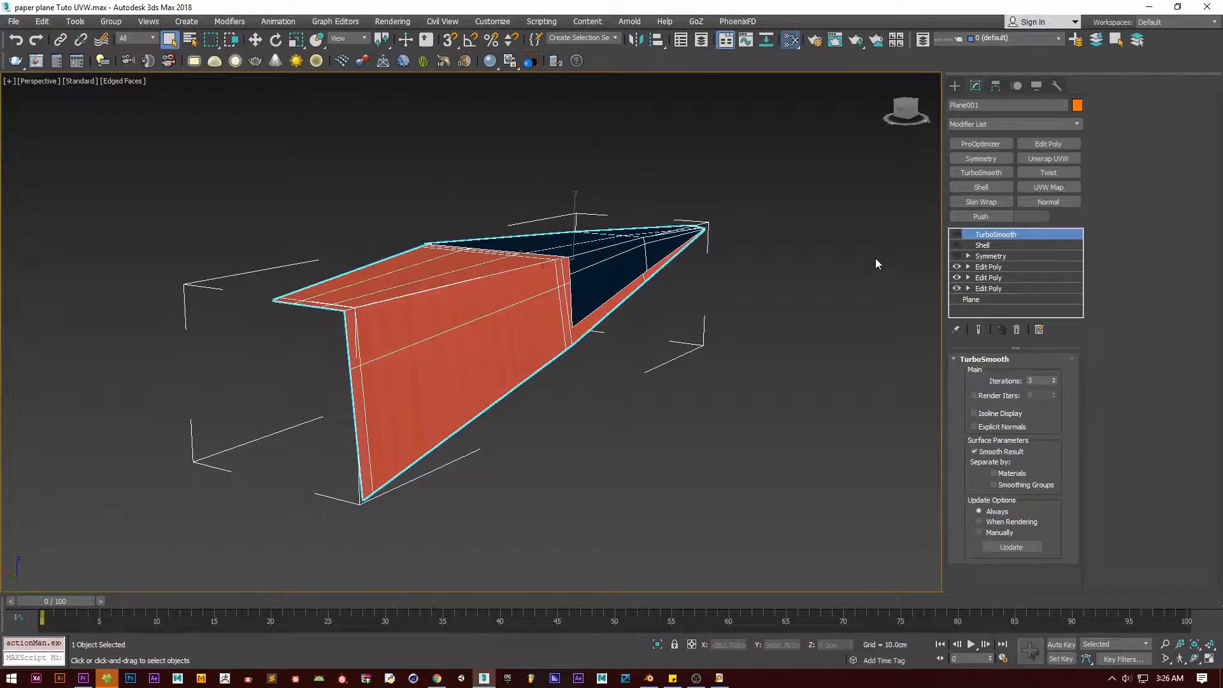
Step: Open the Slate Material Editor and add a Standard material and a Checker map to the node view
{"action": "key", "text": "m"}
{"action": "right_click", "coordinate": [503, 304]}
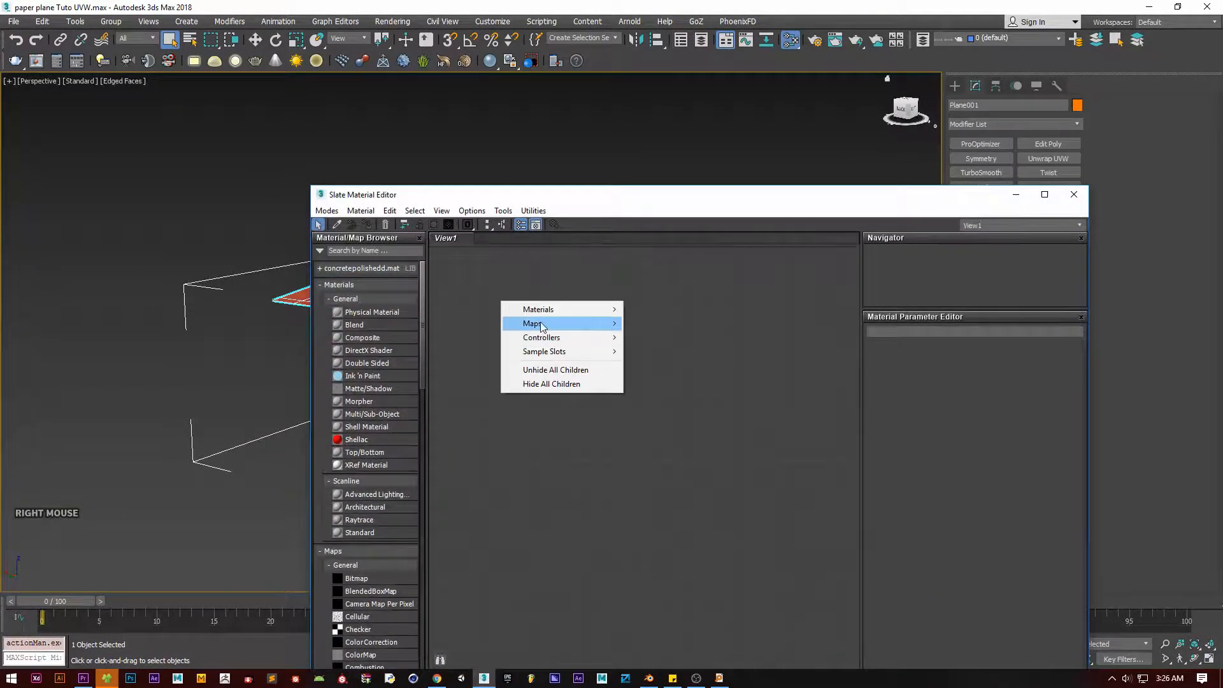
{"action": "mouse_move", "coordinate": [538, 310]}
{"action": "mouse_move", "coordinate": [674, 325]}
{"action": "left_click", "coordinate": [733, 361]}
{"action": "left_click_drag", "start_coordinate": [551, 295], "coordinate": [739, 318]}
{"action": "left_click_drag", "start_coordinate": [657, 196], "coordinate": [849, 194]}
{"action": "scroll", "coordinate": [710, 513], "scroll_direction": "down", "scroll_amount": 1}
{"action": "left_click_drag", "start_coordinate": [570, 627], "coordinate": [712, 477]}
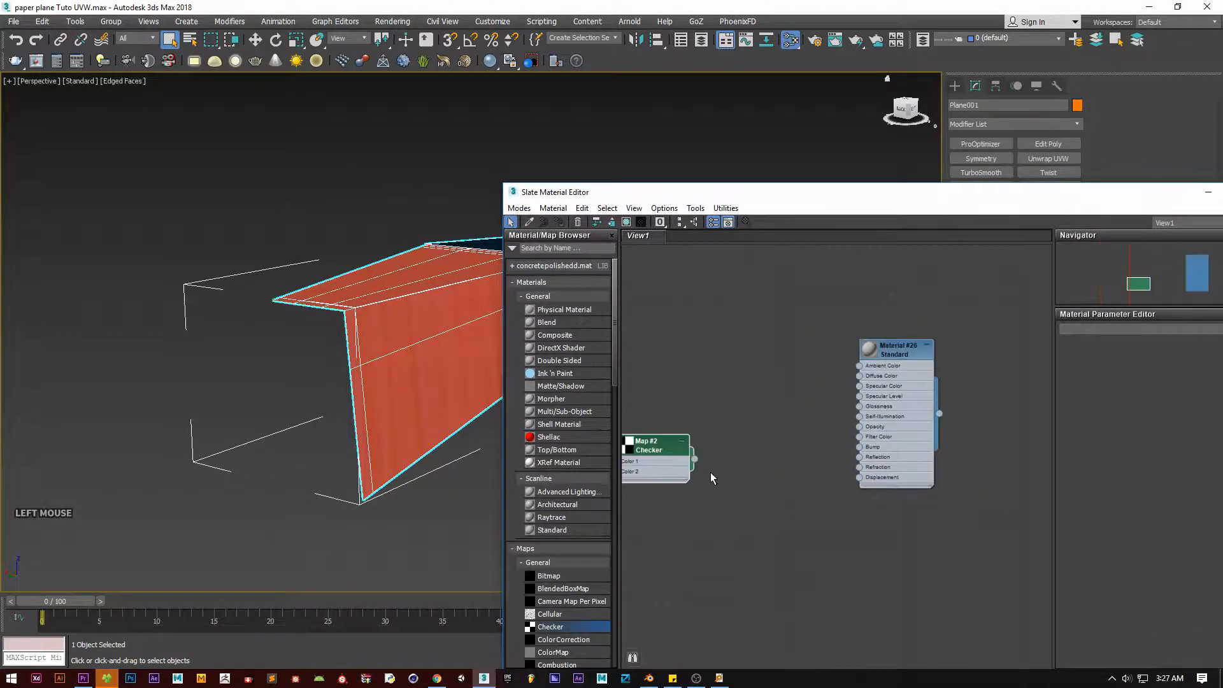
Step: Wire the Checker map to the new material's diffuse color, pick the plane's existing material into the view and move it aside
{"action": "left_click", "coordinate": [529, 222]}
{"action": "middle_click_drag", "start_coordinate": [741, 386], "coordinate": [837, 481]}
{"action": "left_click", "coordinate": [408, 376]}
{"action": "key", "text": "w"}
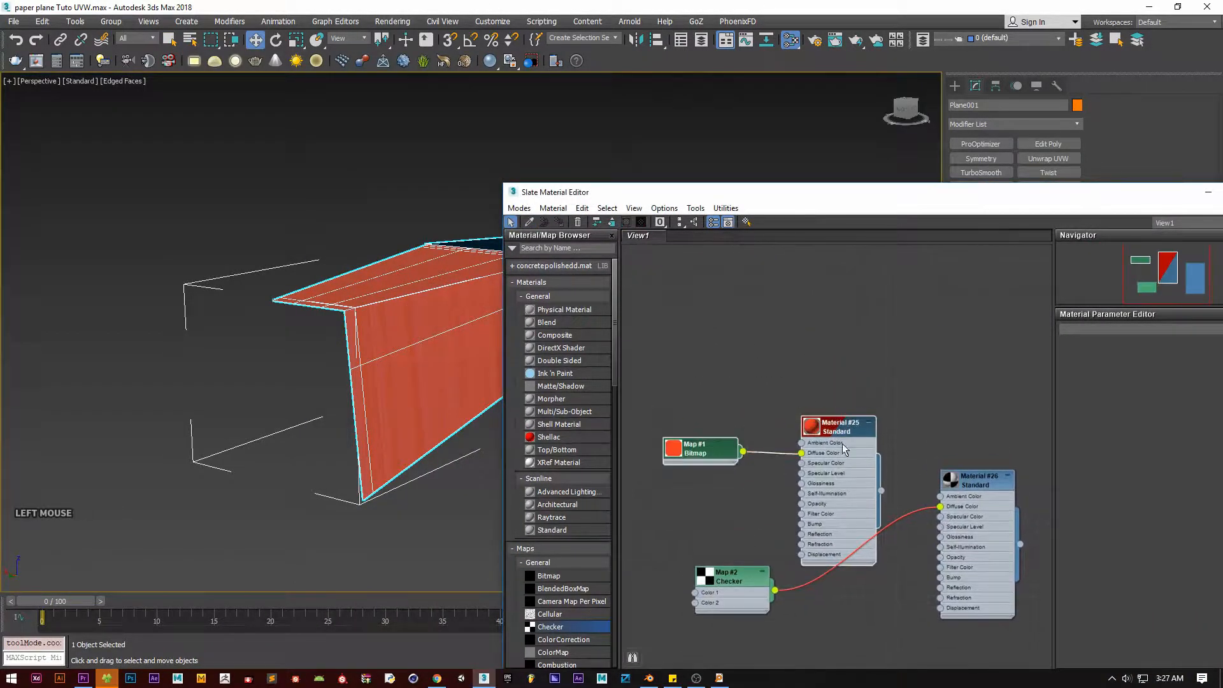
{"action": "left_click_drag", "start_coordinate": [841, 428], "coordinate": [875, 269]}
{"action": "scroll", "coordinate": [361, 376], "scroll_direction": "down", "scroll_amount": 4}
Step: Assign the checker-mapped Standard material to the plane and show it shaded in the viewport
{"action": "right_click", "coordinate": [987, 486]}
{"action": "left_click", "coordinate": [1000, 223]}
{"action": "scroll", "coordinate": [253, 474], "scroll_direction": "up", "scroll_amount": 4}
{"action": "left_click", "coordinate": [723, 579]}
{"action": "left_click_drag", "start_coordinate": [724, 579], "coordinate": [744, 505]}
{"action": "left_click", "coordinate": [627, 223]}
{"action": "left_click_drag", "start_coordinate": [722, 189], "coordinate": [585, 145]}
Step: Set the Checker map's U and V tiling to 15 and minimize the material editor
{"action": "double_click", "coordinate": [1018, 363]}
{"action": "type", "text": "15"}
{"action": "key", "text": "Tab"}
{"action": "type", "text": "15"}
{"action": "key", "text": "Return"}
{"action": "left_click", "coordinate": [1070, 147]}
Step: Enable the Symmetry, Shell and TurboSmooth modifiers and examine the checker pattern across the plane
{"action": "middle_click_drag", "start_coordinate": [357, 299], "coordinate": [587, 349], "text": "alt"}
{"action": "left_click", "coordinate": [957, 255]}
{"action": "scroll", "coordinate": [599, 300], "scroll_direction": "up", "scroll_amount": 2}
{"action": "middle_click_drag", "start_coordinate": [527, 390], "coordinate": [535, 416], "text": "alt"}
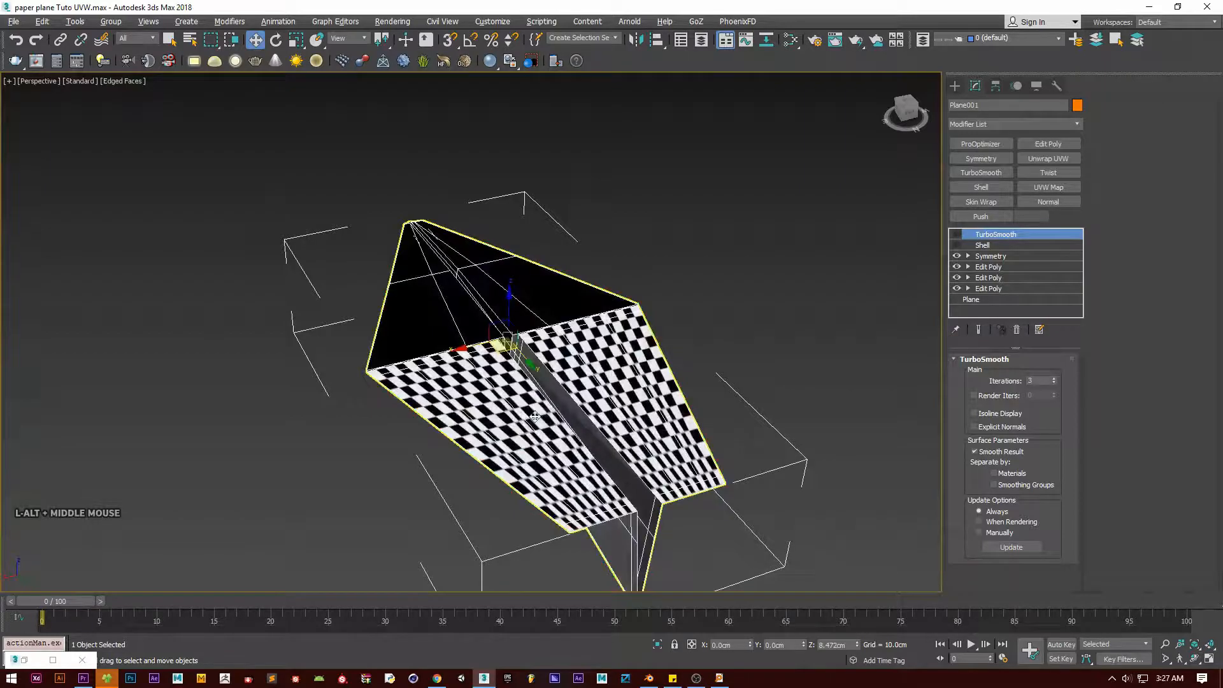
{"action": "left_click", "coordinate": [956, 245]}
{"action": "left_click", "coordinate": [956, 234]}
{"action": "left_click", "coordinate": [818, 315]}
{"action": "middle_click_drag", "start_coordinate": [789, 319], "coordinate": [535, 318], "text": "alt"}
{"action": "left_click", "coordinate": [510, 299]}
{"action": "scroll", "coordinate": [510, 299], "scroll_direction": "up", "scroll_amount": 3}
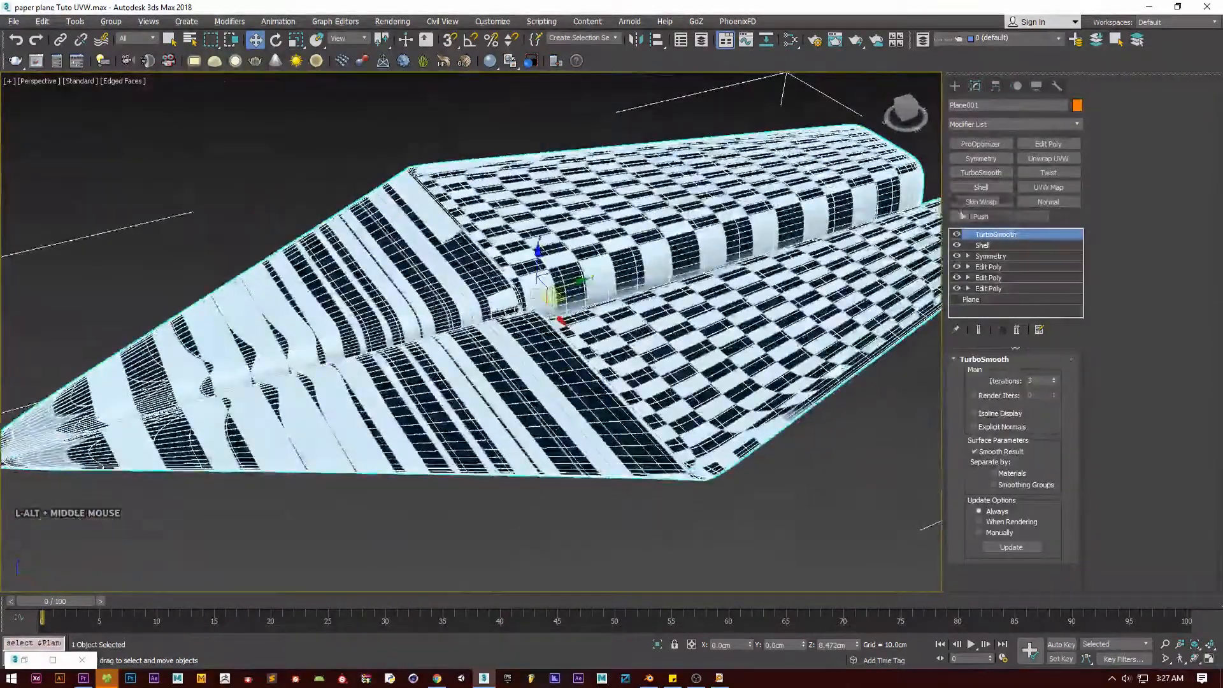
Step: Add an Unwrap UVW modifier above TurboSmooth, hide the mesh edges and open the UV editor
{"action": "left_click", "coordinate": [1048, 158]}
{"action": "middle_click_drag", "start_coordinate": [669, 382], "coordinate": [704, 486], "text": "alt"}
{"action": "key", "text": "F4"}
{"action": "middle_click_drag", "start_coordinate": [703, 349], "coordinate": [577, 325], "text": "alt"}
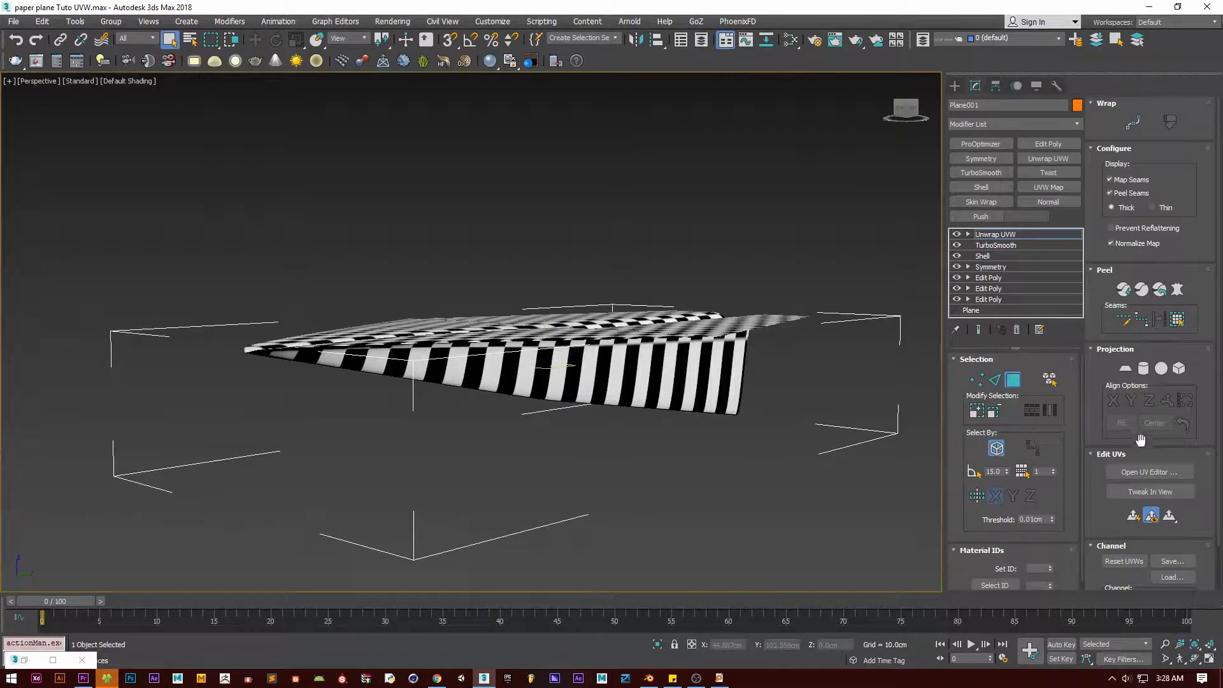
{"action": "left_click", "coordinate": [1135, 472]}
{"action": "scroll", "coordinate": [684, 363], "scroll_direction": "up", "scroll_amount": 1}
{"action": "middle_click_drag", "start_coordinate": [685, 363], "coordinate": [698, 320], "text": "alt"}
{"action": "middle_click_drag", "start_coordinate": [561, 333], "coordinate": [659, 336], "text": "alt"}
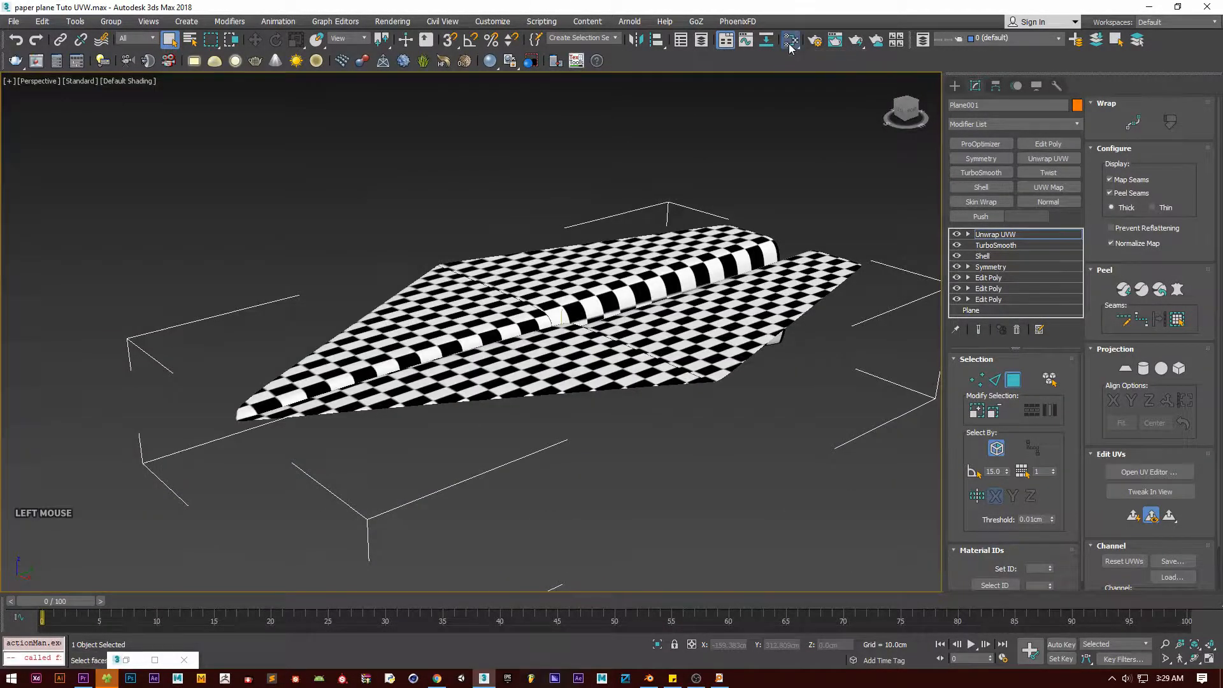
Step: Disconnect the Checker map from the Standard material's diffuse color and minimize the material editor
{"action": "left_click", "coordinate": [791, 41]}
{"action": "right_click", "coordinate": [656, 304]}
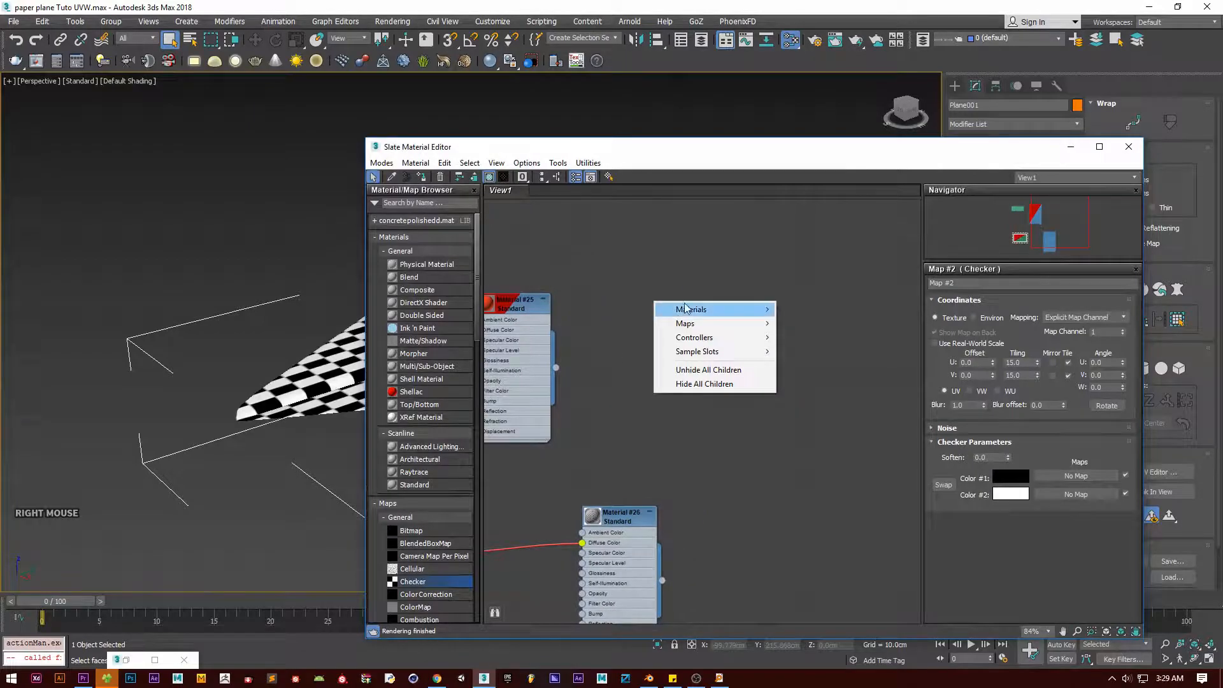
{"action": "middle_click_drag", "start_coordinate": [632, 456], "coordinate": [837, 303]}
{"action": "left_click_drag", "start_coordinate": [680, 400], "coordinate": [693, 491]}
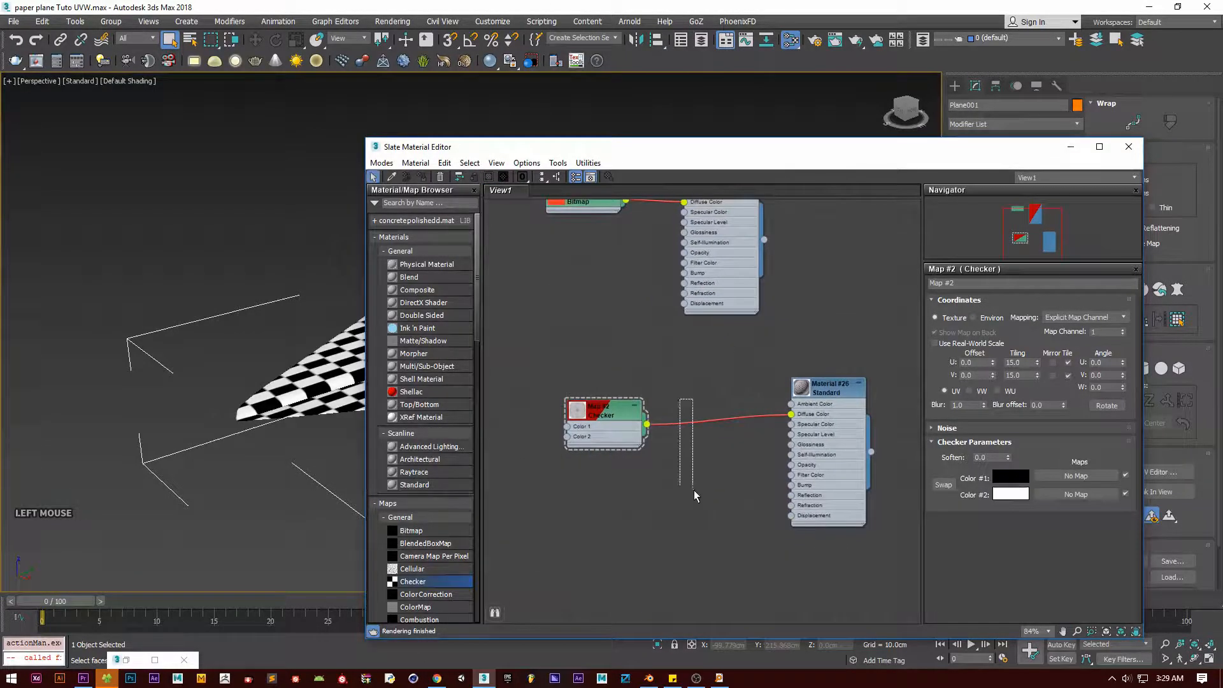
{"action": "key", "text": "Delete"}
{"action": "left_click", "coordinate": [1071, 147]}
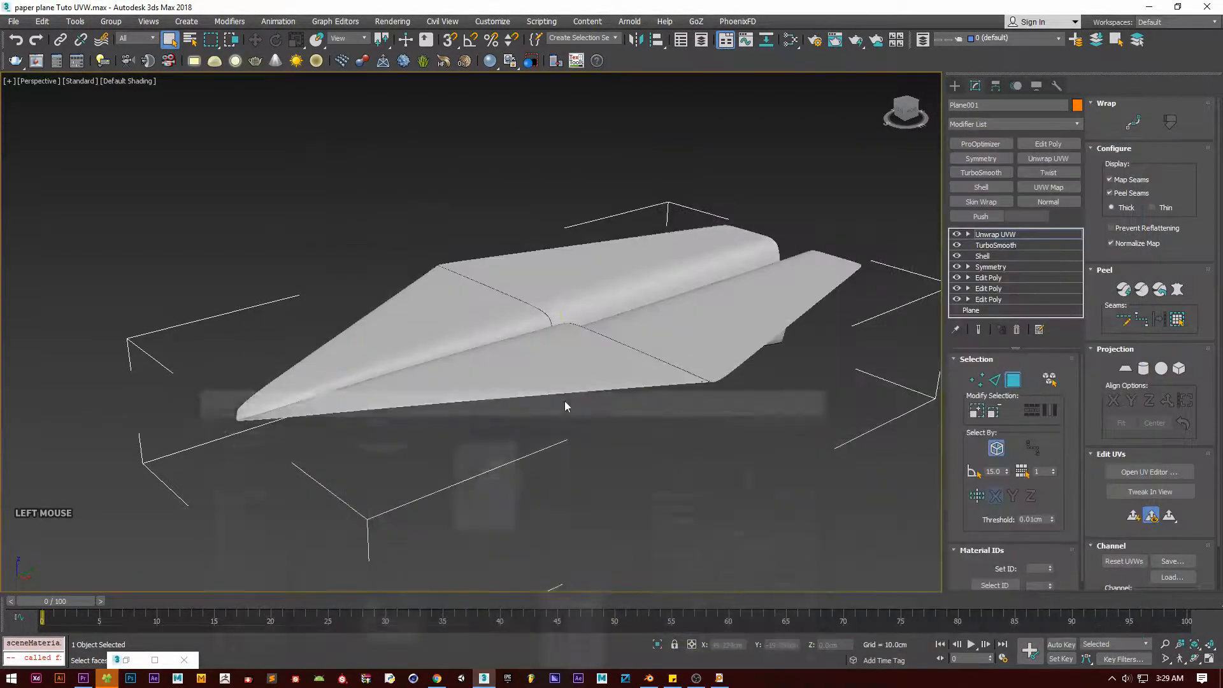
Step: Display edged faces on the plane and switch Unwrap UVW to edge selection
{"action": "scroll", "coordinate": [658, 319], "scroll_direction": "up", "scroll_amount": 5}
{"action": "scroll", "coordinate": [658, 319], "scroll_direction": "down", "scroll_amount": 4}
{"action": "key", "text": "F4"}
{"action": "middle_click_drag", "start_coordinate": [696, 319], "coordinate": [648, 343]}
{"action": "scroll", "coordinate": [648, 343], "scroll_direction": "up", "scroll_amount": 4}
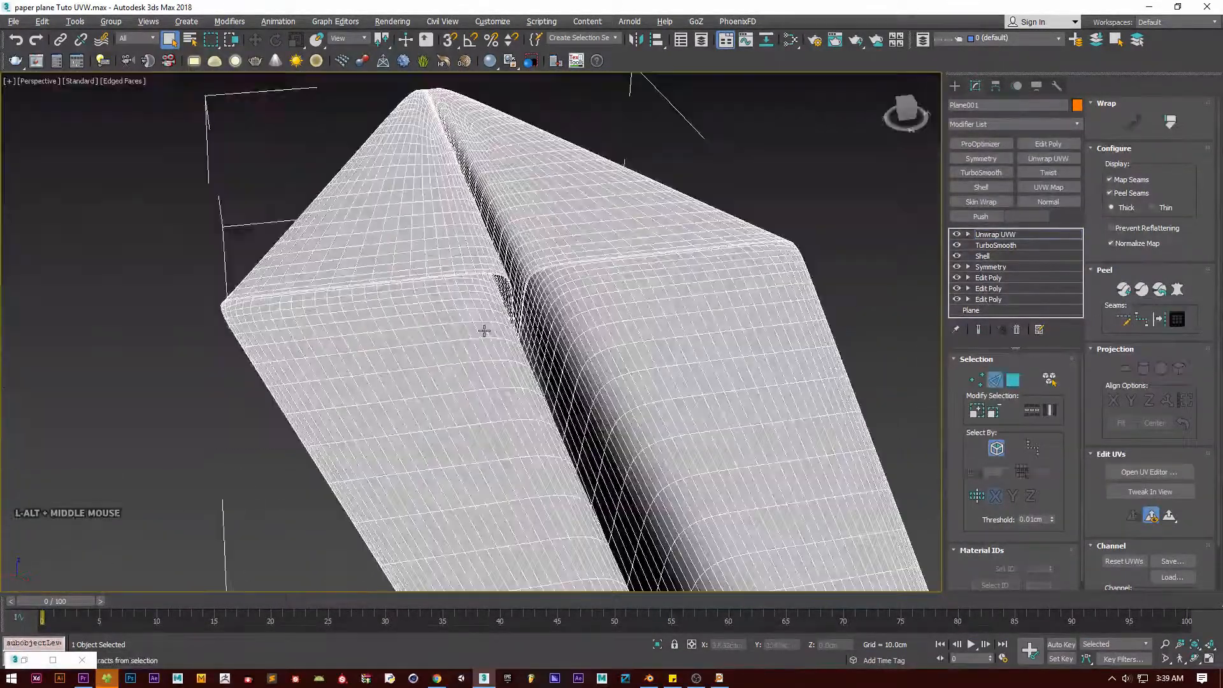
Step: Select the edge loop running along the plane's central groove and convert it to seams
{"action": "middle_click_drag", "start_coordinate": [487, 331], "coordinate": [737, 486], "text": "alt"}
{"action": "scroll", "coordinate": [400, 214], "scroll_direction": "up", "scroll_amount": 5}
{"action": "middle_click_drag", "start_coordinate": [399, 214], "coordinate": [460, 243]}
{"action": "scroll", "coordinate": [472, 253], "scroll_direction": "down", "scroll_amount": 5}
{"action": "middle_click_drag", "start_coordinate": [641, 276], "coordinate": [609, 484], "text": "alt"}
{"action": "scroll", "coordinate": [608, 485], "scroll_direction": "up", "scroll_amount": 8}
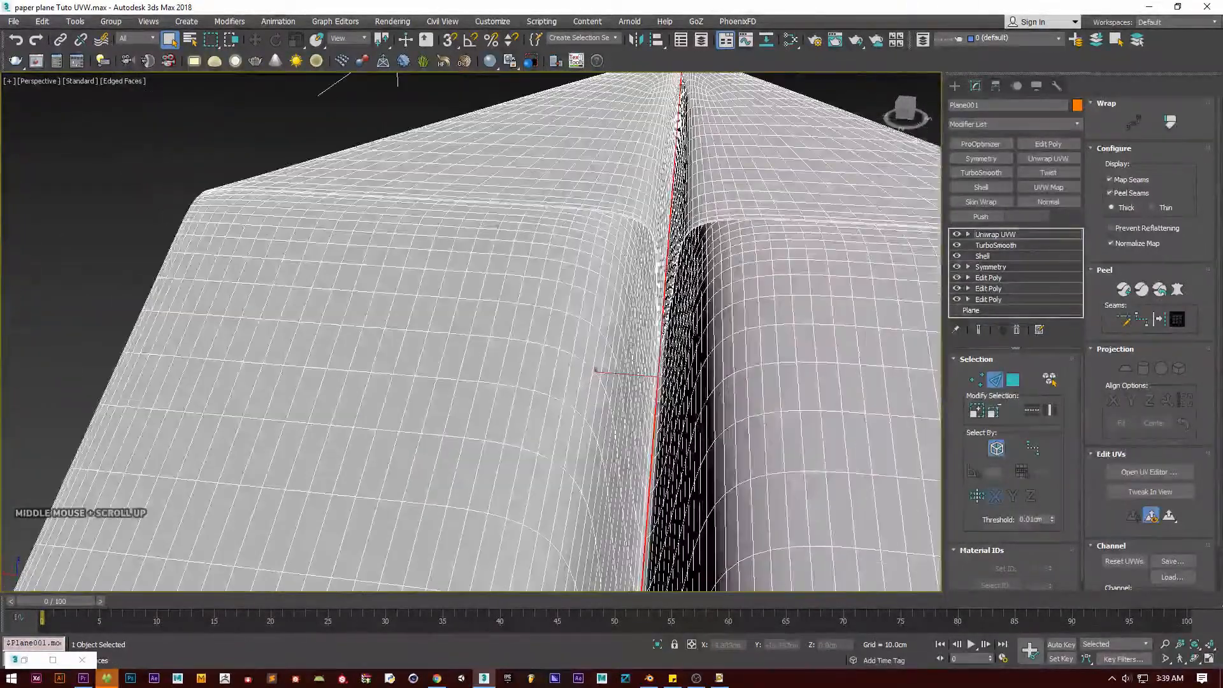
{"action": "scroll", "coordinate": [600, 413], "scroll_direction": "down", "scroll_amount": 10}
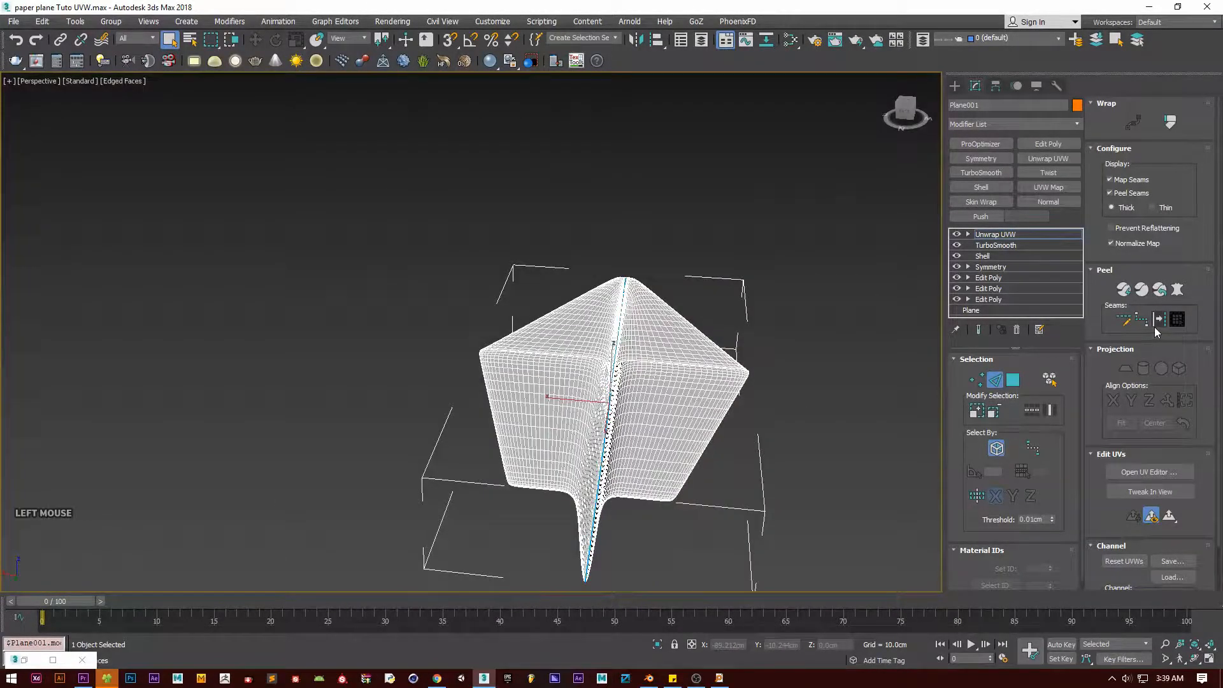
Step: Select the edge loop running from the nose along both outer wing edges and convert it to seams
{"action": "scroll", "coordinate": [622, 500], "scroll_direction": "up", "scroll_amount": 3}
{"action": "middle_click_drag", "start_coordinate": [571, 453], "coordinate": [735, 350], "text": "alt"}
{"action": "scroll", "coordinate": [735, 350], "scroll_direction": "up", "scroll_amount": 2}
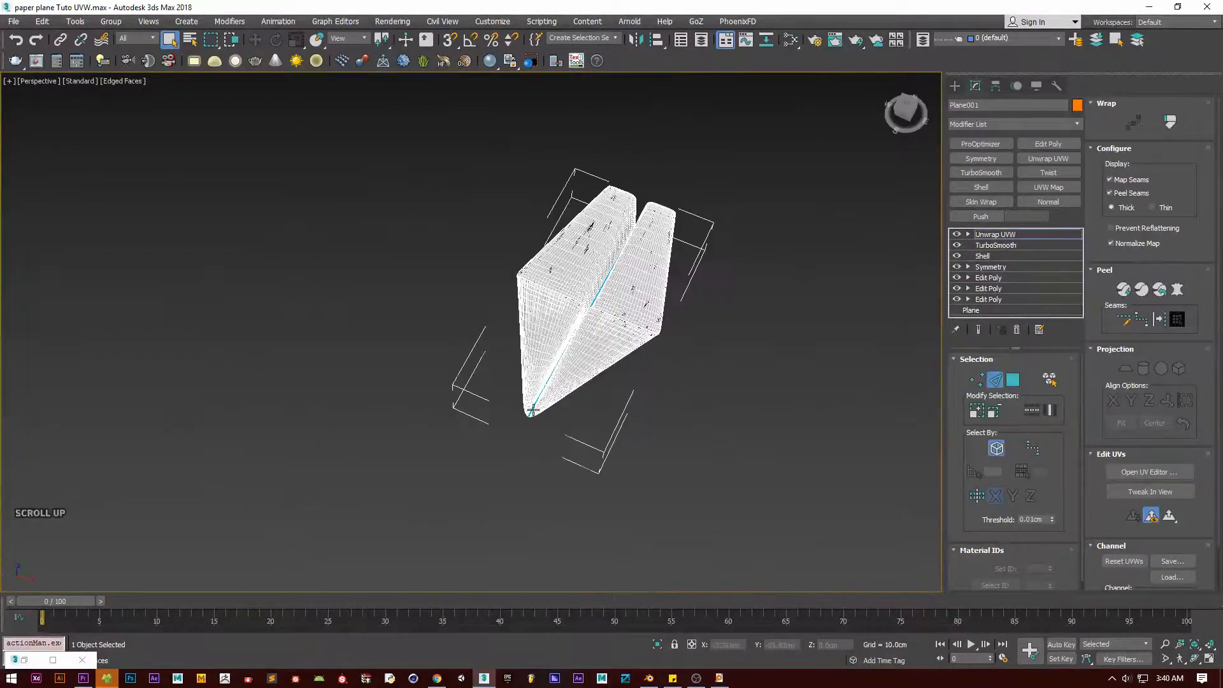
{"action": "scroll", "coordinate": [533, 409], "scroll_direction": "up", "scroll_amount": 5}
{"action": "middle_click_drag", "start_coordinate": [538, 437], "coordinate": [601, 292]}
{"action": "middle_click_drag", "start_coordinate": [472, 344], "coordinate": [516, 333]}
{"action": "scroll", "coordinate": [516, 334], "scroll_direction": "down", "scroll_amount": 2}
{"action": "scroll", "coordinate": [527, 325], "scroll_direction": "up", "scroll_amount": 3}
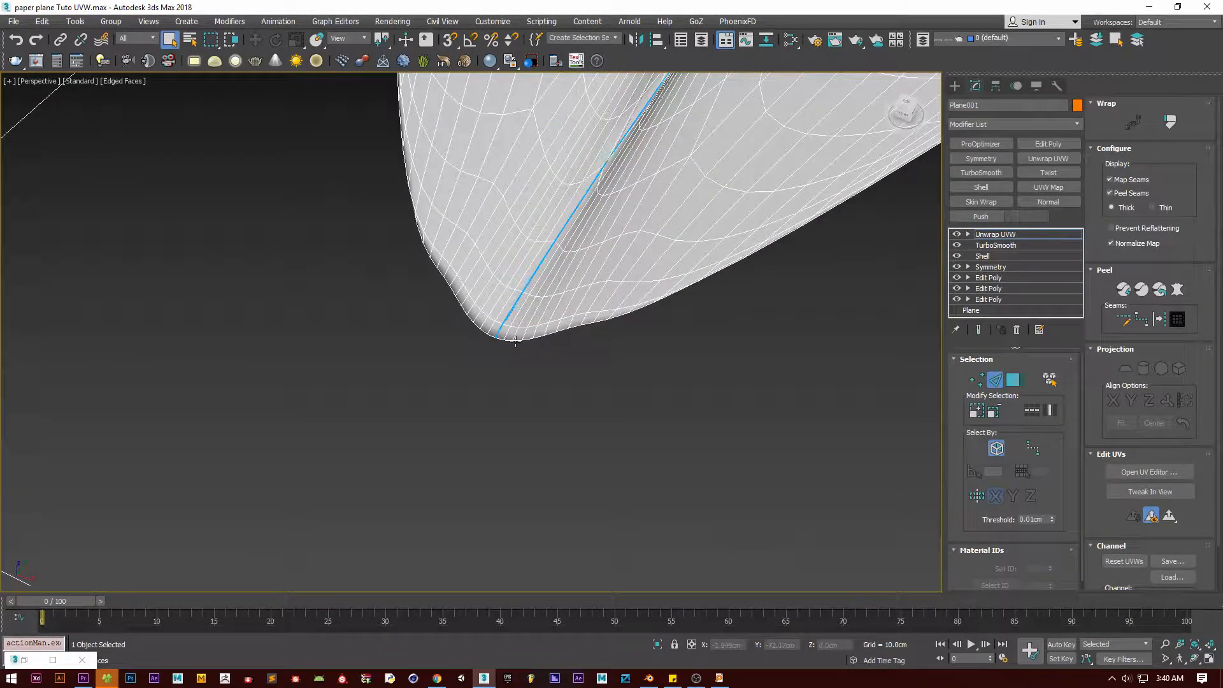
{"action": "scroll", "coordinate": [516, 342], "scroll_direction": "down", "scroll_amount": 5}
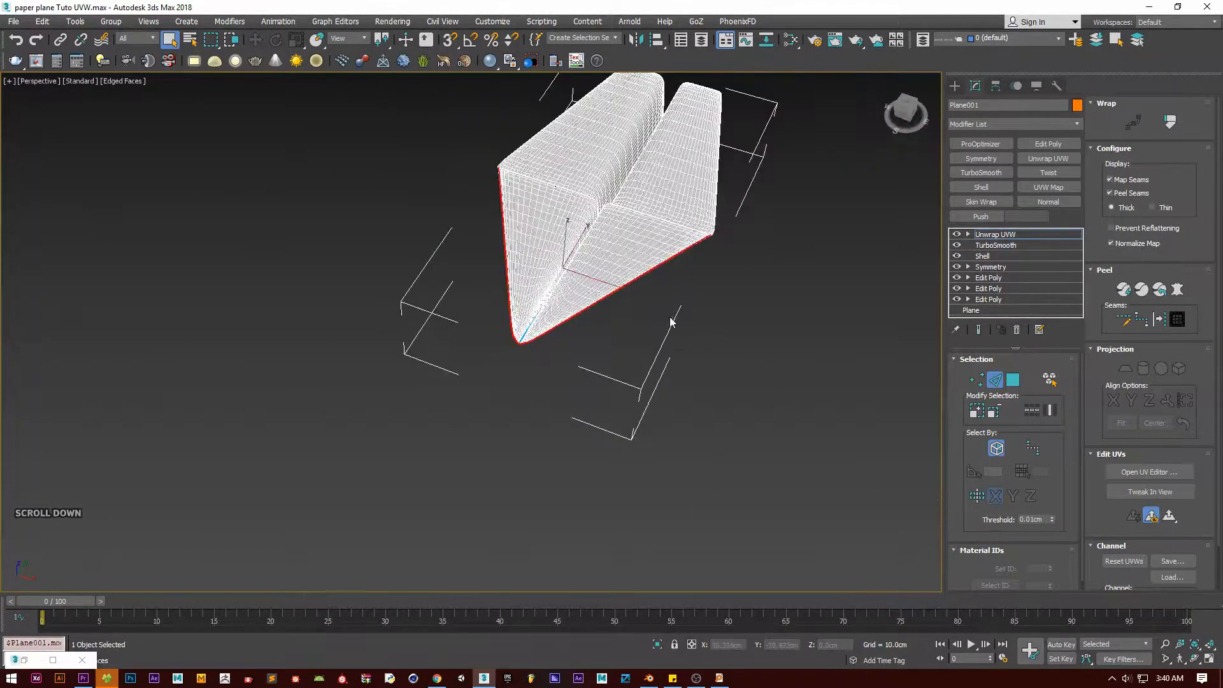
{"action": "middle_click_drag", "start_coordinate": [636, 331], "coordinate": [555, 328], "text": "alt"}
{"action": "scroll", "coordinate": [621, 360], "scroll_direction": "up", "scroll_amount": 4}
{"action": "middle_click_drag", "start_coordinate": [655, 440], "coordinate": [602, 389]}
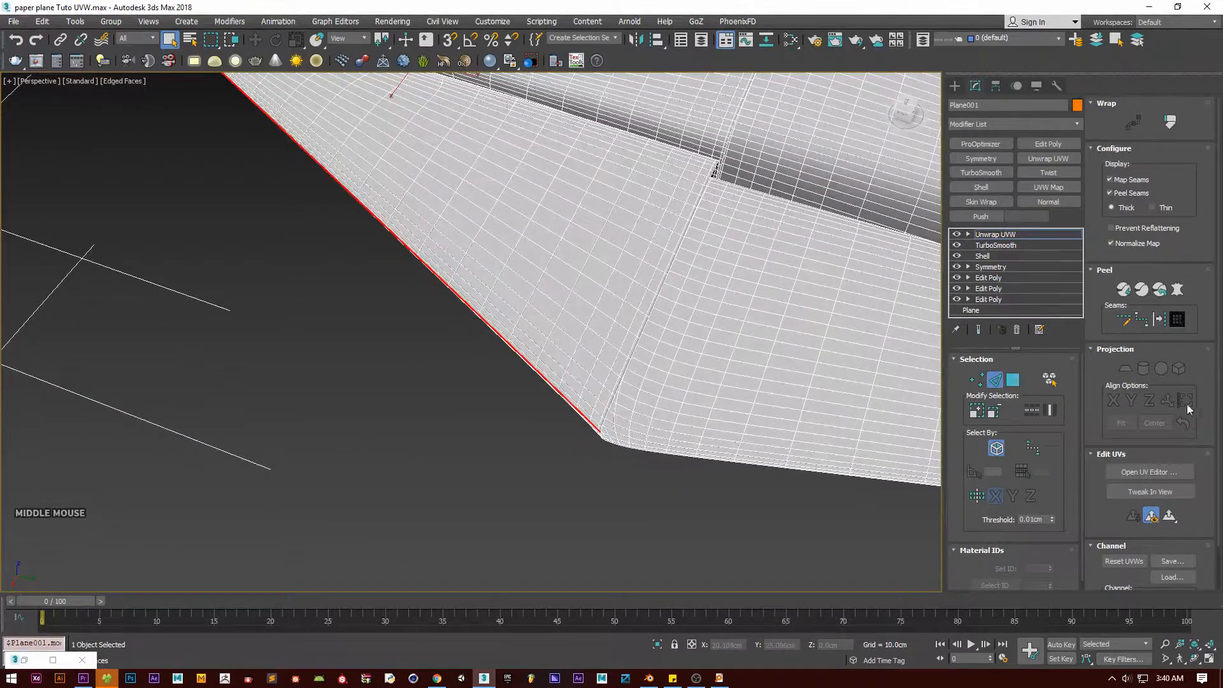
{"action": "scroll", "coordinate": [534, 419], "scroll_direction": "down", "scroll_amount": 8}
{"action": "mouse_move", "coordinate": [541, 409]}
{"action": "middle_mouse_down", "text": "alt"}
{"action": "mouse_move", "coordinate": [472, 372]}
{"action": "mouse_move", "coordinate": [517, 377]}
{"action": "mouse_move", "coordinate": [520, 401]}
{"action": "middle_mouse_up", "text": "alt"}
{"action": "scroll", "coordinate": [515, 374], "scroll_direction": "up", "scroll_amount": 5}
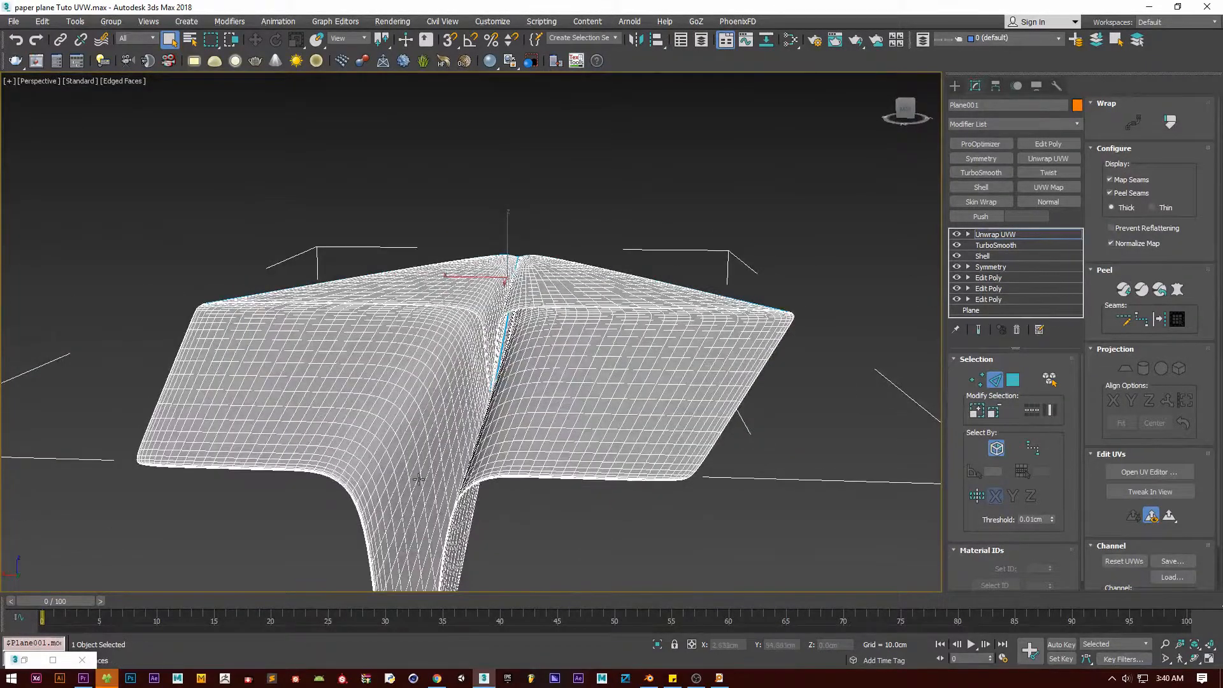
{"action": "middle_click_drag", "start_coordinate": [354, 489], "coordinate": [382, 459]}
{"action": "scroll", "coordinate": [382, 459], "scroll_direction": "up", "scroll_amount": 3}
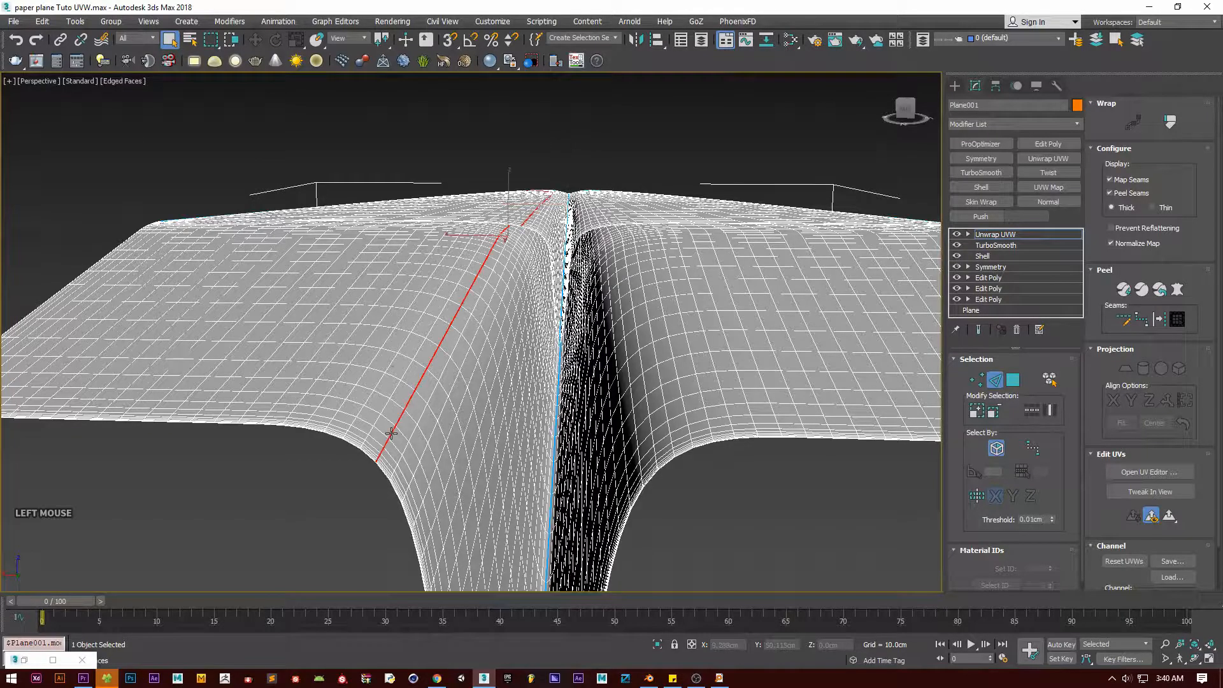
{"action": "scroll", "coordinate": [446, 395], "scroll_direction": "down", "scroll_amount": 3}
{"action": "middle_click_drag", "start_coordinate": [446, 395], "coordinate": [414, 455], "text": "alt"}
{"action": "scroll", "coordinate": [503, 279], "scroll_direction": "up", "scroll_amount": 4}
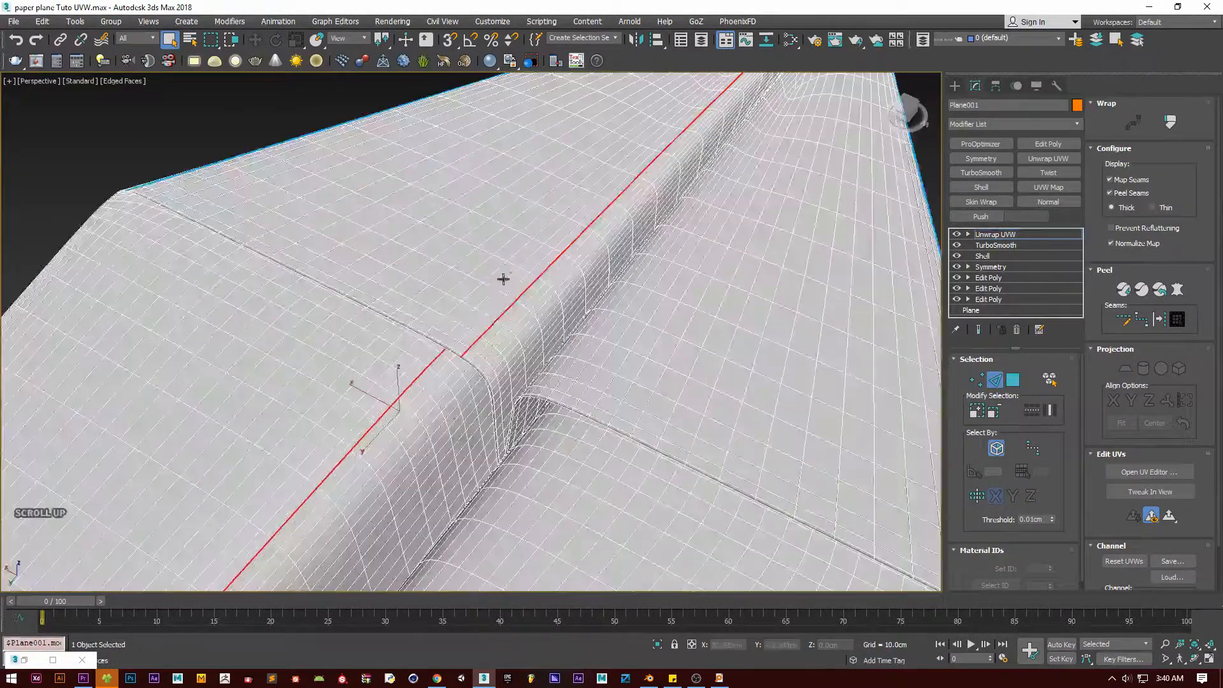
{"action": "scroll", "coordinate": [472, 419], "scroll_direction": "up", "scroll_amount": 2}
{"action": "double_click", "coordinate": [463, 407]}
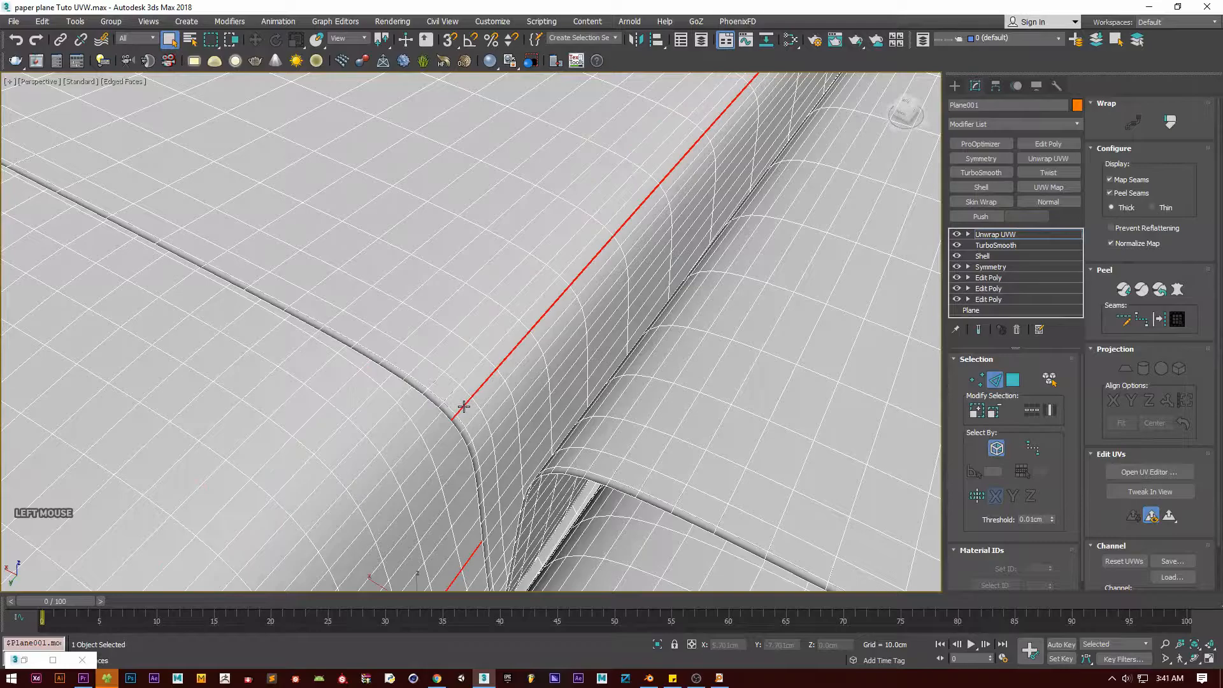
{"action": "scroll", "coordinate": [463, 408], "scroll_direction": "down", "scroll_amount": 4}
{"action": "middle_click_drag", "start_coordinate": [471, 417], "coordinate": [558, 414], "text": "alt"}
{"action": "scroll", "coordinate": [506, 432], "scroll_direction": "down", "scroll_amount": 4}
{"action": "scroll", "coordinate": [526, 425], "scroll_direction": "up", "scroll_amount": 4}
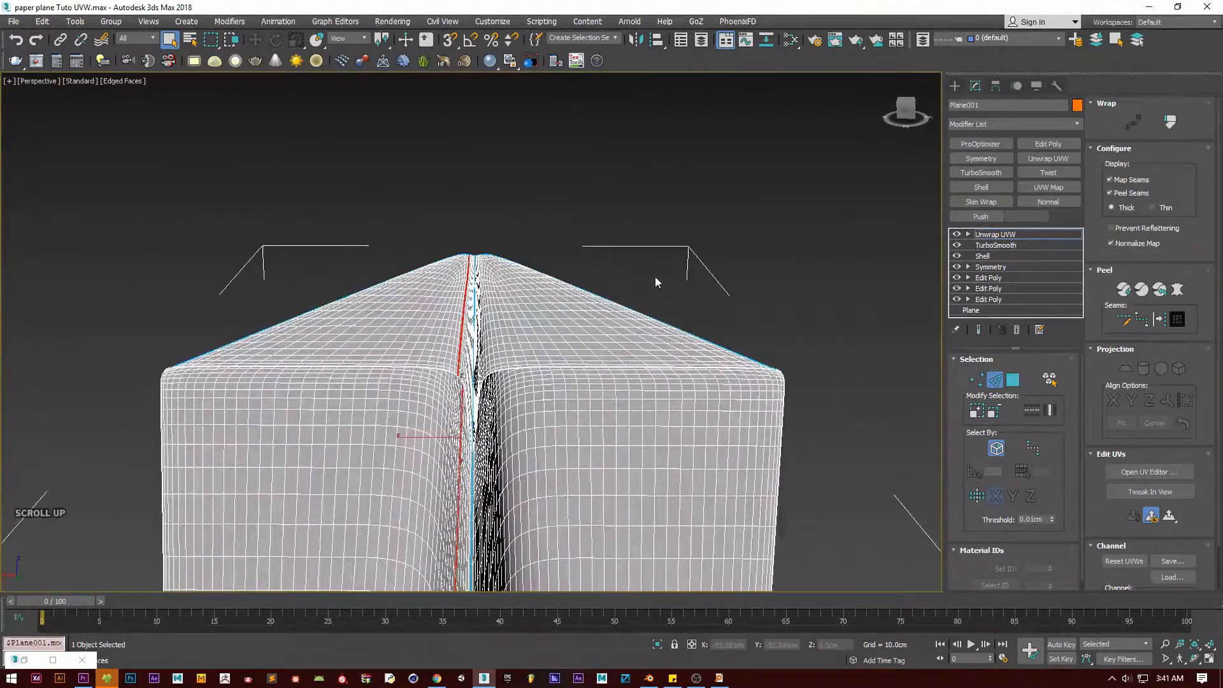
Step: Select the crease edges across both wings together with the rear outline edges and convert them to seams
{"action": "middle_click_drag", "start_coordinate": [582, 332], "coordinate": [299, 469], "text": "alt"}
{"action": "scroll", "coordinate": [346, 415], "scroll_direction": "up", "scroll_amount": 5}
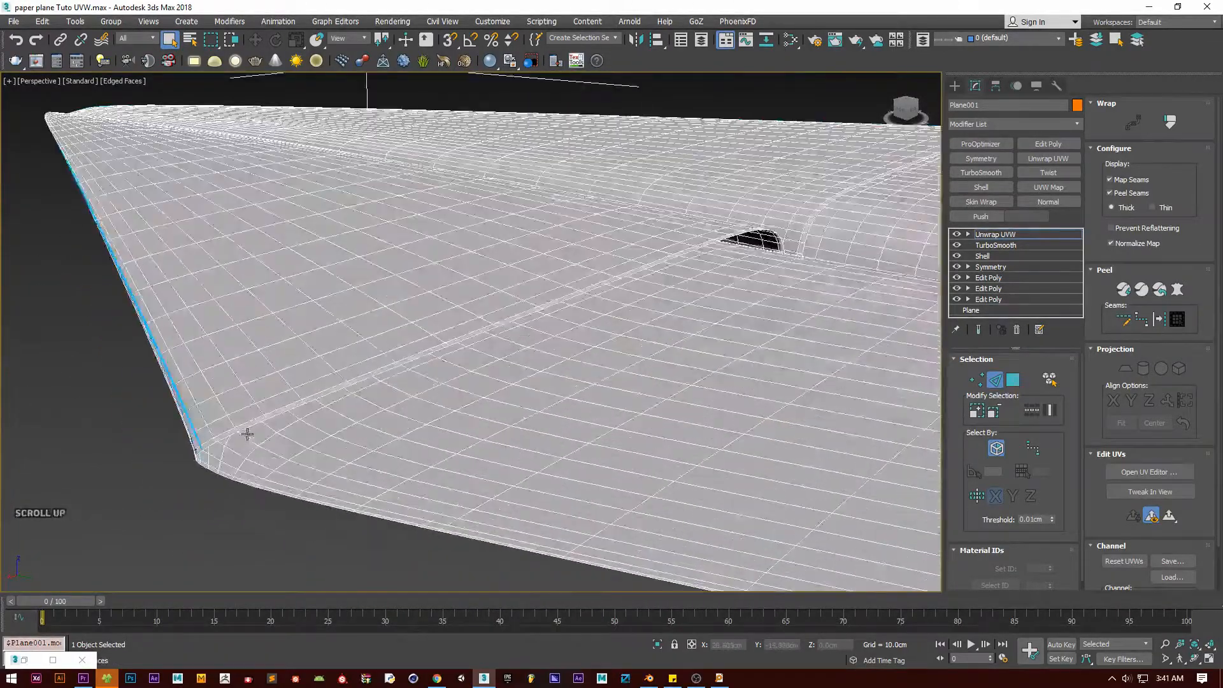
{"action": "scroll", "coordinate": [213, 456], "scroll_direction": "up", "scroll_amount": 3}
{"action": "double_click", "coordinate": [209, 444]}
{"action": "scroll", "coordinate": [274, 439], "scroll_direction": "down", "scroll_amount": 6}
{"action": "middle_click_drag", "start_coordinate": [622, 385], "coordinate": [350, 358]}
{"action": "middle_click_drag", "start_coordinate": [538, 362], "coordinate": [640, 349], "text": "alt"}
{"action": "middle_click_drag", "start_coordinate": [643, 450], "coordinate": [666, 456], "text": "alt"}
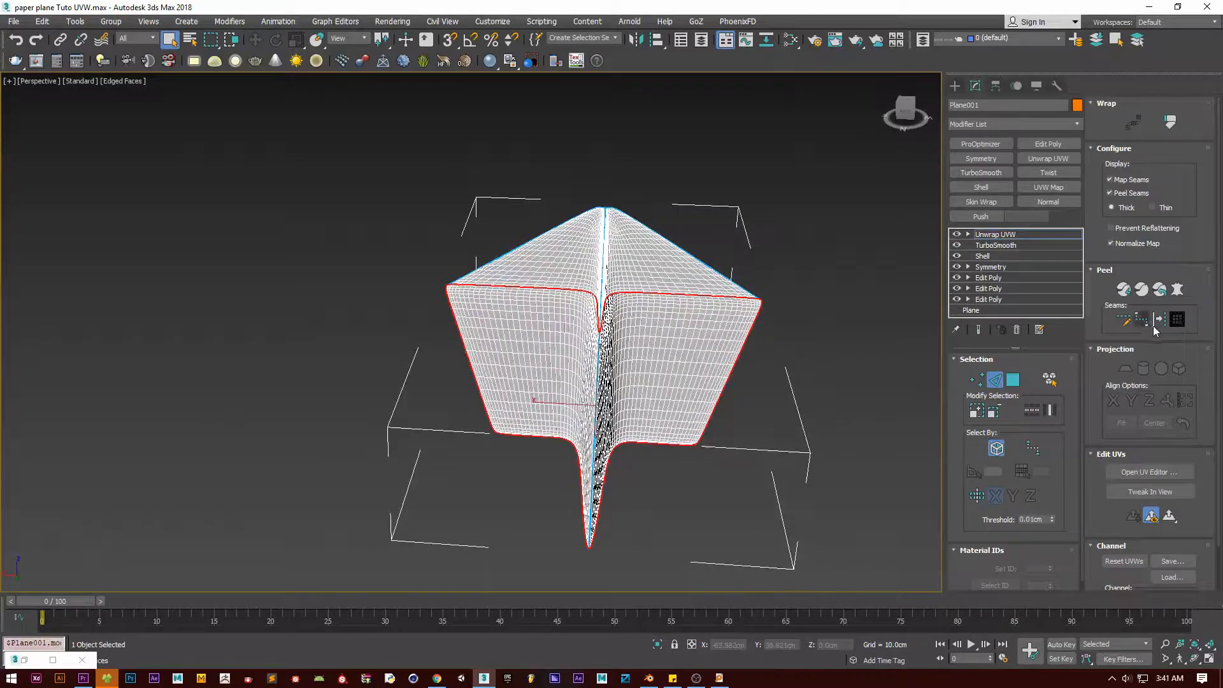
{"action": "mouse_move", "coordinate": [472, 444]}
{"action": "middle_mouse_down", "text": "alt"}
{"action": "mouse_move", "coordinate": [500, 418]}
{"action": "mouse_move", "coordinate": [664, 392]}
{"action": "mouse_move", "coordinate": [714, 357]}
{"action": "mouse_move", "coordinate": [664, 336]}
{"action": "mouse_move", "coordinate": [588, 334]}
{"action": "mouse_move", "coordinate": [484, 478]}
{"action": "mouse_move", "coordinate": [465, 478]}
{"action": "mouse_move", "coordinate": [475, 449]}
{"action": "middle_mouse_up", "text": "alt"}
{"action": "scroll", "coordinate": [640, 287], "scroll_direction": "up", "scroll_amount": 5}
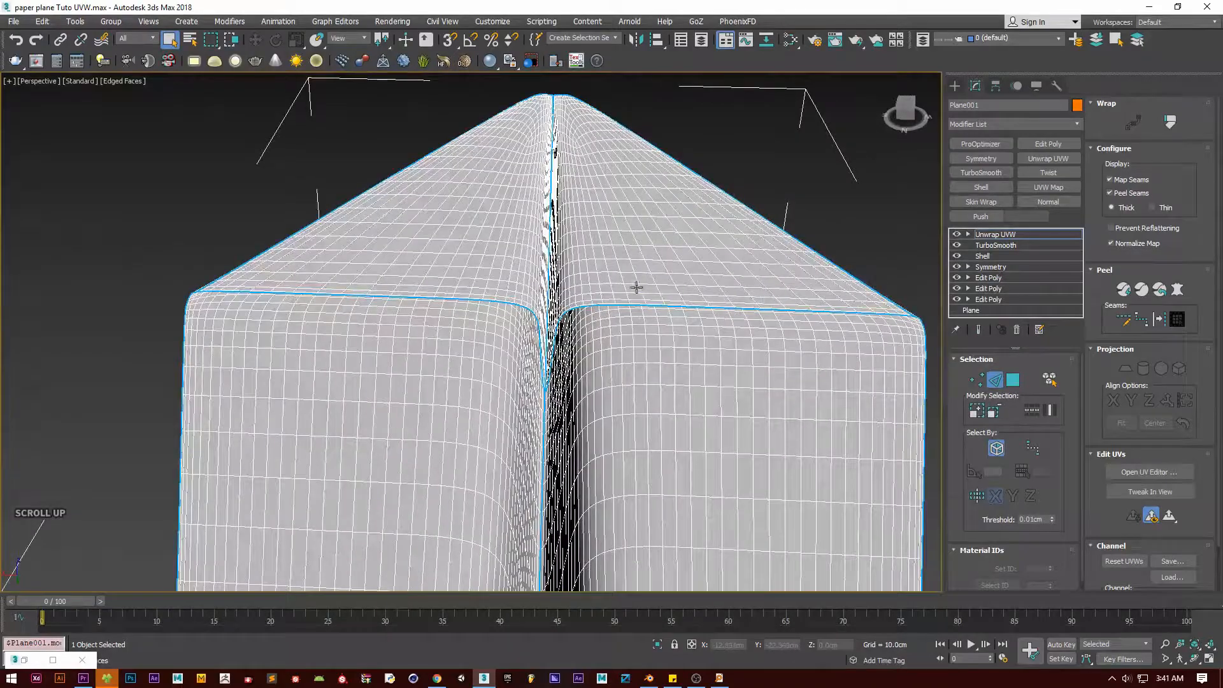
Step: Switch to face selection, pick a face on the right nose panel and expand the selection to its seams
{"action": "middle_click_drag", "start_coordinate": [605, 370], "coordinate": [573, 404], "text": "alt"}
{"action": "scroll", "coordinate": [583, 336], "scroll_direction": "down", "scroll_amount": 4}
{"action": "scroll", "coordinate": [774, 388], "scroll_direction": "up", "scroll_amount": 5}
{"action": "left_click", "coordinate": [1016, 383]}
{"action": "middle_click_drag", "start_coordinate": [659, 341], "coordinate": [699, 409]}
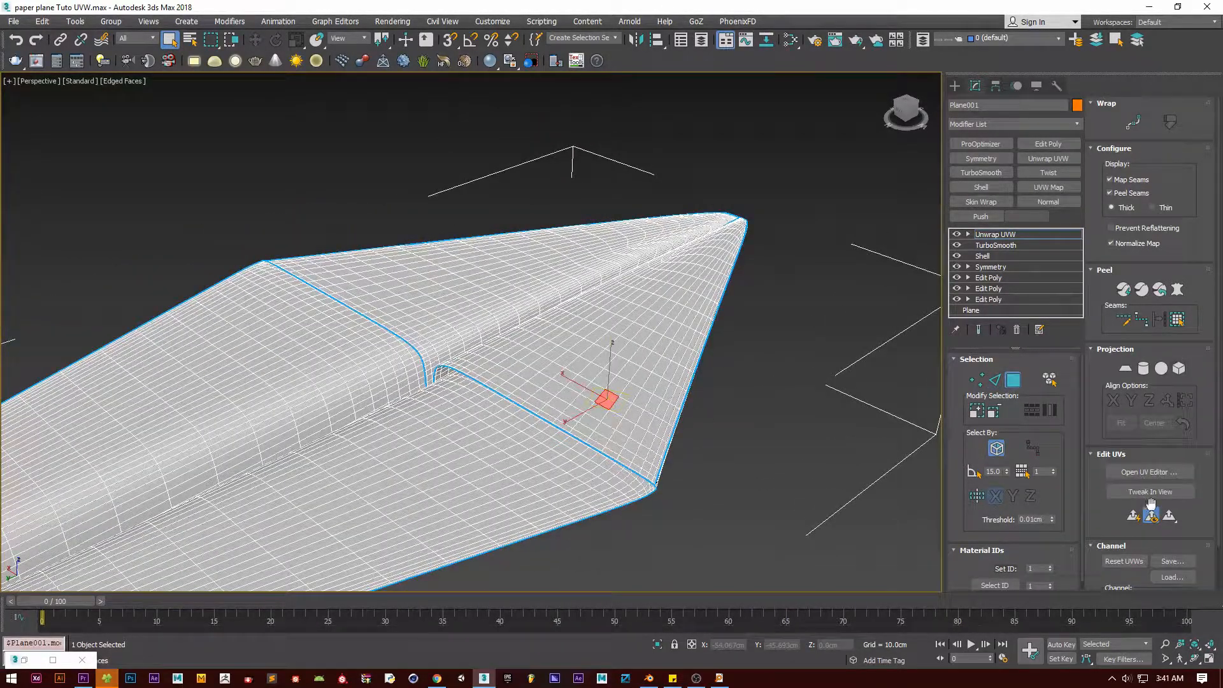
{"action": "left_click", "coordinate": [1177, 318]}
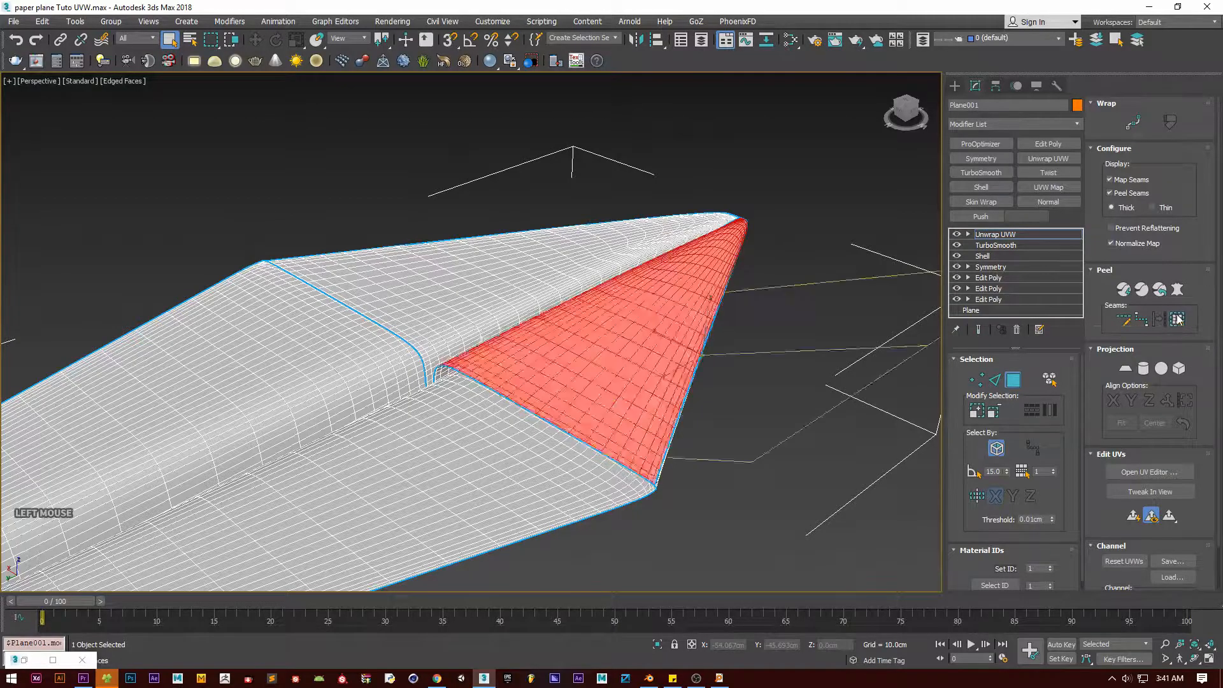
Step: Unfold the selected nose panel with Pelt Map, try a relax pass, and commit the pelted layout
{"action": "middle_click_drag", "start_coordinate": [406, 376], "coordinate": [773, 340], "text": "alt"}
{"action": "left_click", "coordinate": [1178, 295]}
{"action": "left_click", "coordinate": [585, 210]}
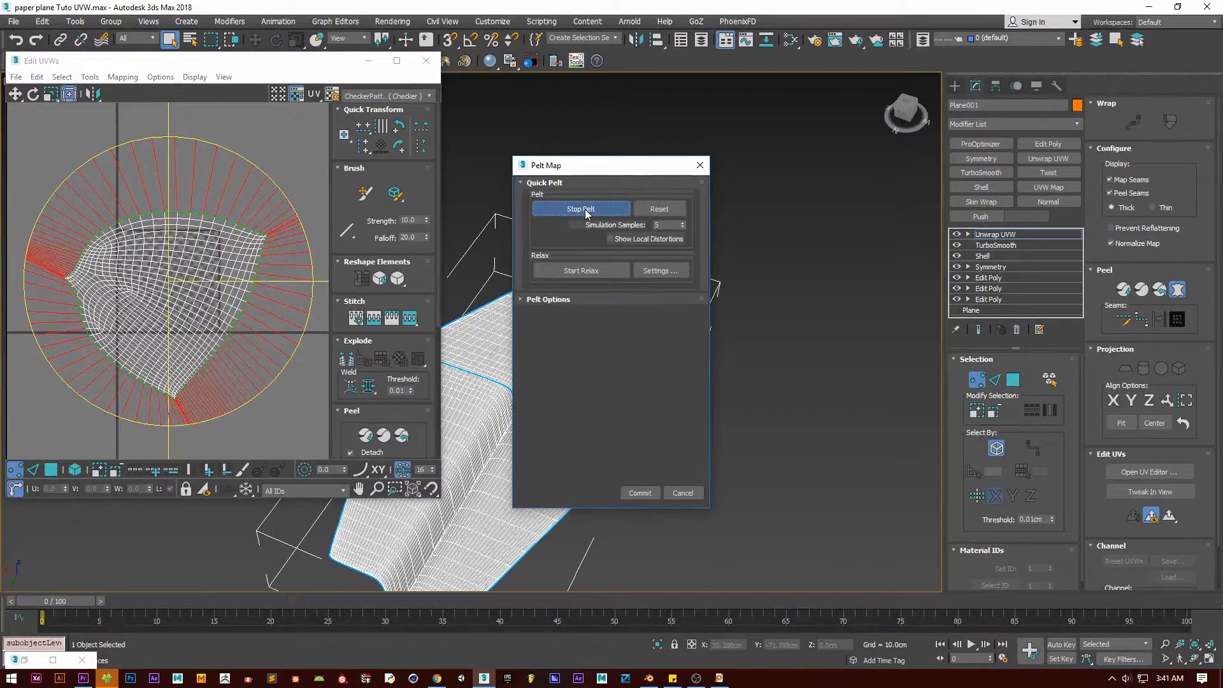
{"action": "left_click", "coordinate": [591, 272]}
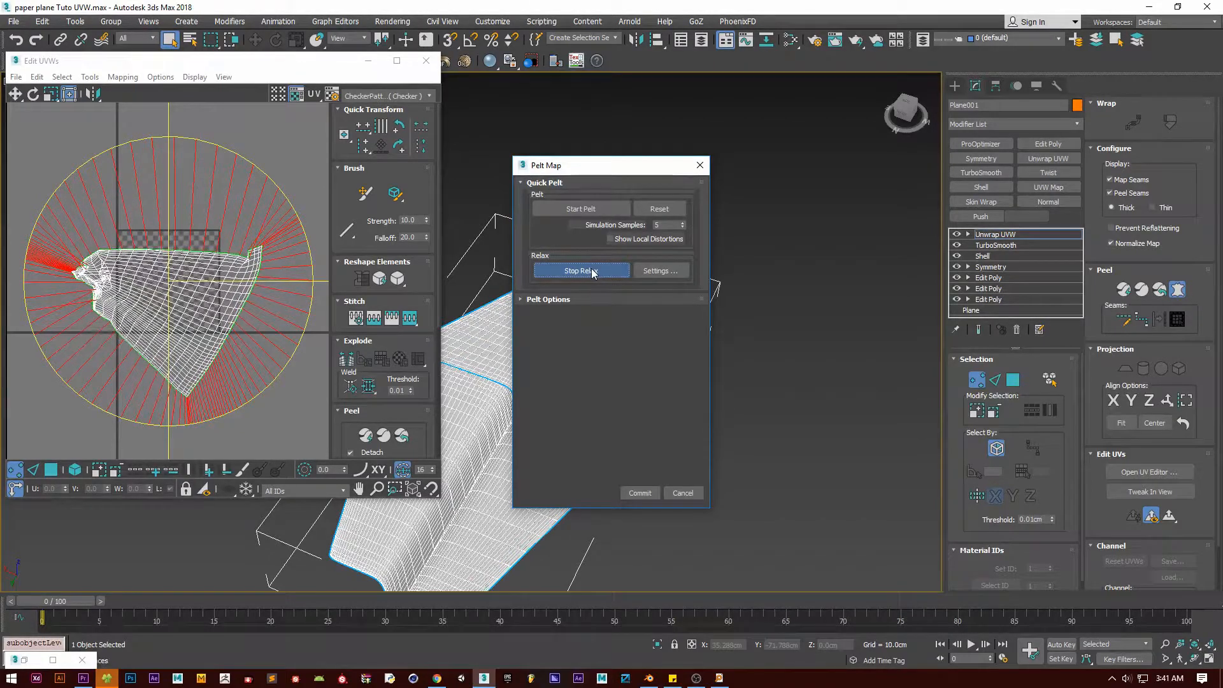
{"action": "left_click", "coordinate": [591, 270]}
{"action": "left_click", "coordinate": [583, 210]}
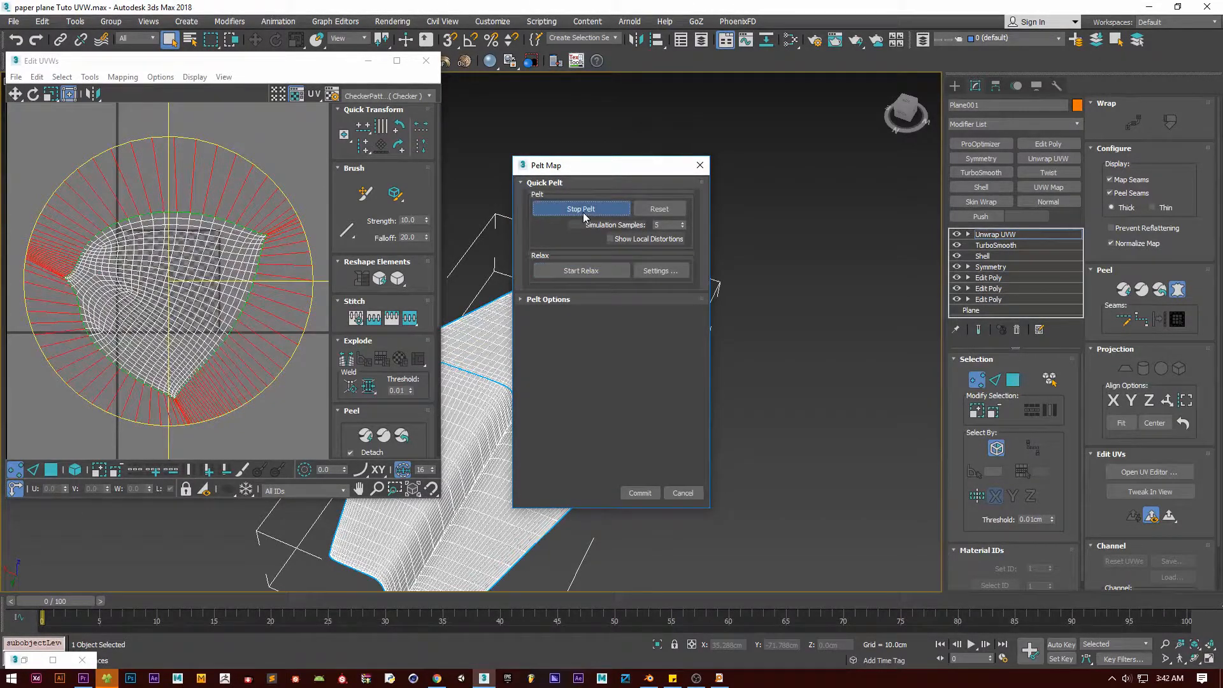
{"action": "left_click", "coordinate": [641, 494]}
Step: Move the pelted nose panel's UV shell above the checker tile in the UV editor
{"action": "middle_click_drag", "start_coordinate": [69, 198], "coordinate": [93, 307]}
{"action": "left_click_drag", "start_coordinate": [149, 346], "coordinate": [125, 136]}
{"action": "scroll", "coordinate": [622, 294], "scroll_direction": "up", "scroll_amount": 2}
Step: Select the opposite nose panel out to its seams, unfold it with Pelt Map and commit the result
{"action": "left_click", "coordinate": [593, 292]}
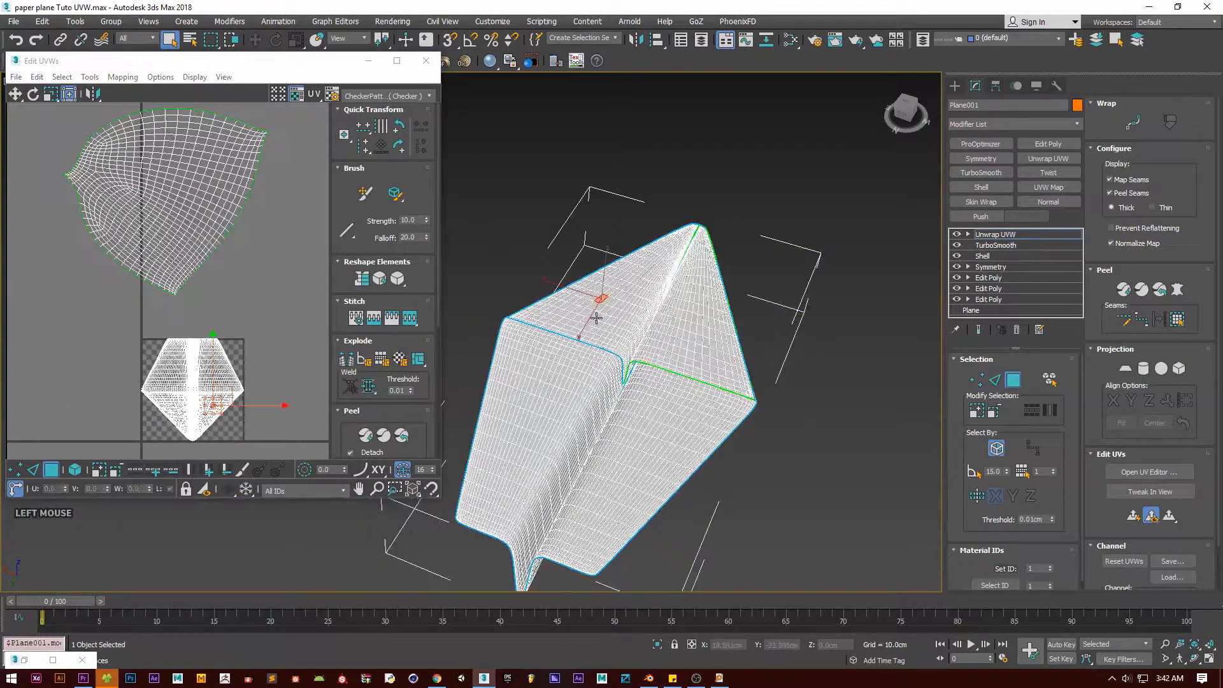
{"action": "scroll", "coordinate": [592, 292], "scroll_direction": "up", "scroll_amount": 3}
{"action": "left_click", "coordinate": [1181, 321]}
{"action": "left_click", "coordinate": [1177, 291]}
{"action": "left_click", "coordinate": [579, 212]}
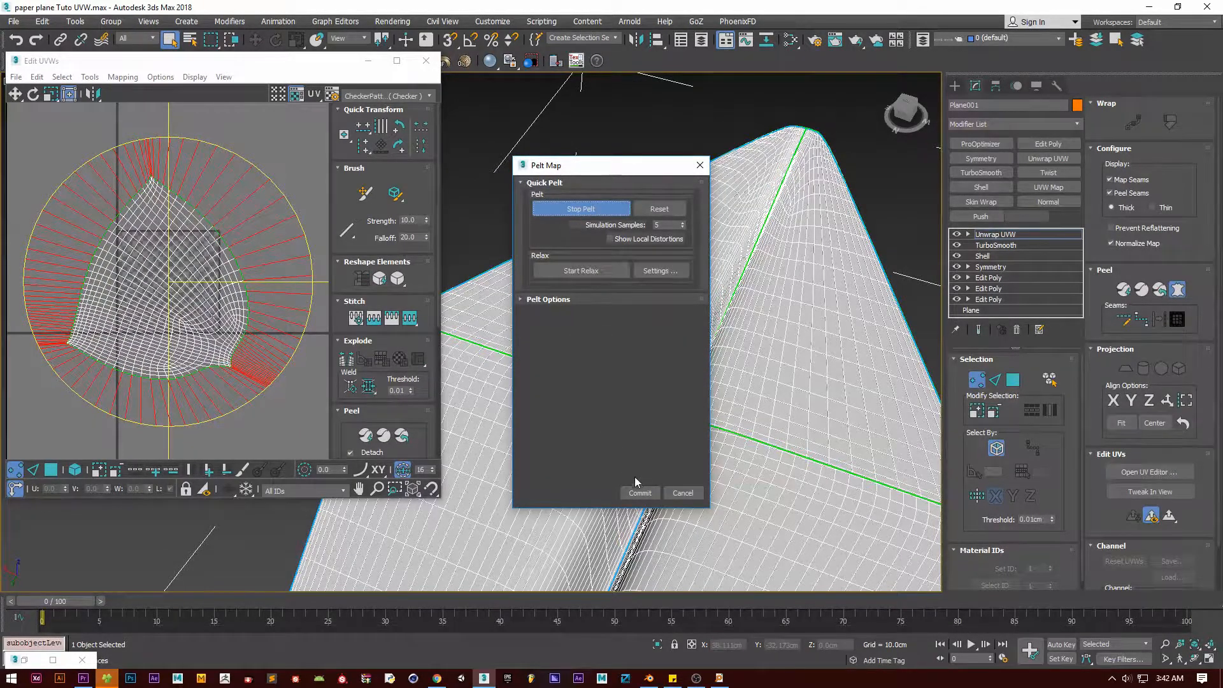
{"action": "left_click", "coordinate": [636, 492]}
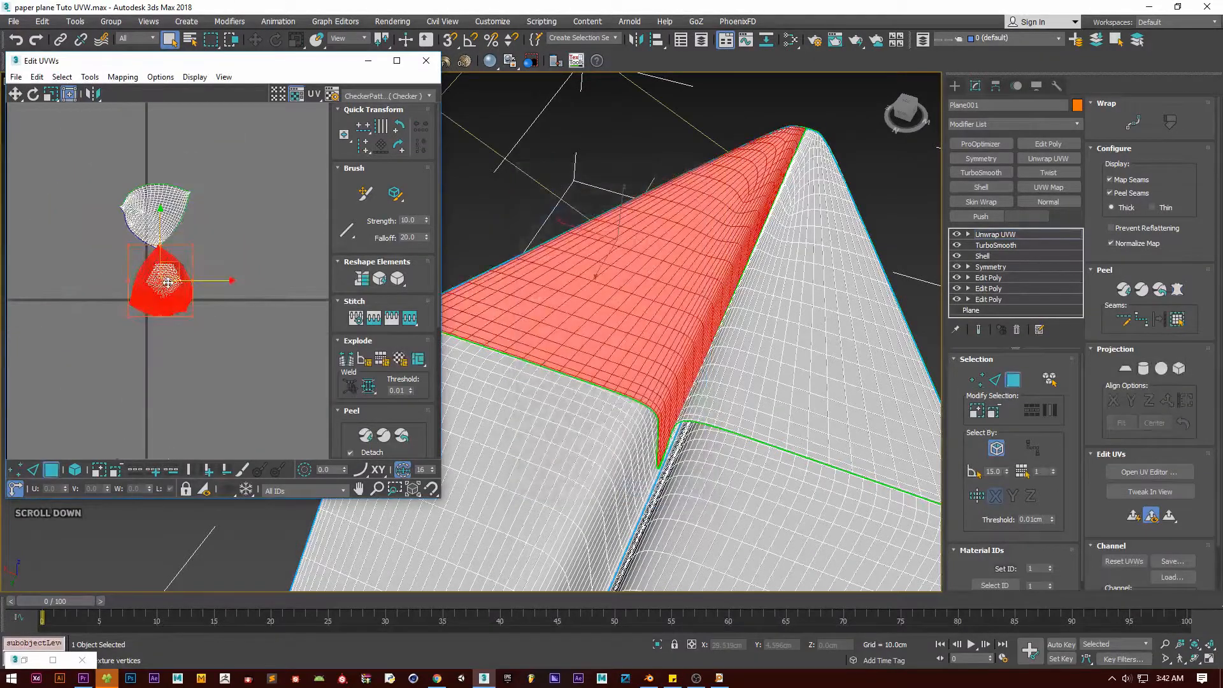
Step: Select the right upper wing panel out to its seams and start pelting it with Pelt Map
{"action": "scroll", "coordinate": [694, 303], "scroll_direction": "down", "scroll_amount": 3}
{"action": "scroll", "coordinate": [695, 302], "scroll_direction": "down", "scroll_amount": 5}
{"action": "left_click", "coordinate": [666, 393]}
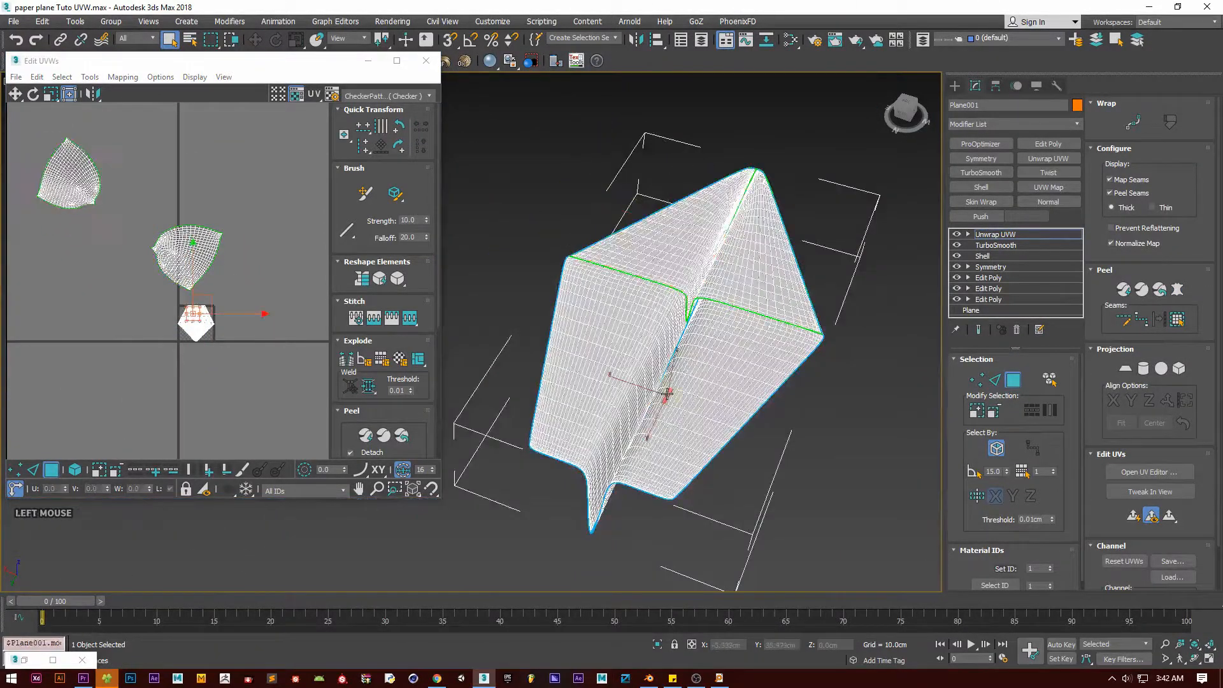
{"action": "left_click", "coordinate": [1179, 321]}
{"action": "left_click", "coordinate": [581, 208]}
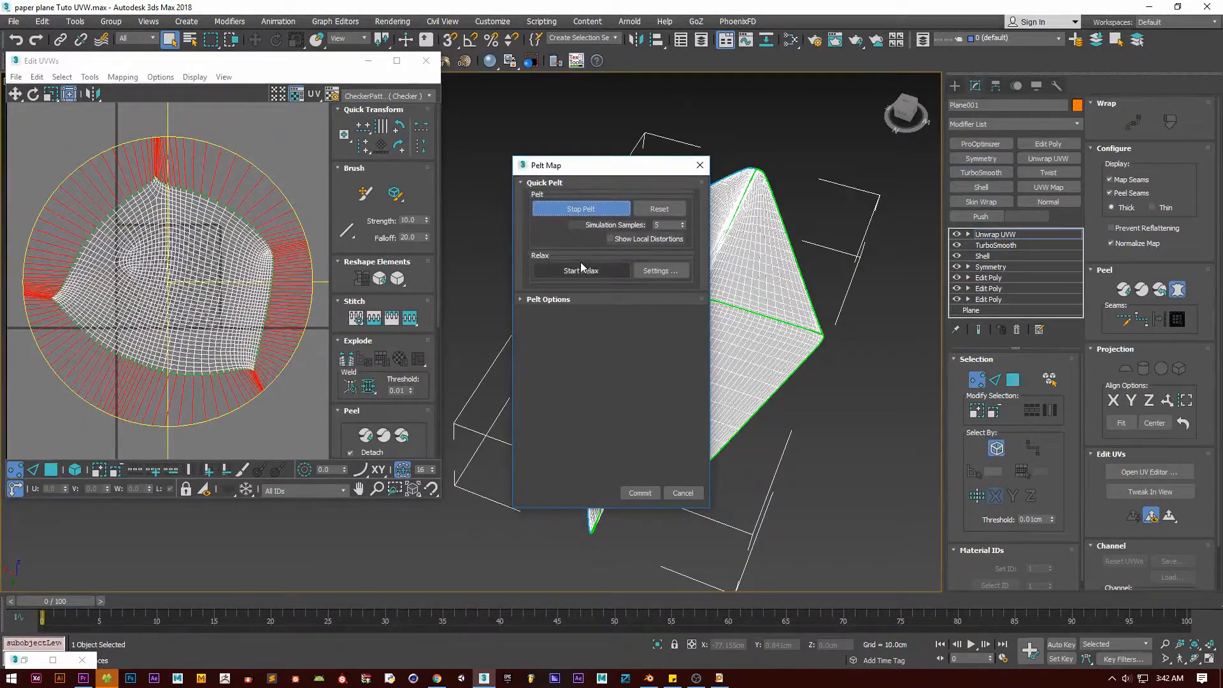
Step: Try a relax pass on the right upper wing panel's pelt and commit the Pelt Map
{"action": "scroll", "coordinate": [119, 288], "scroll_direction": "down", "scroll_amount": 3}
{"action": "scroll", "coordinate": [119, 288], "scroll_direction": "down", "scroll_amount": 2}
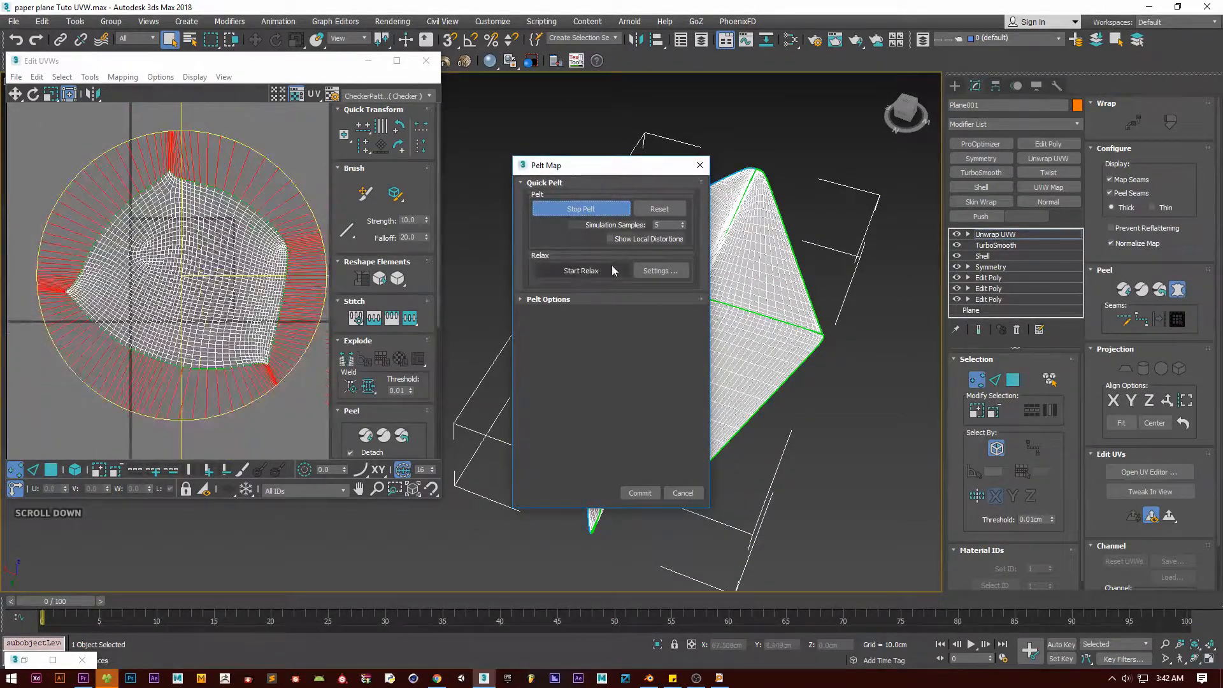
{"action": "left_click", "coordinate": [583, 270]}
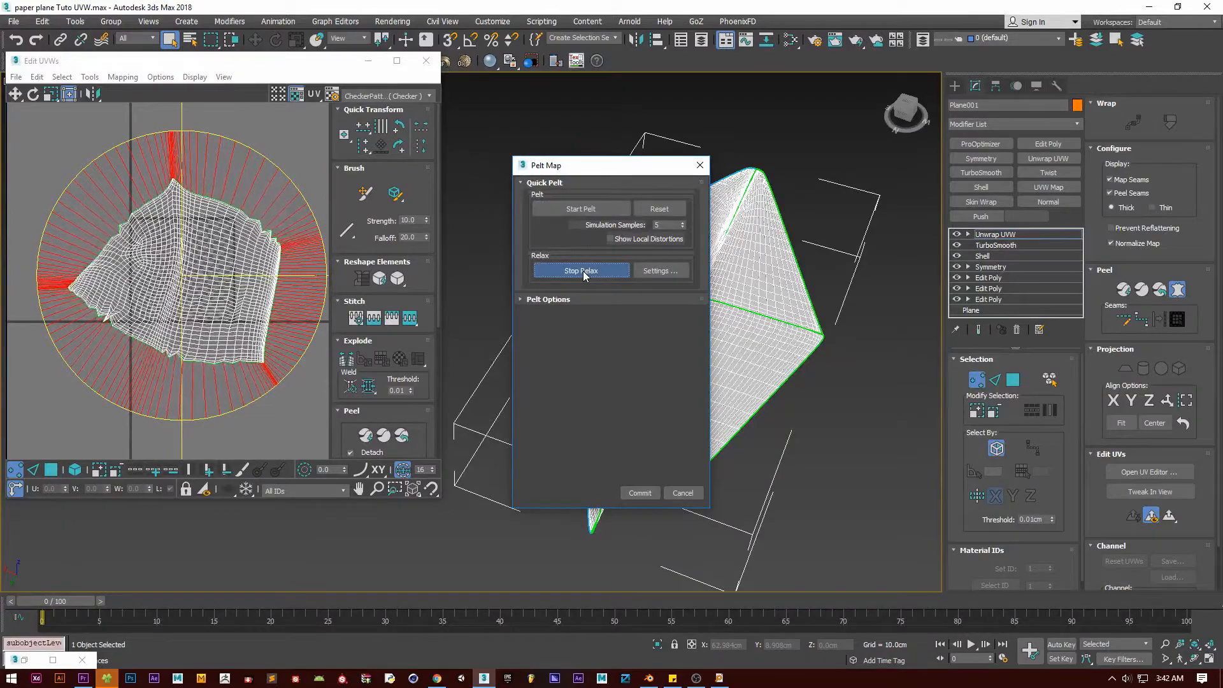
{"action": "left_click", "coordinate": [587, 274]}
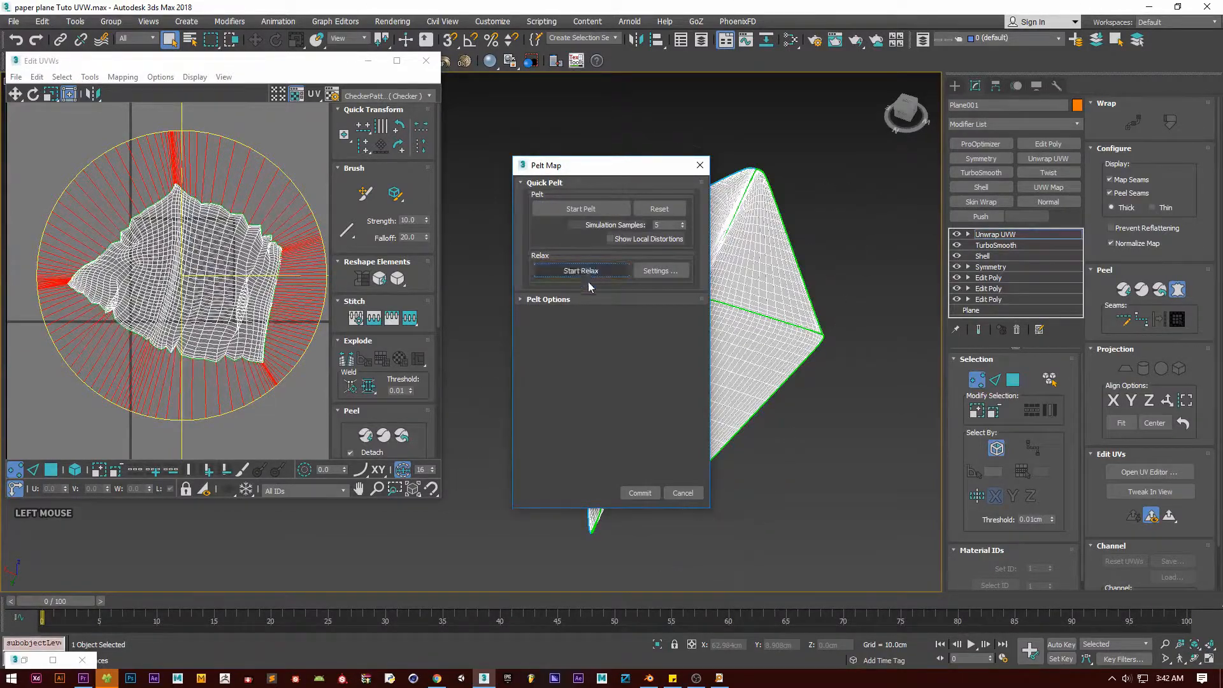
{"action": "left_click", "coordinate": [639, 493]}
Step: Select the left upper wing panel out to its seams and start pelting it with Pelt Map
{"action": "middle_click_drag", "start_coordinate": [188, 295], "coordinate": [190, 376]}
{"action": "left_click", "coordinate": [624, 375]}
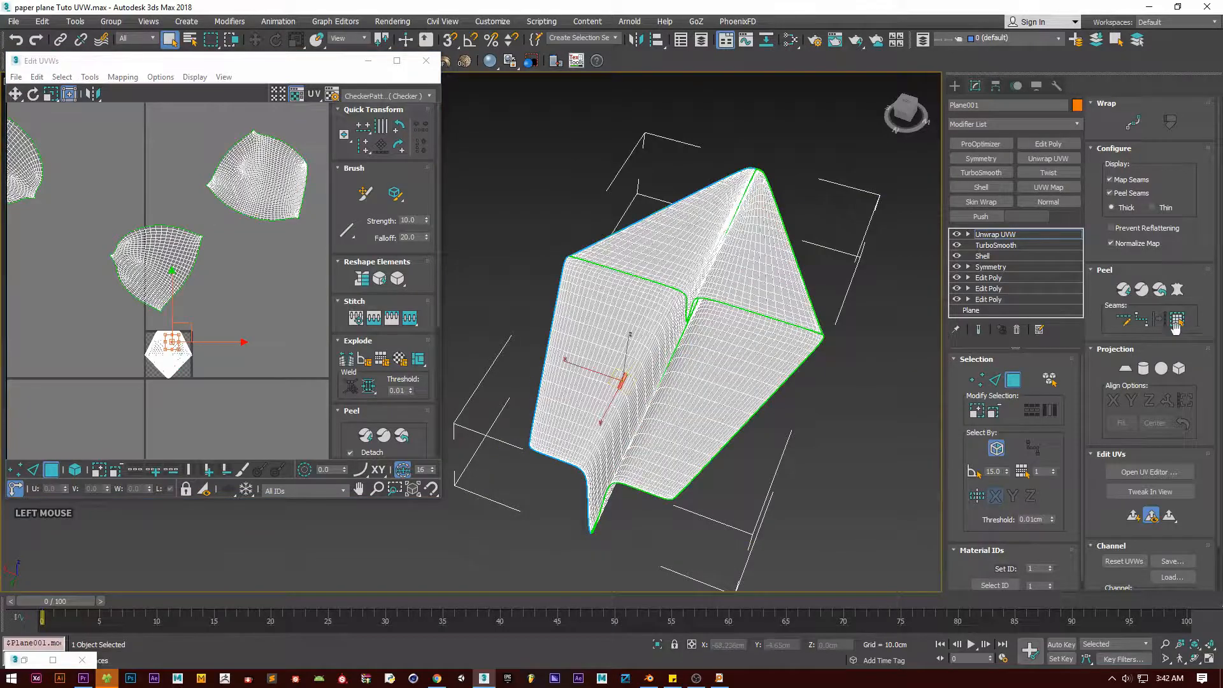
{"action": "left_click", "coordinate": [1176, 323]}
{"action": "left_click", "coordinate": [589, 210]}
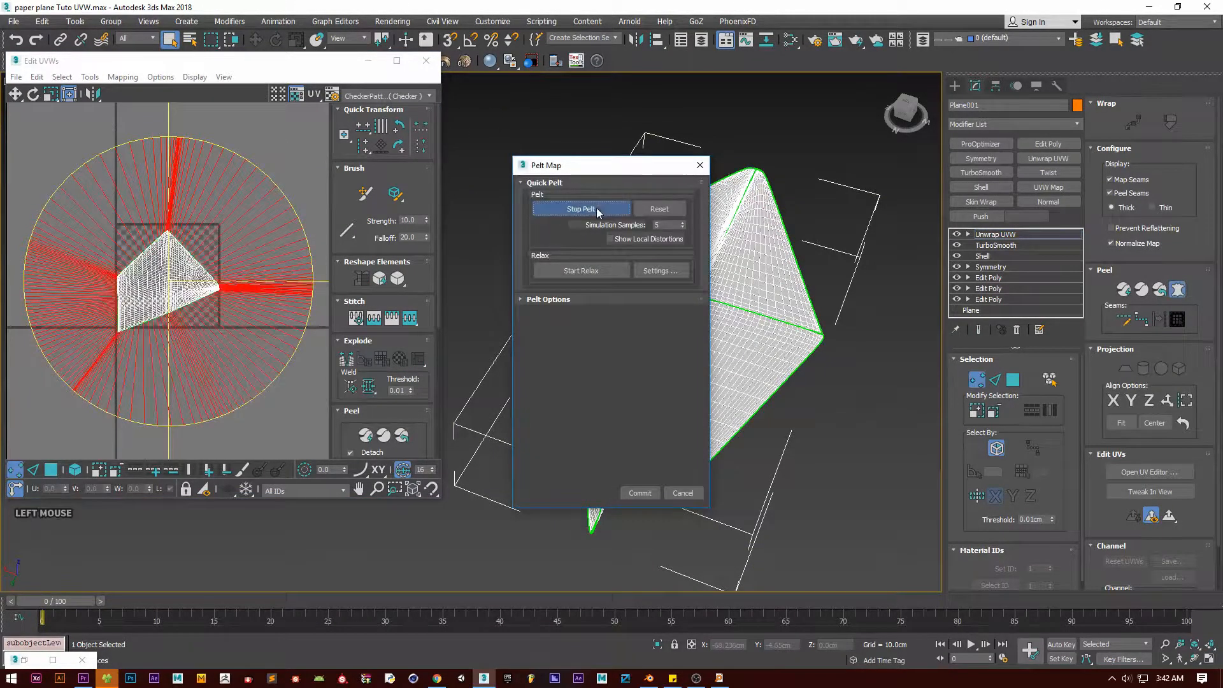
Step: Try relaxing the left wing pelt, pelt it again and commit, placing its UV shell above the other shells
{"action": "left_click", "coordinate": [595, 273]}
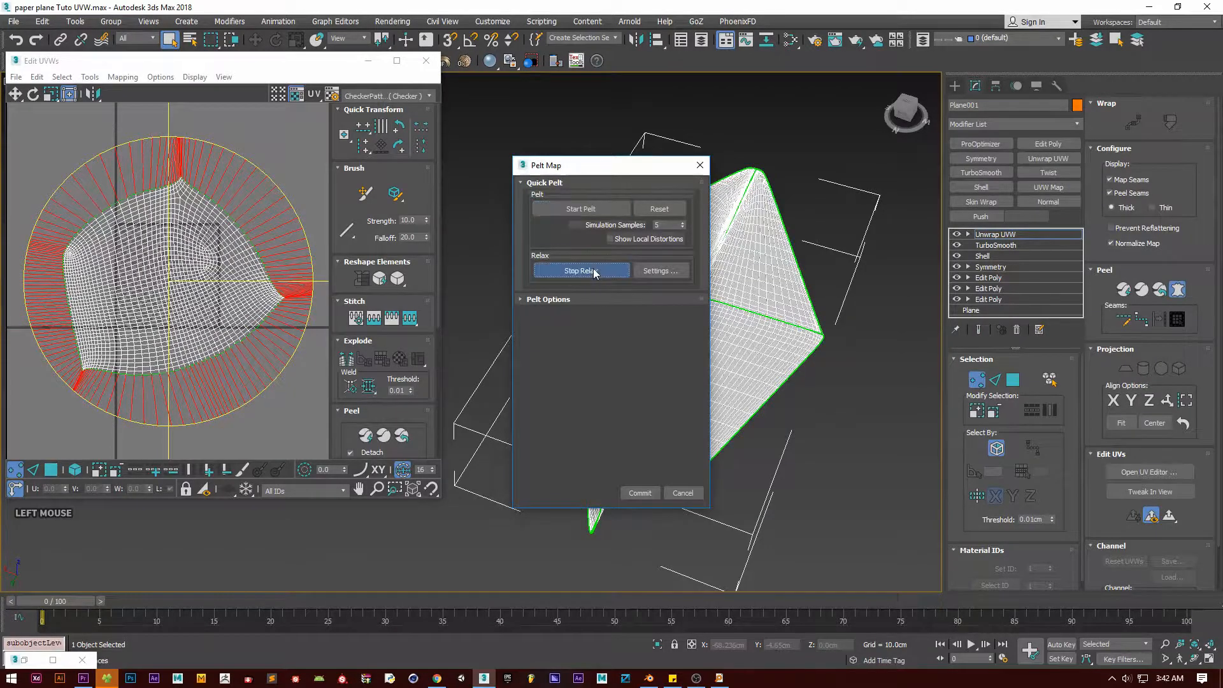
{"action": "left_click", "coordinate": [586, 210]}
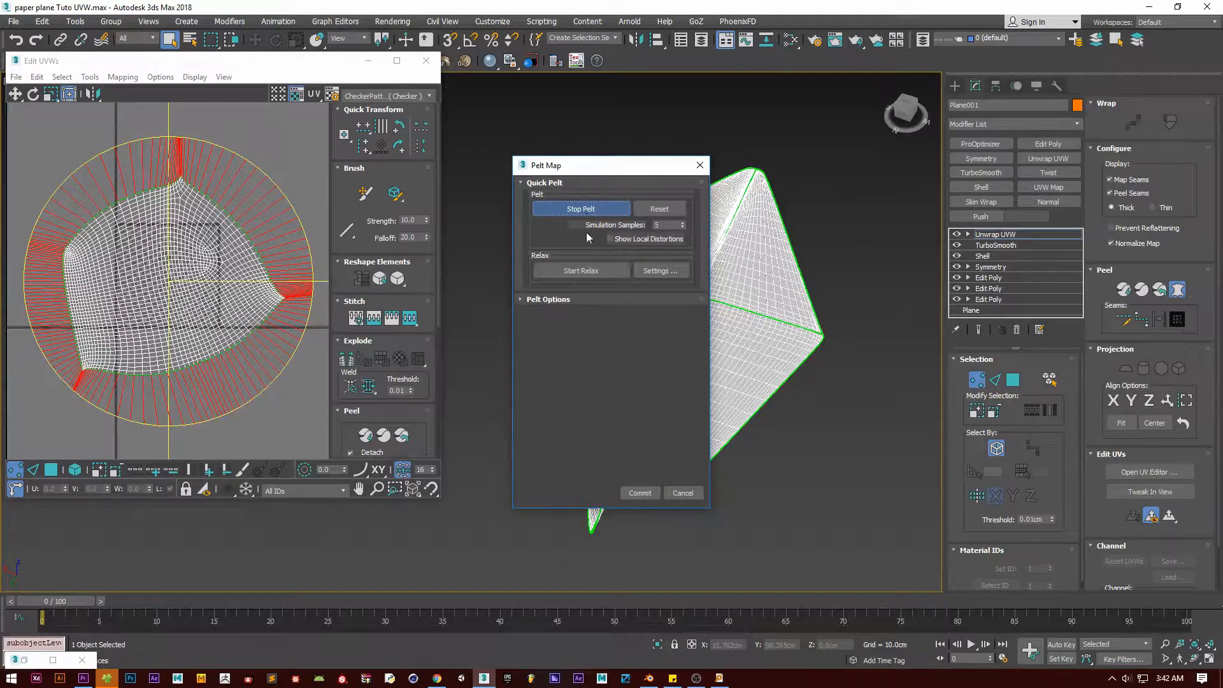
{"action": "left_click", "coordinate": [639, 493]}
{"action": "middle_click_drag", "start_coordinate": [124, 294], "coordinate": [170, 389]}
{"action": "left_click_drag", "start_coordinate": [171, 389], "coordinate": [150, 183]}
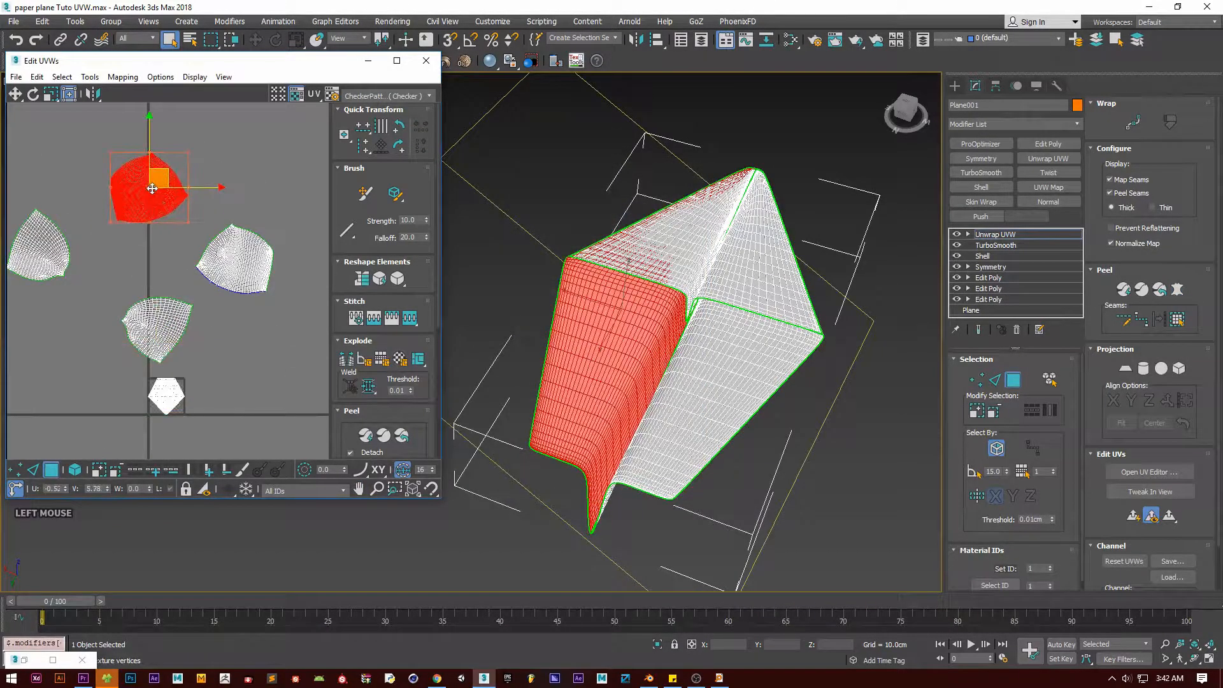
Step: Select one underside wing panel out to its seams, unfold it with Pelt Map, and move its shell below the checker tile
{"action": "middle_click_drag", "start_coordinate": [590, 382], "coordinate": [804, 300], "text": "alt"}
{"action": "left_click", "coordinate": [816, 293]}
{"action": "left_click", "coordinate": [1180, 324]}
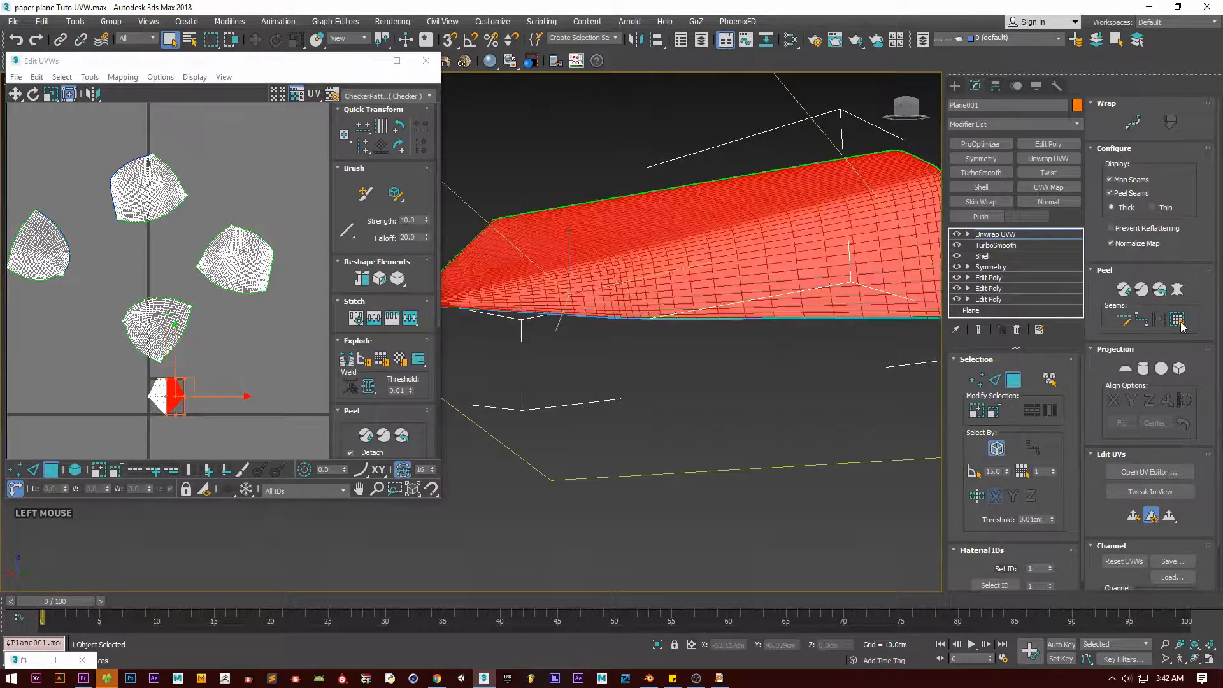
{"action": "left_click", "coordinate": [1177, 290]}
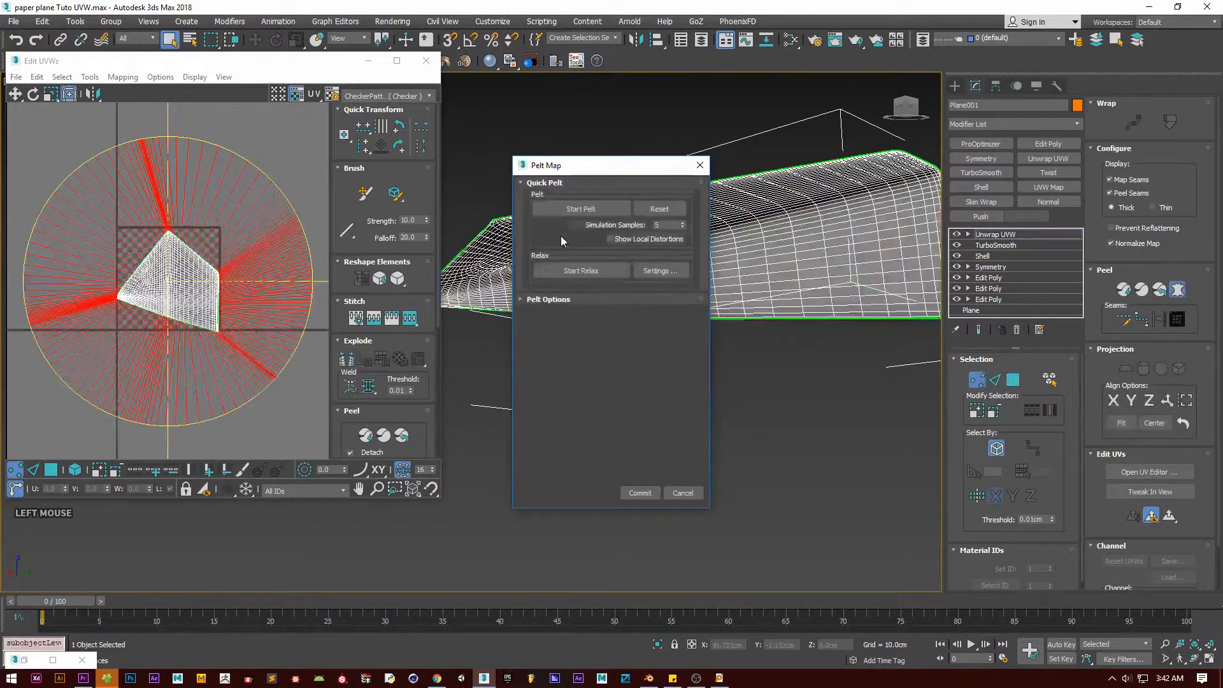
{"action": "left_click", "coordinate": [576, 210]}
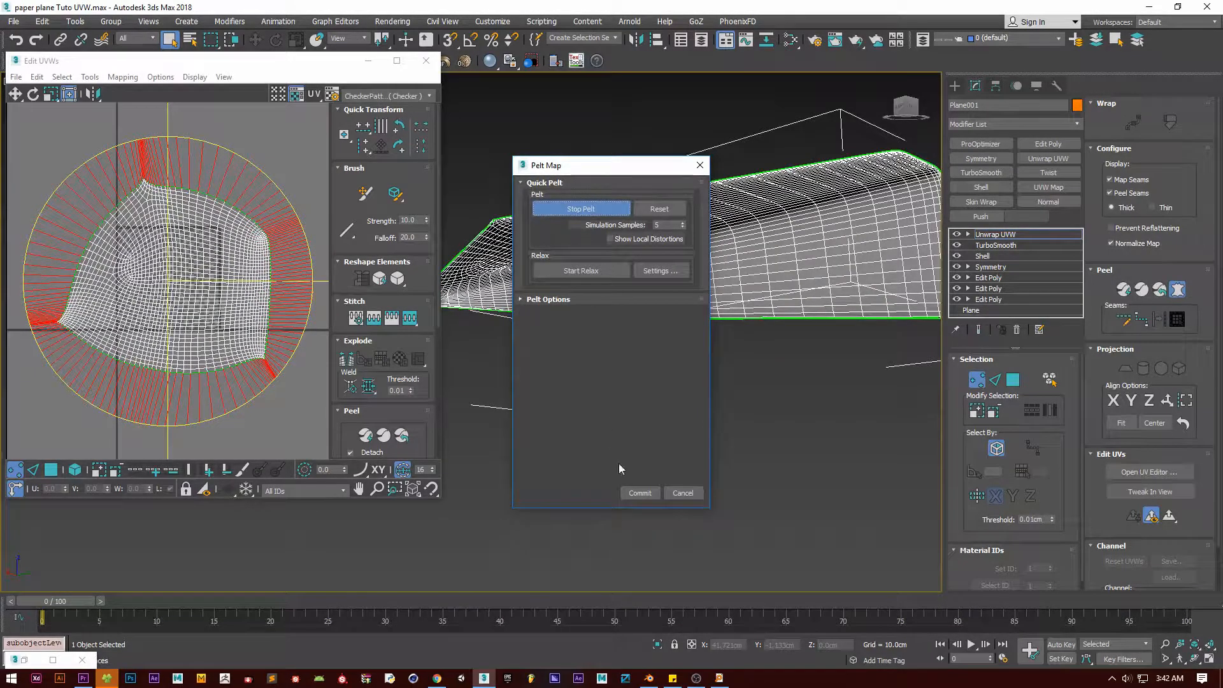
{"action": "left_click", "coordinate": [640, 492]}
{"action": "left_click_drag", "start_coordinate": [157, 331], "coordinate": [284, 408]}
Step: Select the opposite underside wing panel out to its seams, unfold it with Pelt Map and commit the result
{"action": "middle_click_drag", "start_coordinate": [834, 313], "coordinate": [631, 210]}
{"action": "left_click", "coordinate": [630, 205]}
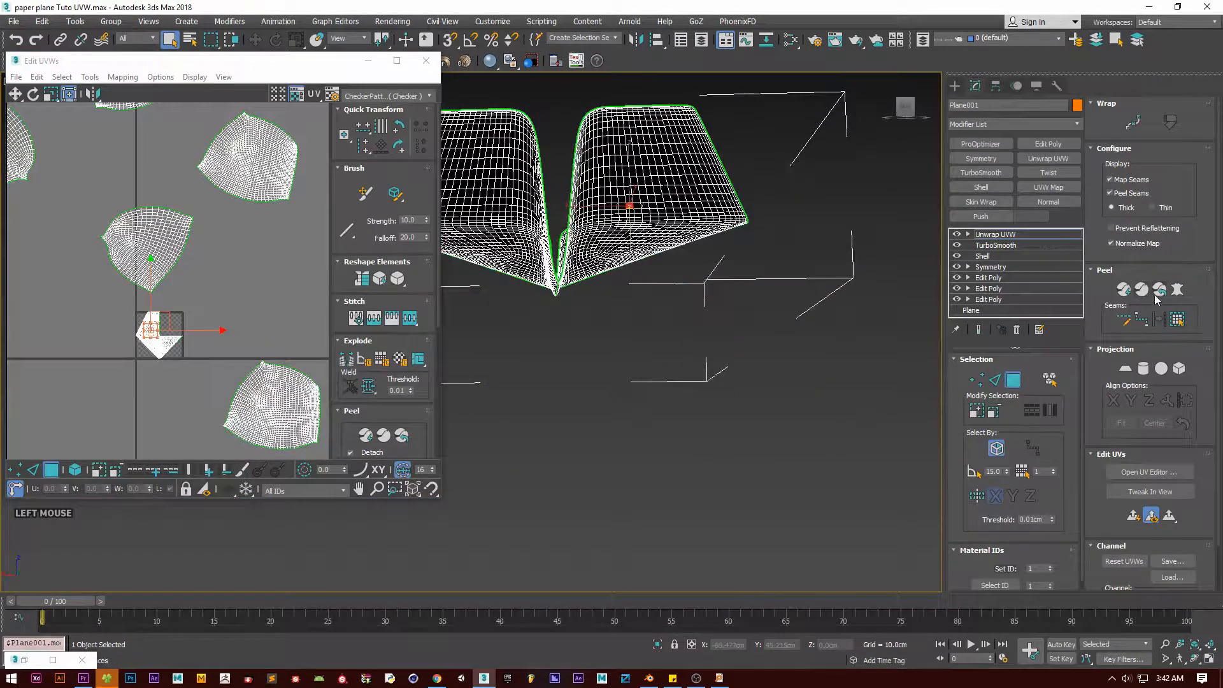
{"action": "left_click", "coordinate": [1177, 319]}
{"action": "left_click", "coordinate": [1178, 289]}
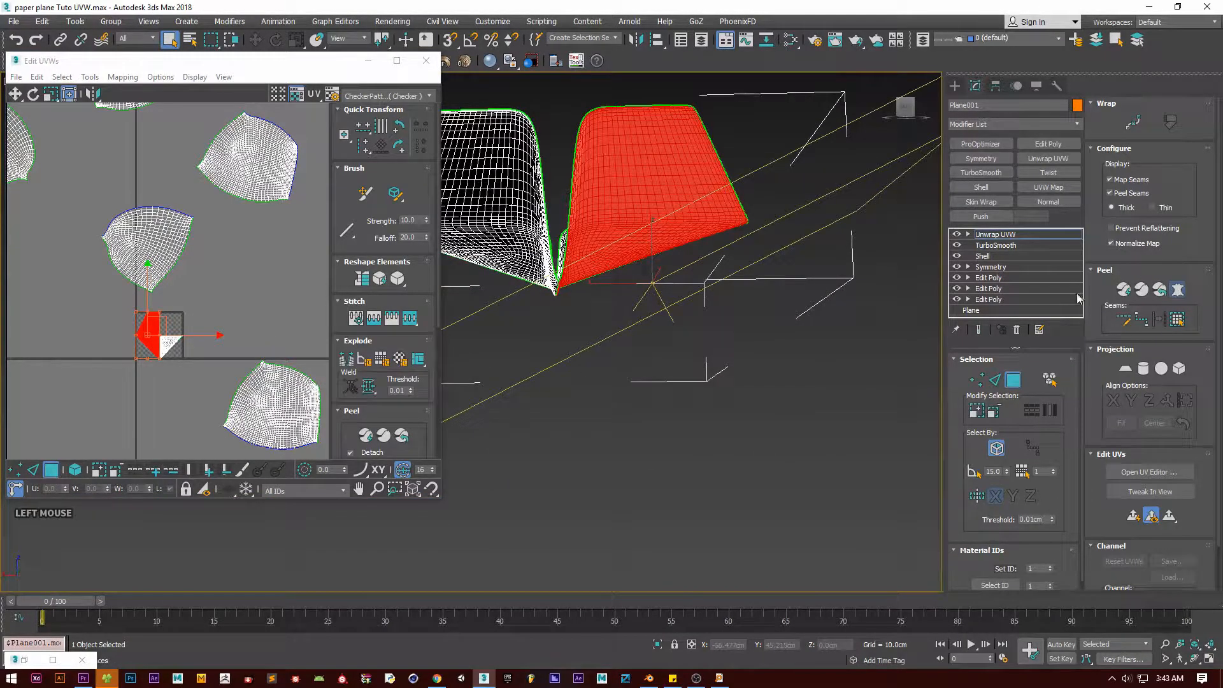
{"action": "left_click", "coordinate": [581, 208]}
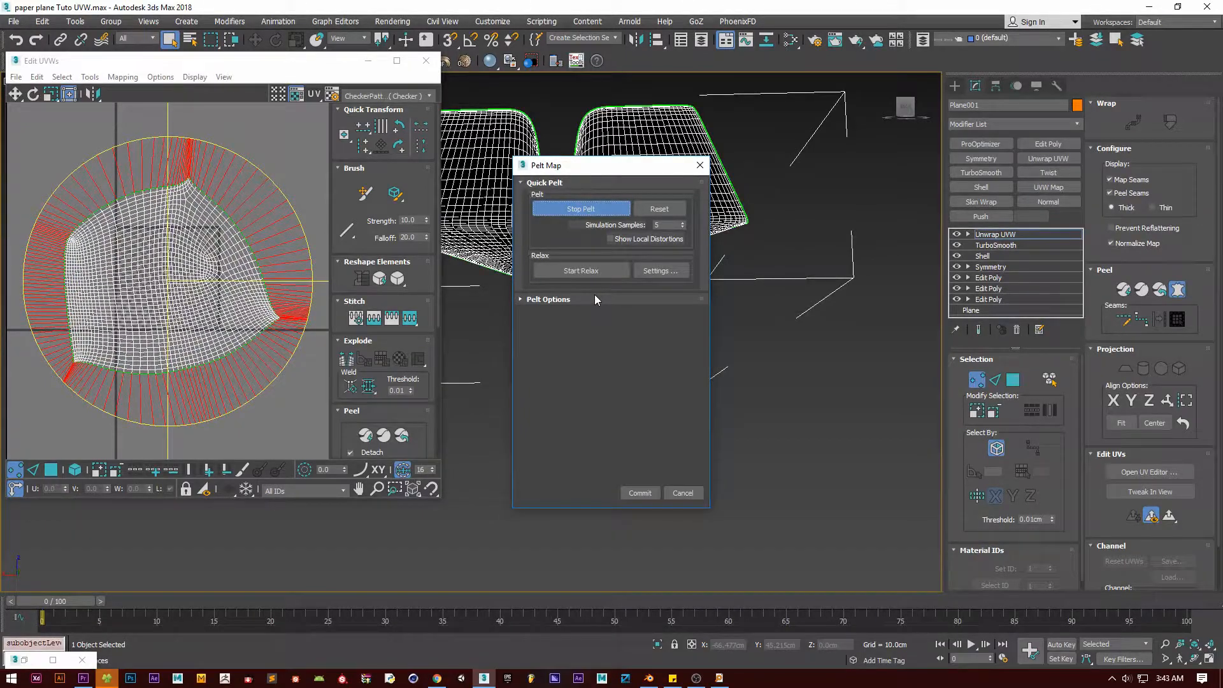
{"action": "left_click", "coordinate": [641, 492]}
Step: Move the newly pelted underside wing shell off the checker tile, beside the other shells
{"action": "scroll", "coordinate": [405, 381], "scroll_direction": "down", "scroll_amount": 2}
{"action": "middle_click_drag", "start_coordinate": [254, 294], "coordinate": [203, 425]}
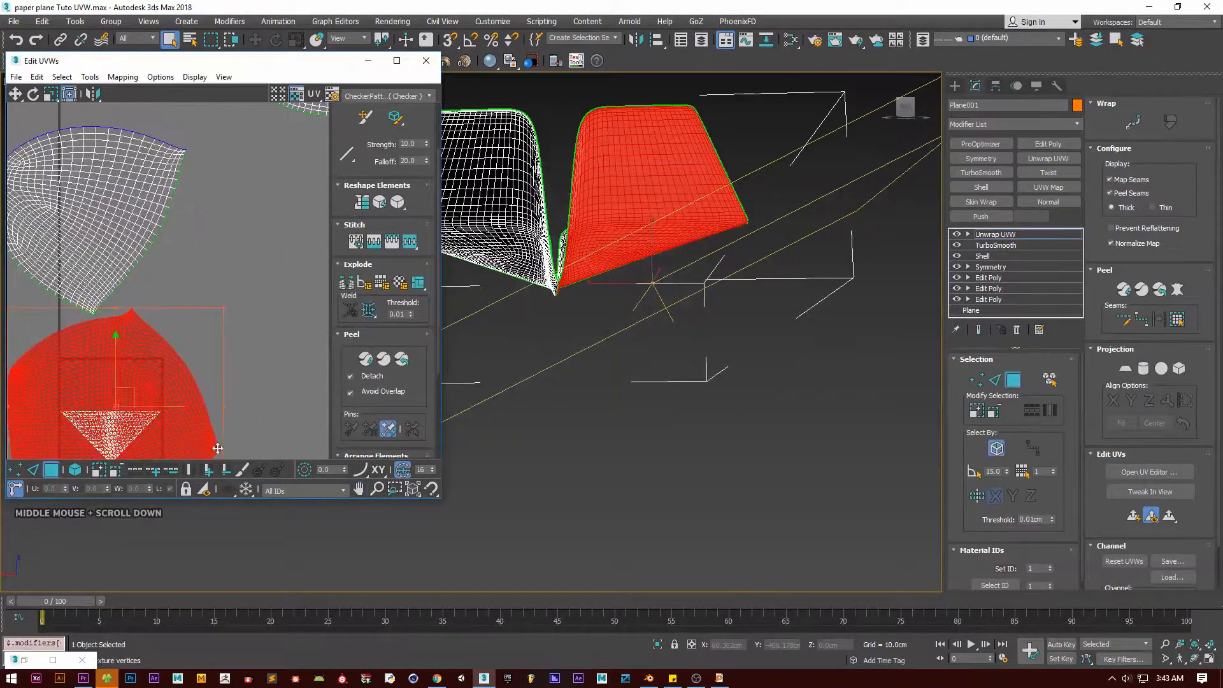
{"action": "scroll", "coordinate": [203, 425], "scroll_direction": "down", "scroll_amount": 4}
{"action": "left_click_drag", "start_coordinate": [165, 418], "coordinate": [281, 345]}
Step: Examine the wing panels, the central fold and the UV shells left on the checker tile for panels not yet pelted
{"action": "middle_click_drag", "start_coordinate": [637, 242], "coordinate": [613, 322], "text": "alt"}
{"action": "middle_click_drag", "start_coordinate": [137, 451], "coordinate": [144, 424]}
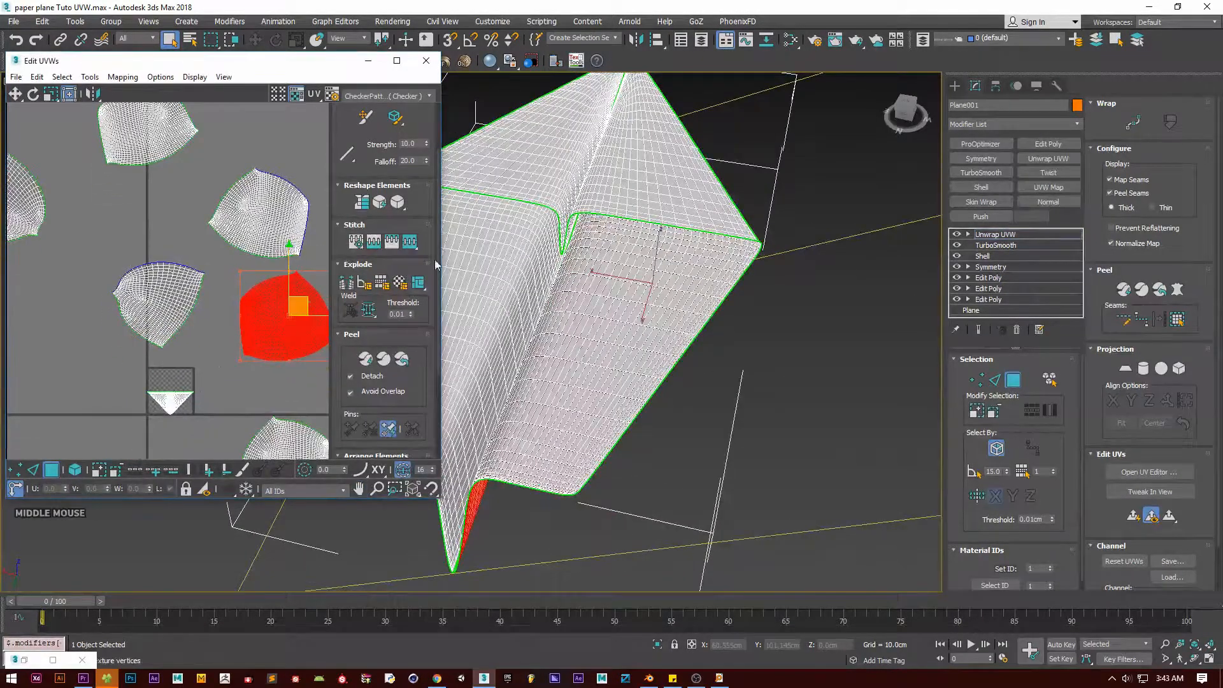
{"action": "left_click", "coordinate": [596, 239]}
{"action": "left_click", "coordinate": [615, 258]}
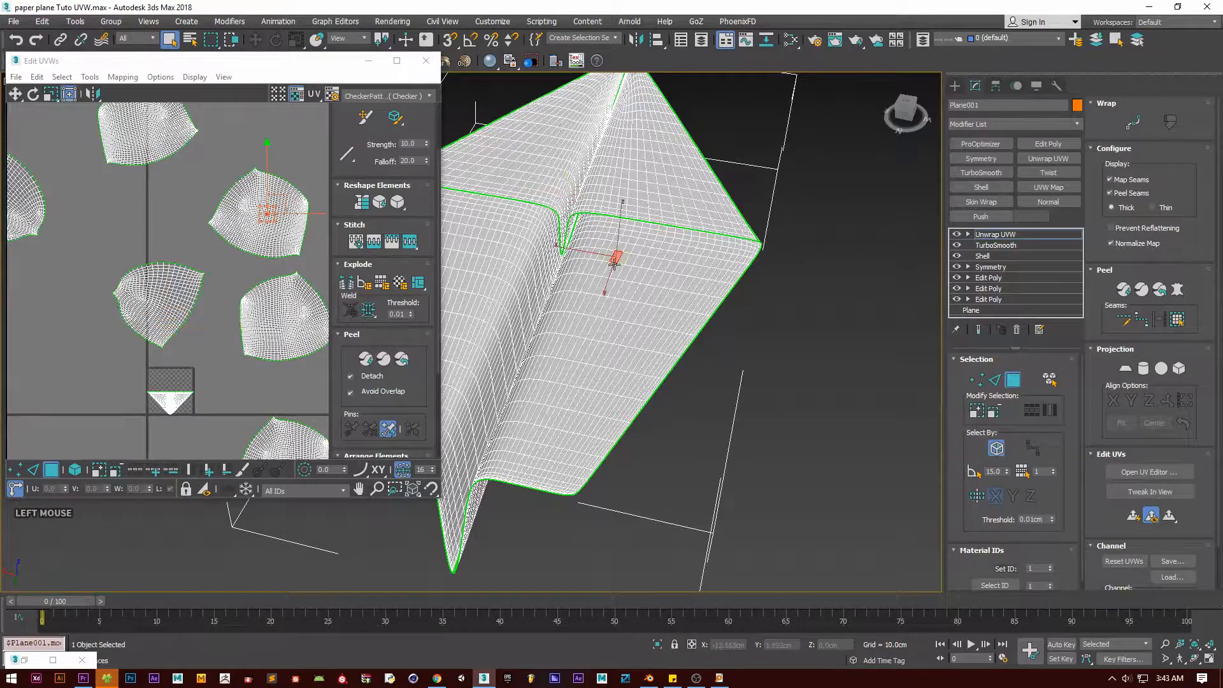
{"action": "middle_click_drag", "start_coordinate": [212, 443], "coordinate": [237, 368]}
{"action": "scroll", "coordinate": [206, 347], "scroll_direction": "up", "scroll_amount": 5}
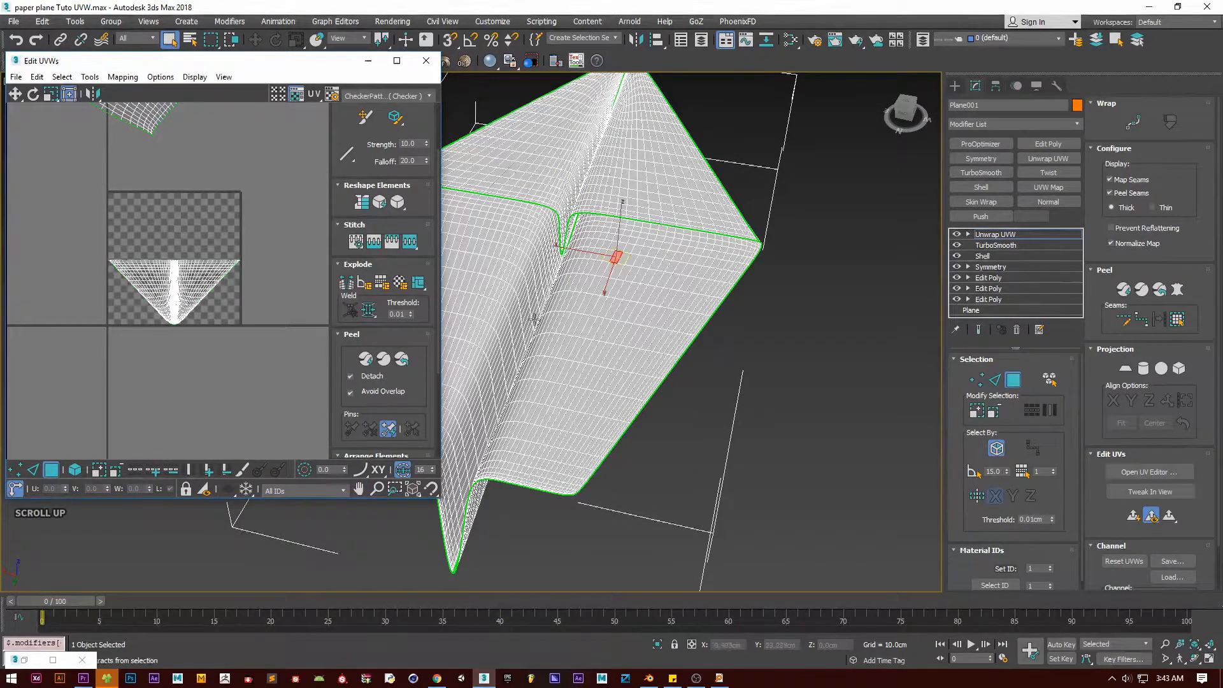
{"action": "middle_click_drag", "start_coordinate": [527, 319], "coordinate": [573, 223], "text": "alt"}
{"action": "middle_click_drag", "start_coordinate": [657, 319], "coordinate": [621, 388], "text": "alt"}
{"action": "middle_click_drag", "start_coordinate": [758, 334], "coordinate": [732, 427], "text": "alt"}
{"action": "scroll", "coordinate": [589, 264], "scroll_direction": "up", "scroll_amount": 4}
{"action": "middle_click_drag", "start_coordinate": [592, 264], "coordinate": [598, 309], "text": "alt"}
{"action": "left_click", "coordinate": [605, 358]}
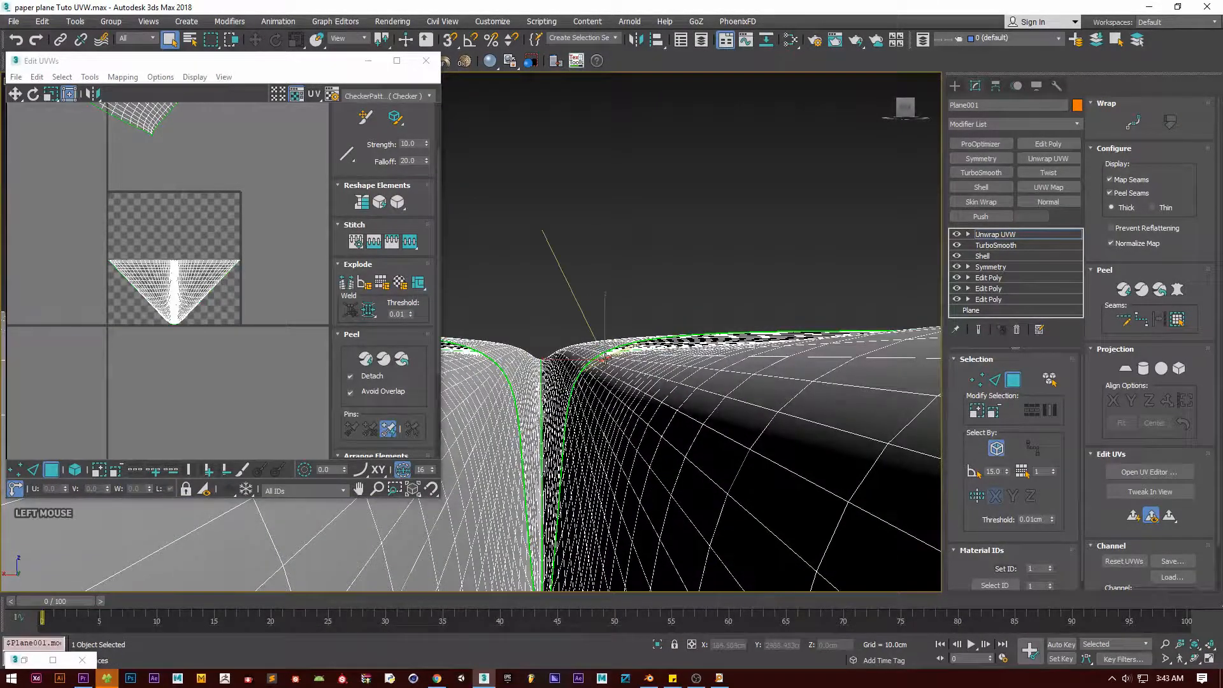
{"action": "scroll", "coordinate": [191, 298], "scroll_direction": "up", "scroll_amount": 4}
Step: Turn on element selection in the UV editor and select the triangular shell remaining on the checker tile
{"action": "left_click", "coordinate": [179, 285]}
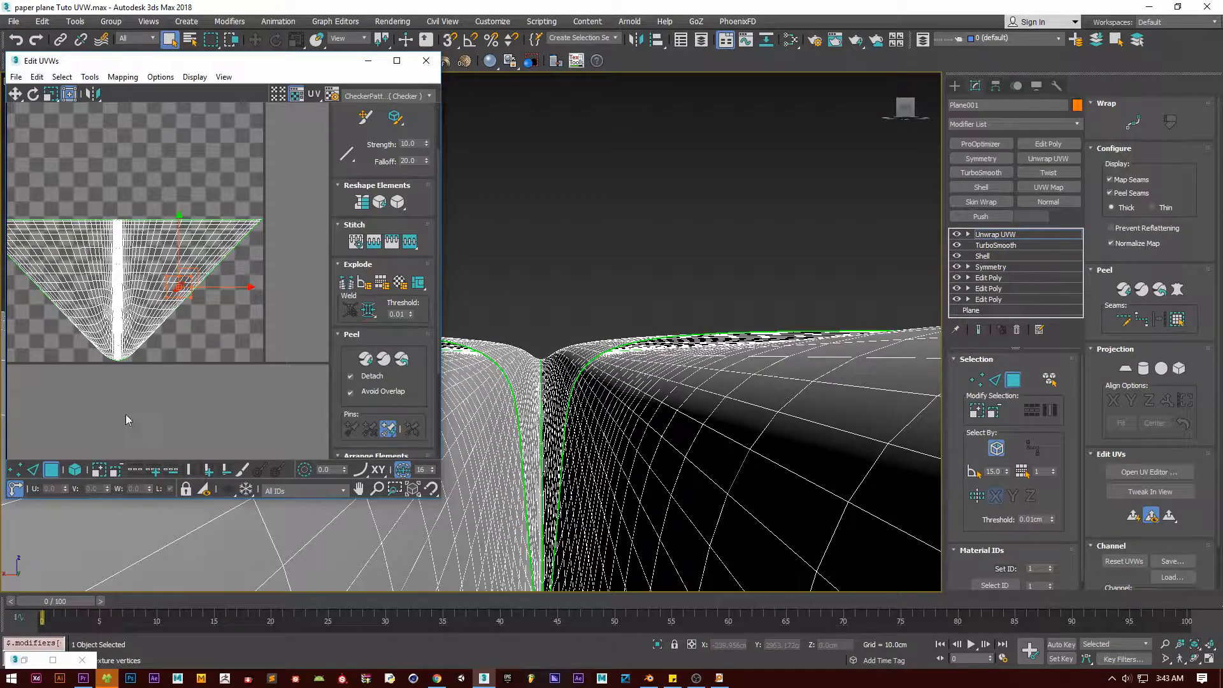
{"action": "left_click", "coordinate": [76, 469]}
{"action": "left_click", "coordinate": [158, 315]}
{"action": "scroll", "coordinate": [159, 315], "scroll_direction": "down", "scroll_amount": 3}
{"action": "scroll", "coordinate": [647, 404], "scroll_direction": "down", "scroll_amount": 10}
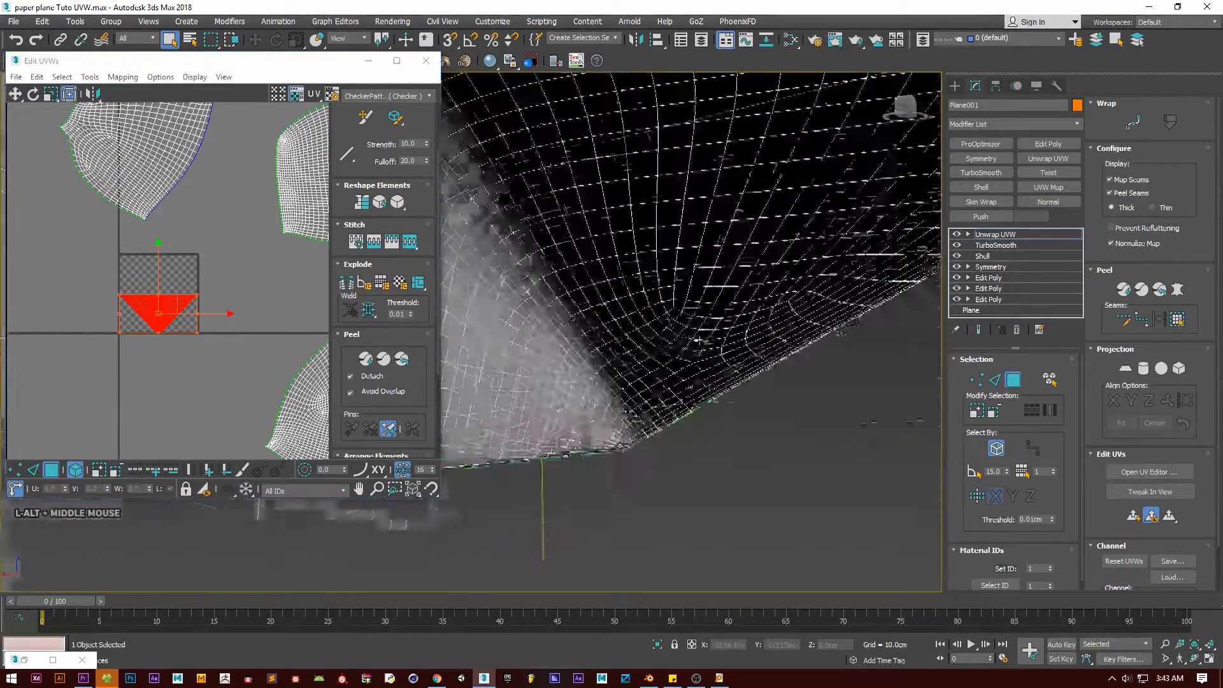
{"action": "scroll", "coordinate": [647, 404], "scroll_direction": "down", "scroll_amount": 5}
{"action": "scroll", "coordinate": [604, 442], "scroll_direction": "up", "scroll_amount": 10}
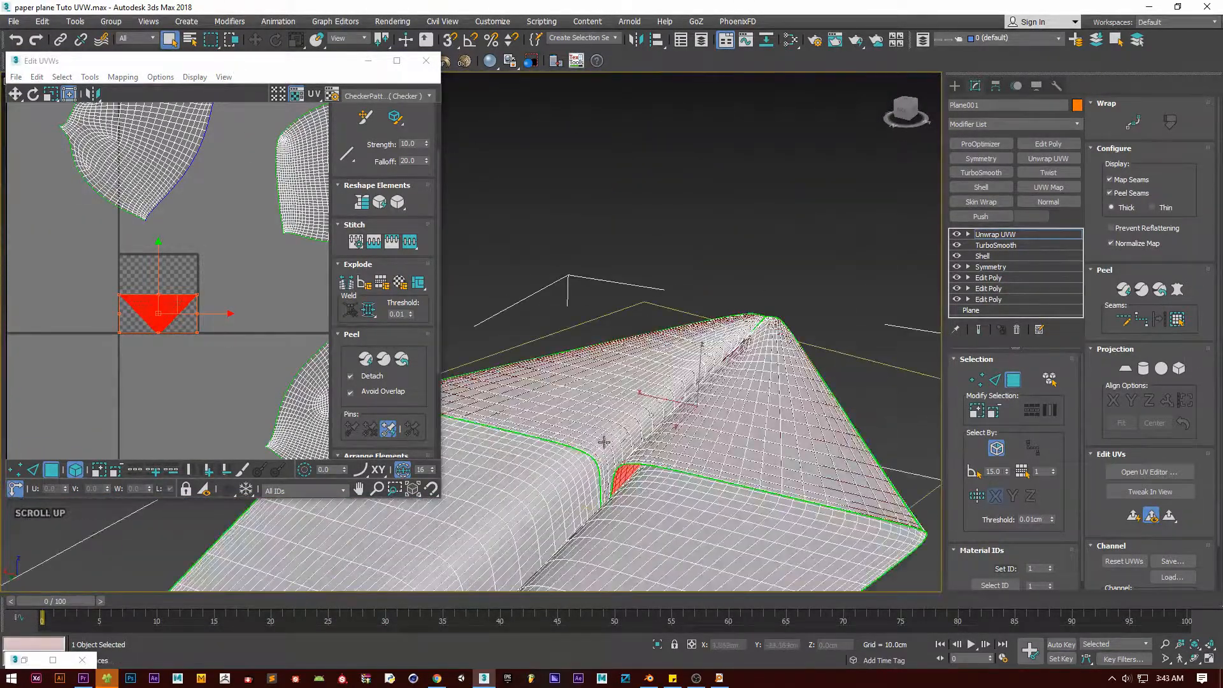
Step: Unfold the selected underside nose panel with Pelt Map, try a relax pass, pelt it again and commit
{"action": "left_click", "coordinate": [1178, 290]}
{"action": "left_click", "coordinate": [568, 209]}
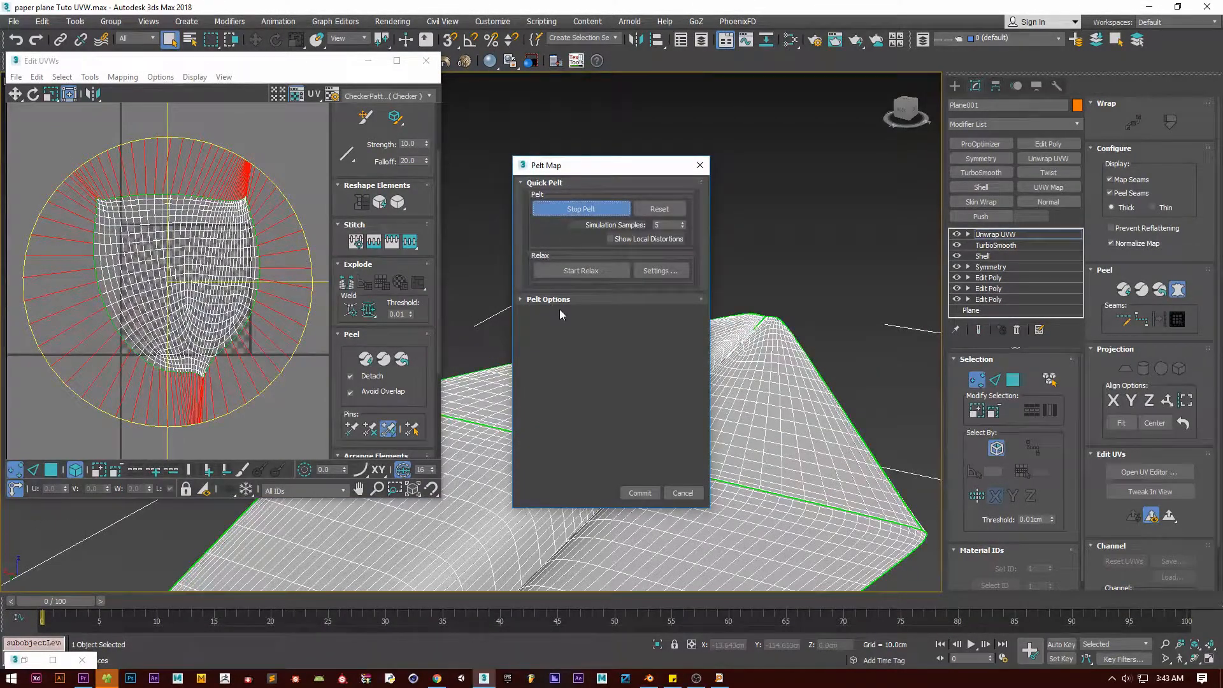
{"action": "left_click", "coordinate": [575, 272]}
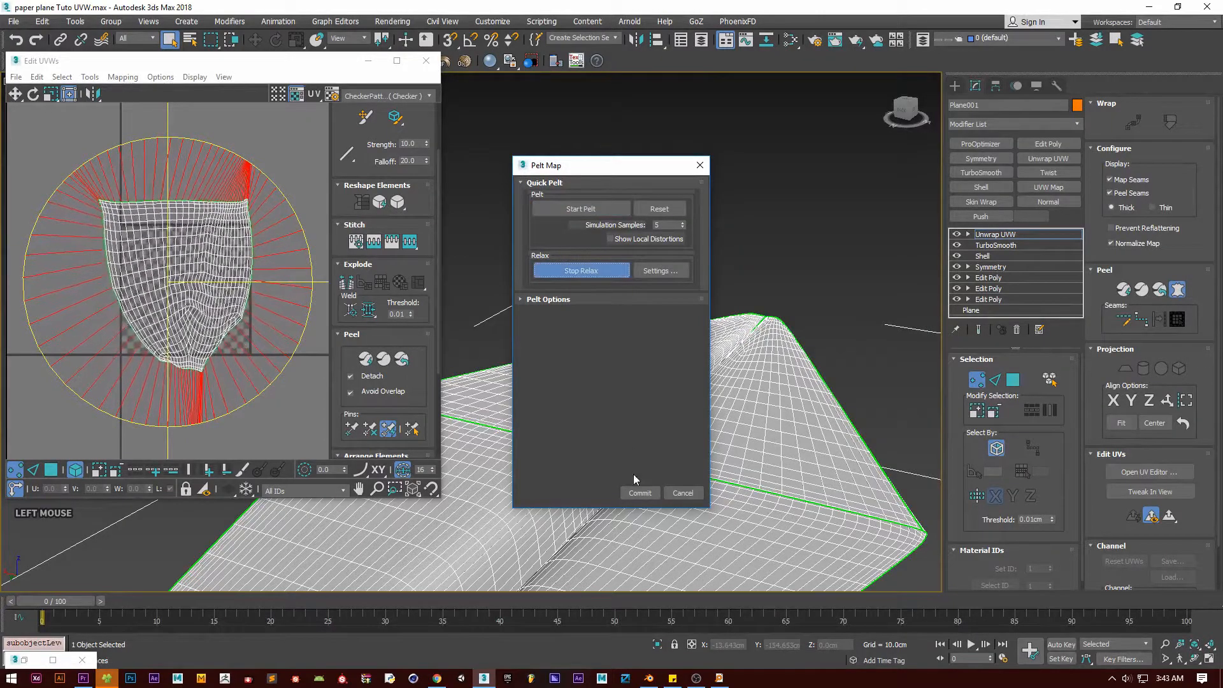
{"action": "left_click", "coordinate": [582, 209]}
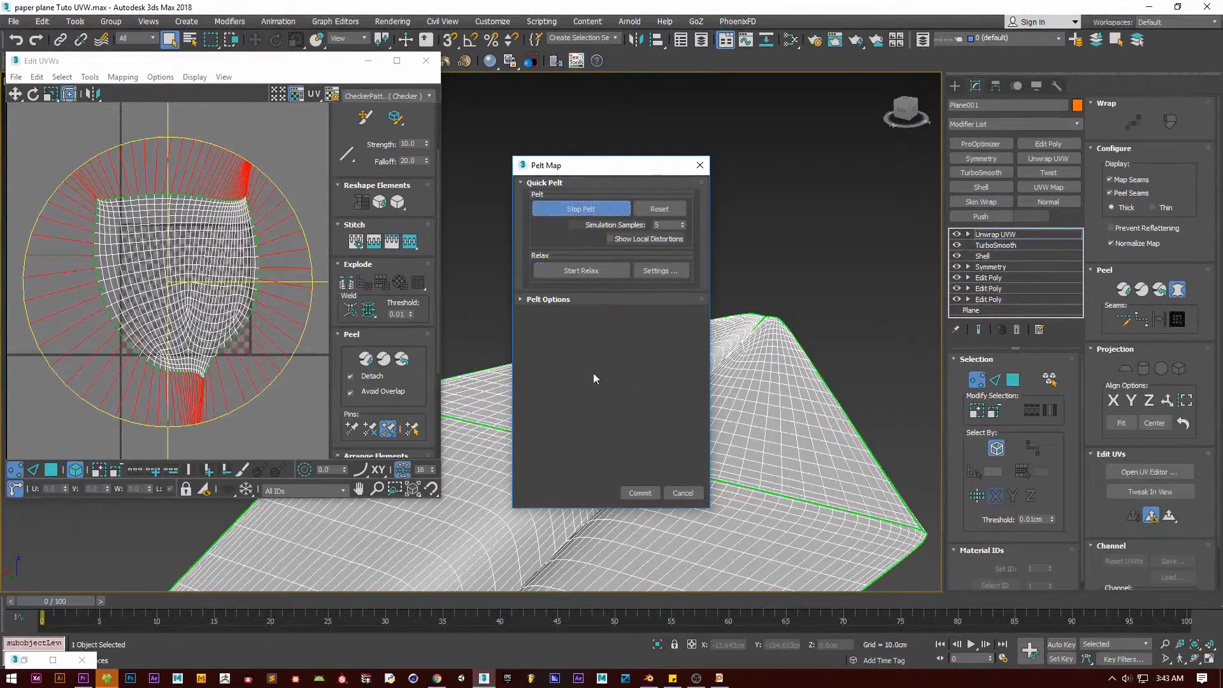
{"action": "left_click", "coordinate": [636, 493]}
Step: Move the pelted underside nose shell off the checker tile to its left
{"action": "scroll", "coordinate": [95, 368], "scroll_direction": "down", "scroll_amount": 4}
{"action": "middle_click_drag", "start_coordinate": [147, 329], "coordinate": [225, 365]}
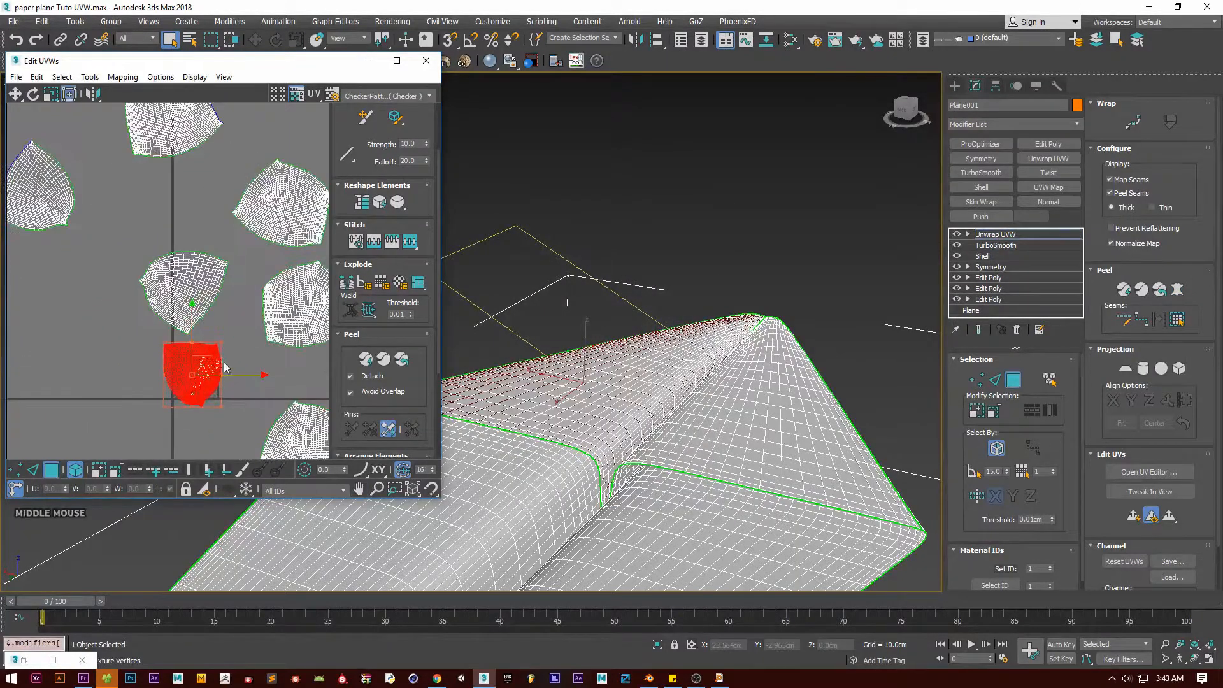
{"action": "left_click_drag", "start_coordinate": [209, 361], "coordinate": [69, 374]}
Step: Select the last unpelted shell on the checker tile, unfold it with Pelt Map and commit the result
{"action": "scroll", "coordinate": [196, 387], "scroll_direction": "up", "scroll_amount": 4}
{"action": "left_click", "coordinate": [193, 362]}
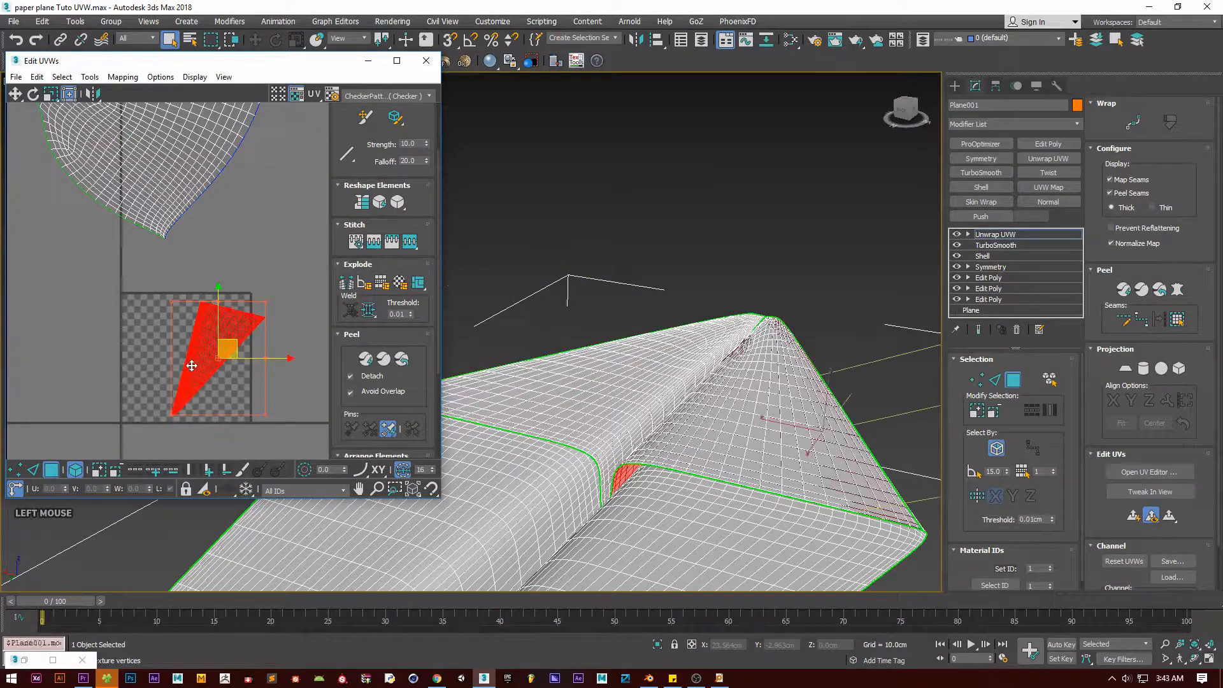
{"action": "left_click", "coordinate": [1173, 294]}
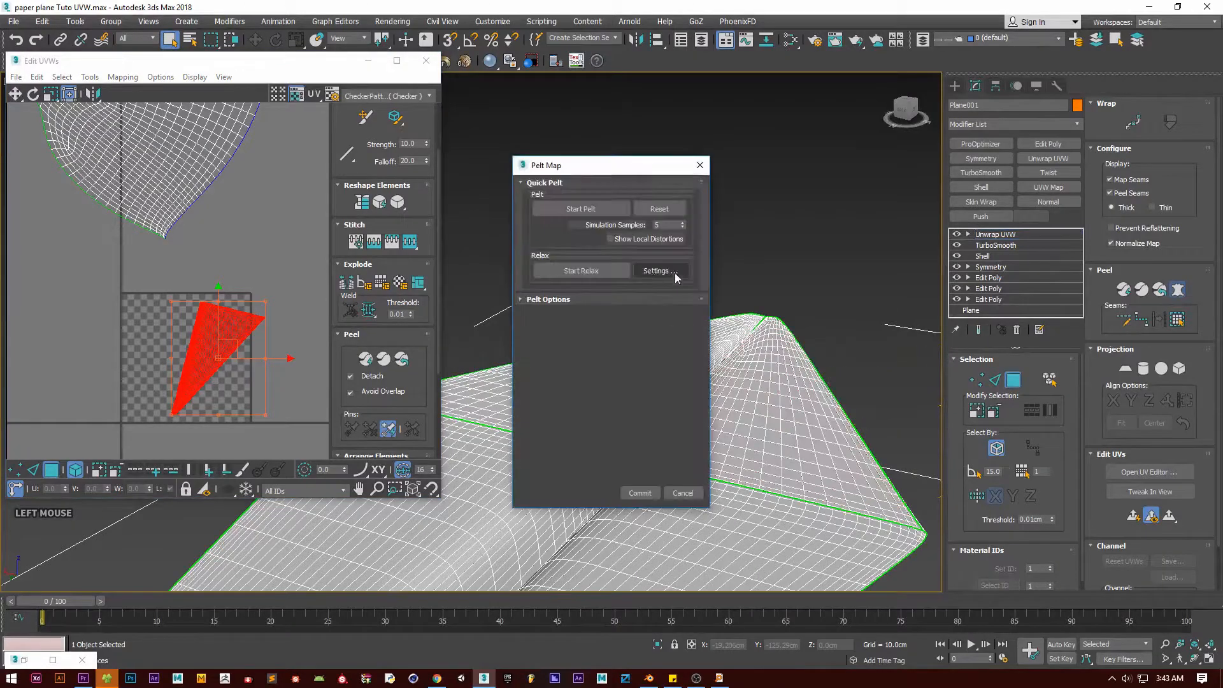
{"action": "left_click", "coordinate": [573, 209]}
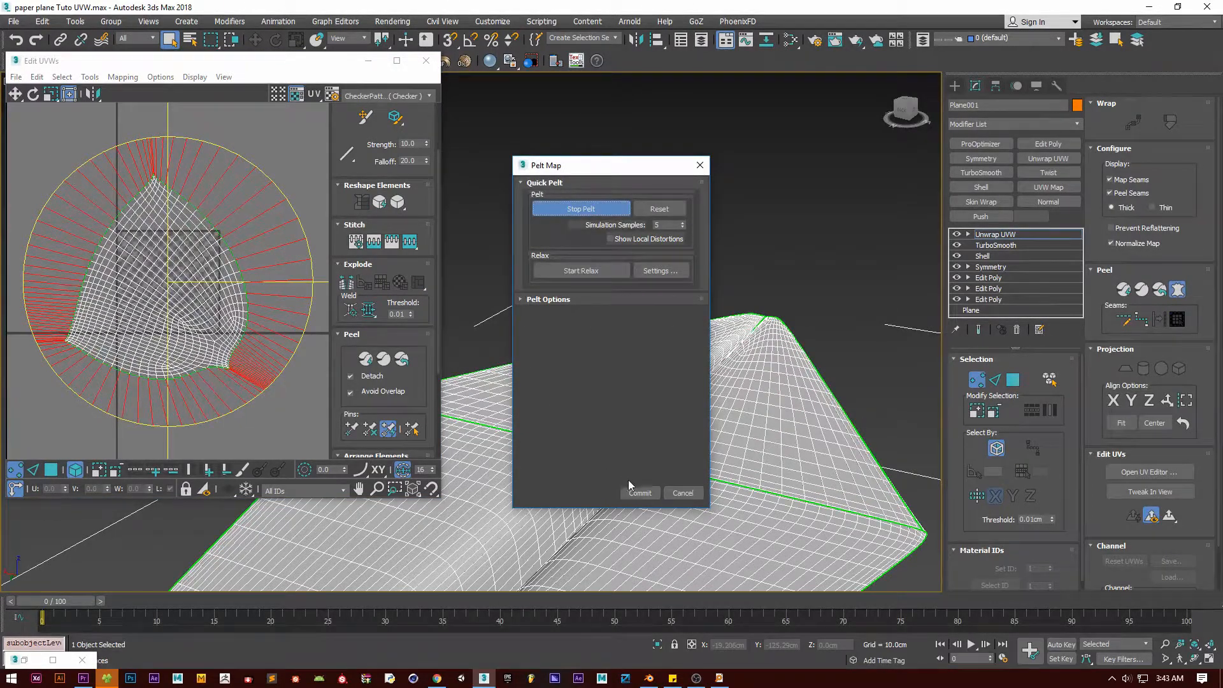
{"action": "left_click", "coordinate": [639, 492]}
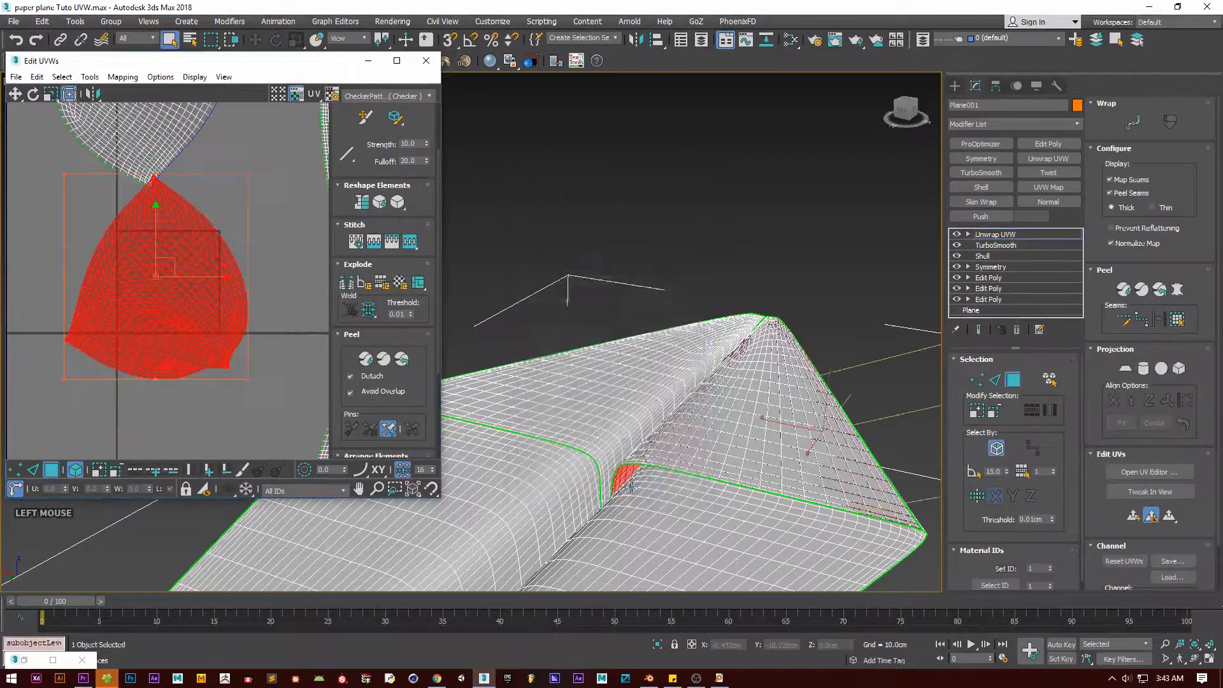
Step: Deselect the shell and pack all UV shells into the tile with Non-Convex packing, 0.001 padding, and clusters normalized and rescaled
{"action": "scroll", "coordinate": [162, 293], "scroll_direction": "down", "scroll_amount": 5}
{"action": "left_click", "coordinate": [249, 358]}
{"action": "scroll", "coordinate": [136, 265], "scroll_direction": "down", "scroll_amount": 4}
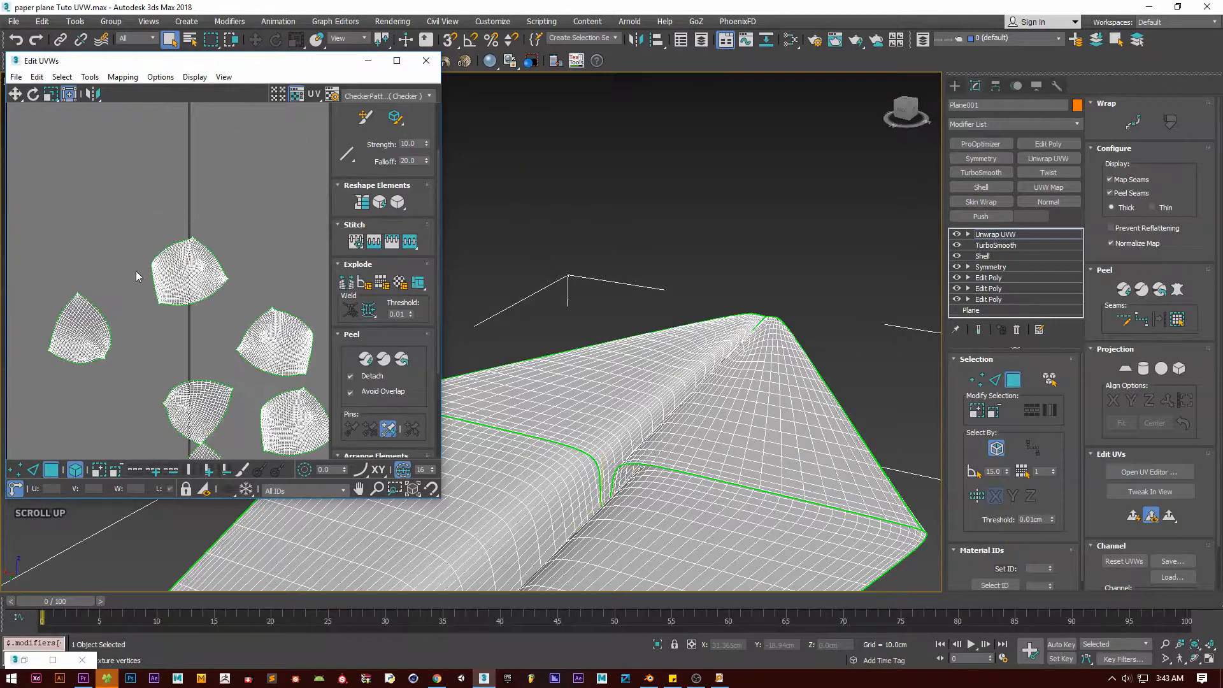
{"action": "scroll", "coordinate": [194, 179], "scroll_direction": "down", "scroll_amount": 8}
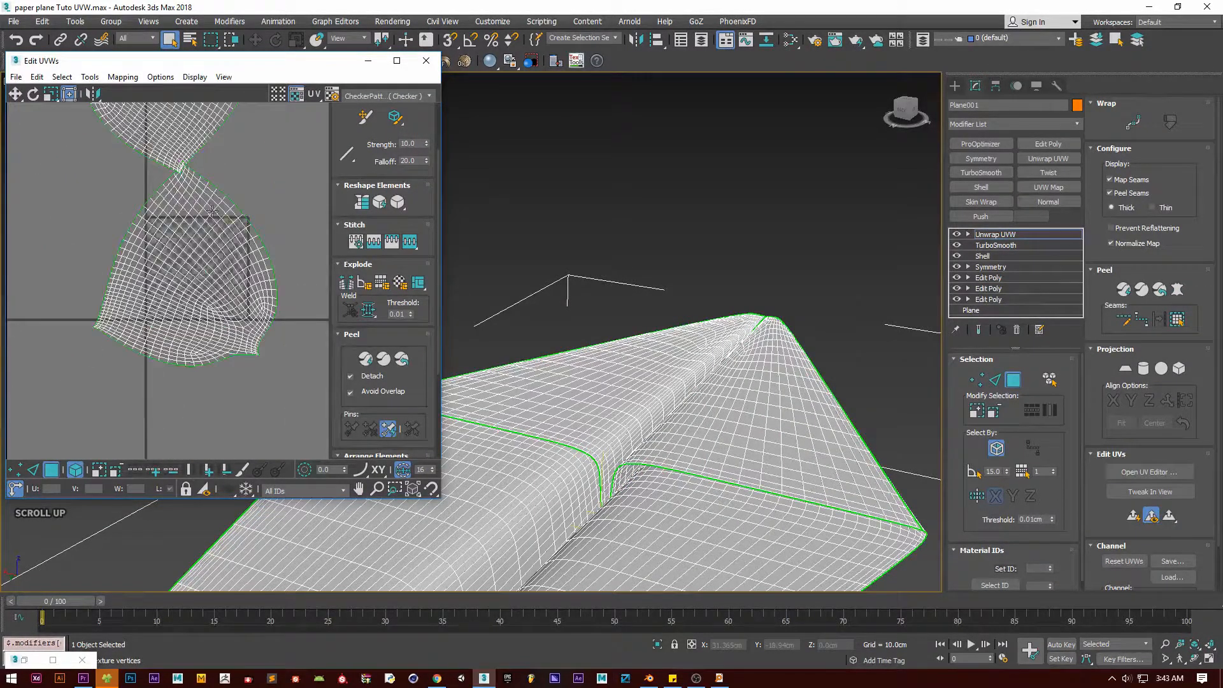
{"action": "left_click", "coordinate": [123, 76]}
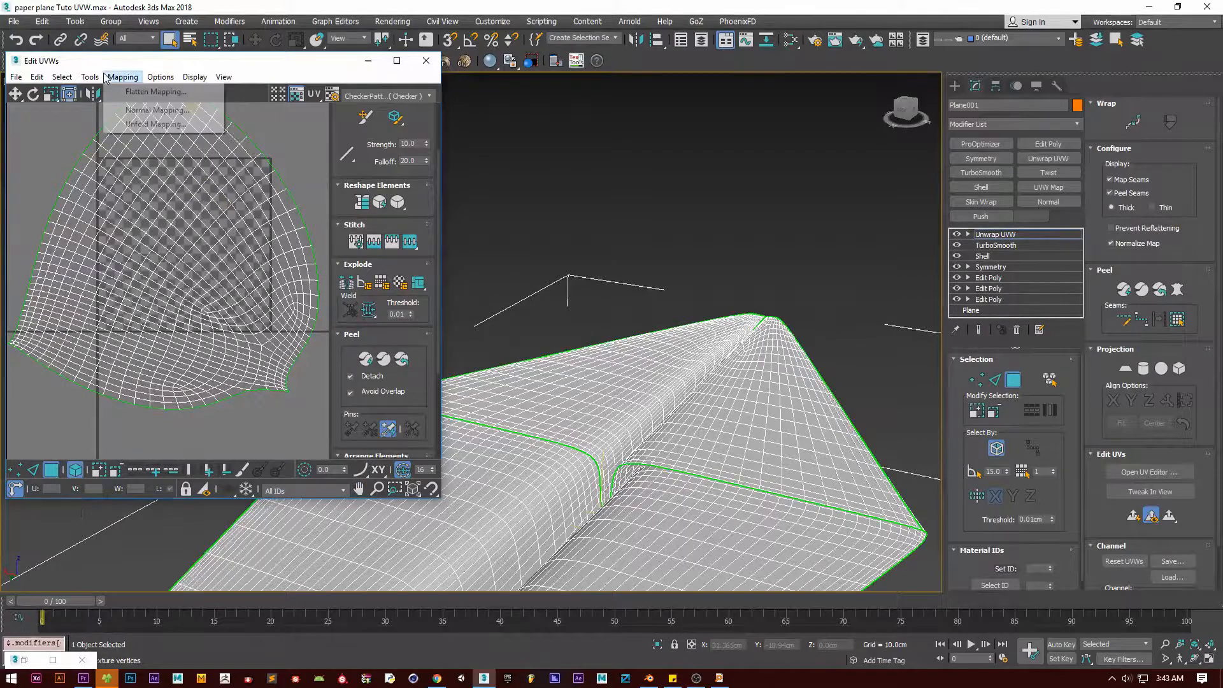
{"action": "left_click", "coordinate": [112, 244]}
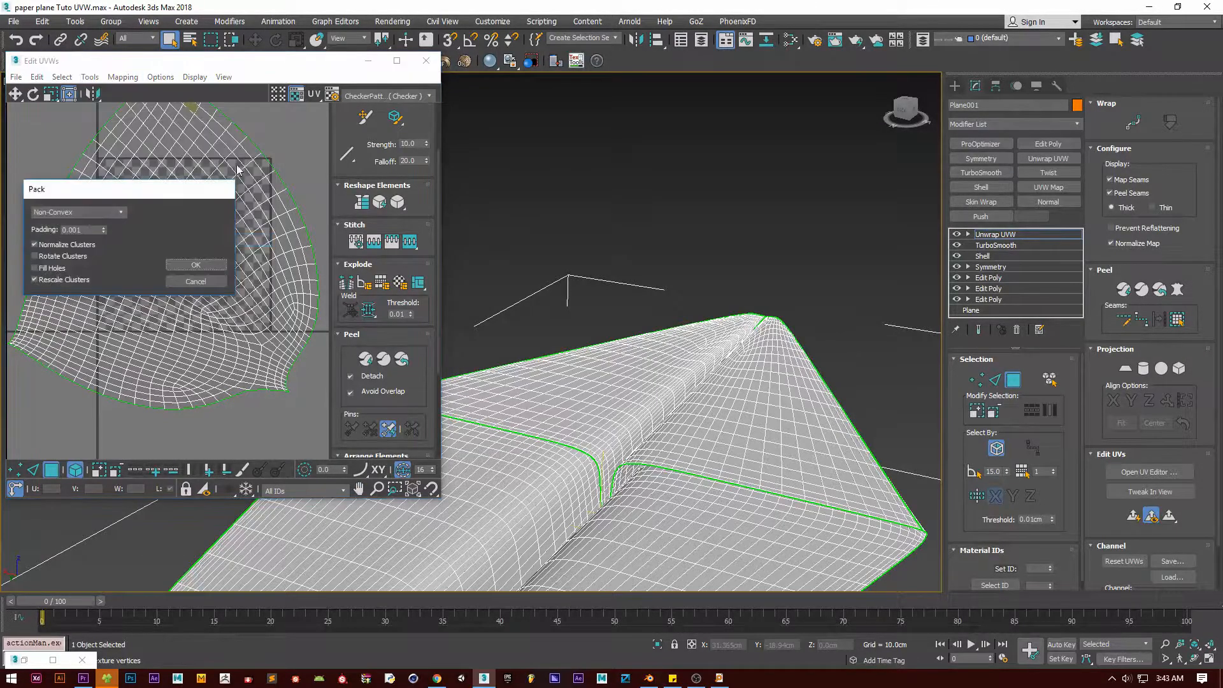
{"action": "left_click", "coordinate": [196, 265]}
{"action": "scroll", "coordinate": [204, 287], "scroll_direction": "up", "scroll_amount": 4}
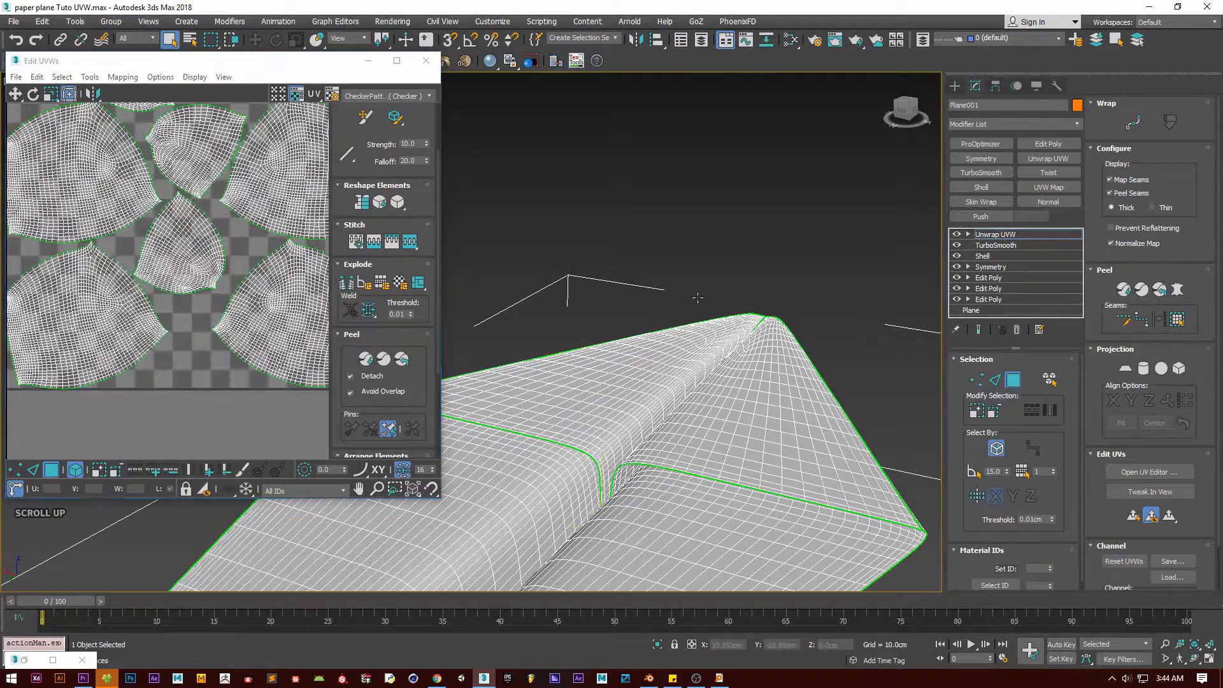
Step: Frame the whole plane in the viewport and switch the displayed UV background texture to the checker pattern
{"action": "key", "text": "z"}
{"action": "left_click", "coordinate": [394, 96]}
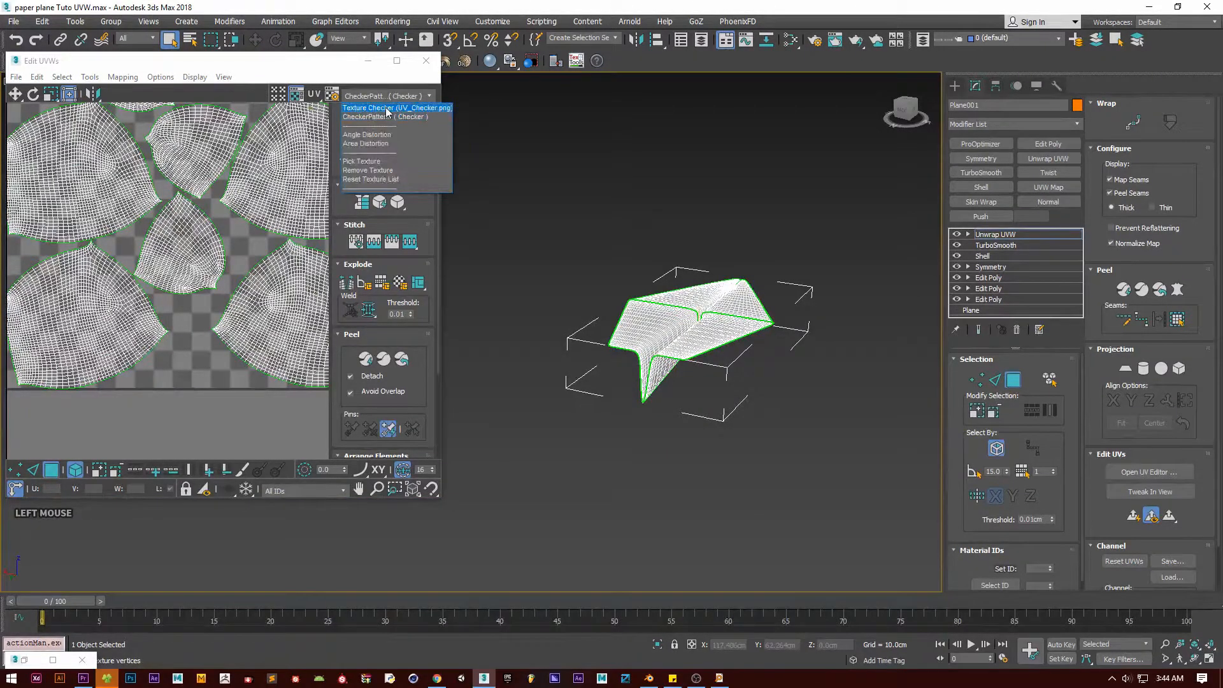
{"action": "left_click", "coordinate": [390, 115]}
{"action": "left_click", "coordinate": [393, 95]}
{"action": "left_click", "coordinate": [382, 109]}
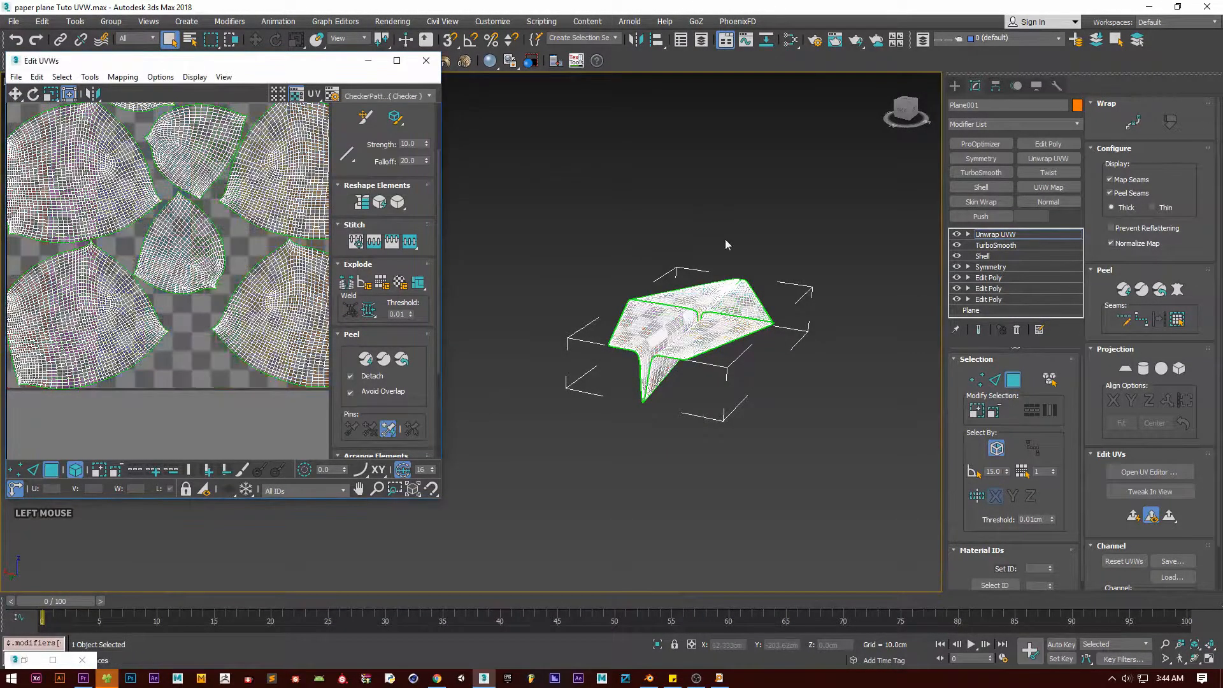
Step: Hide the wireframe edges in the viewport and check the checker pattern for distortion on the wings and nose
{"action": "scroll", "coordinate": [509, 451], "scroll_direction": "up", "scroll_amount": 6}
{"action": "key", "text": "F4"}
{"action": "middle_click_drag", "start_coordinate": [647, 373], "coordinate": [751, 408], "text": "alt"}
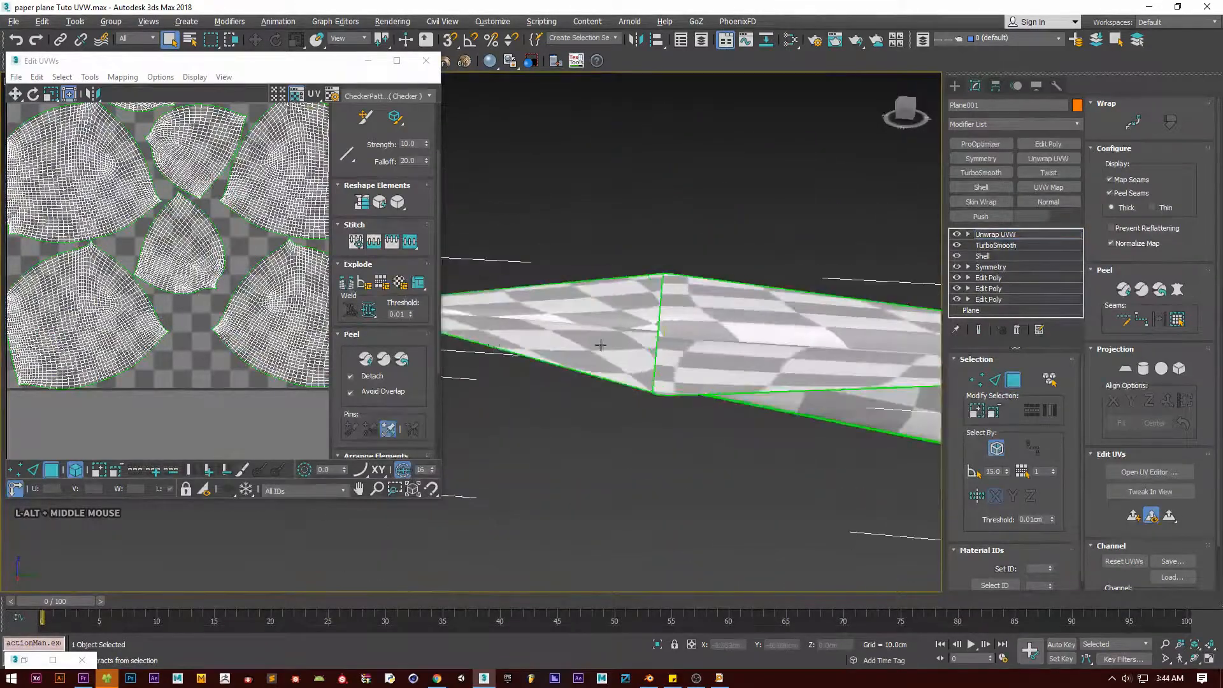
{"action": "scroll", "coordinate": [245, 312], "scroll_direction": "down", "scroll_amount": 4}
{"action": "scroll", "coordinate": [210, 336], "scroll_direction": "up", "scroll_amount": 5}
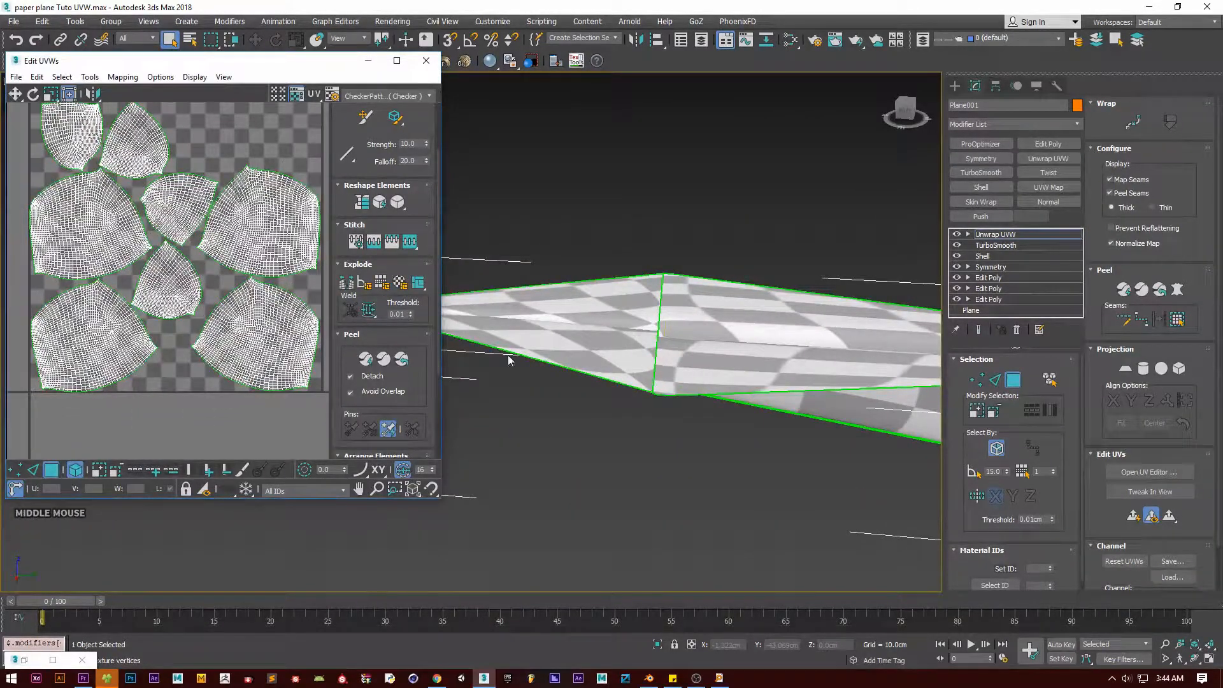
{"action": "middle_click_drag", "start_coordinate": [624, 363], "coordinate": [655, 391], "text": "alt"}
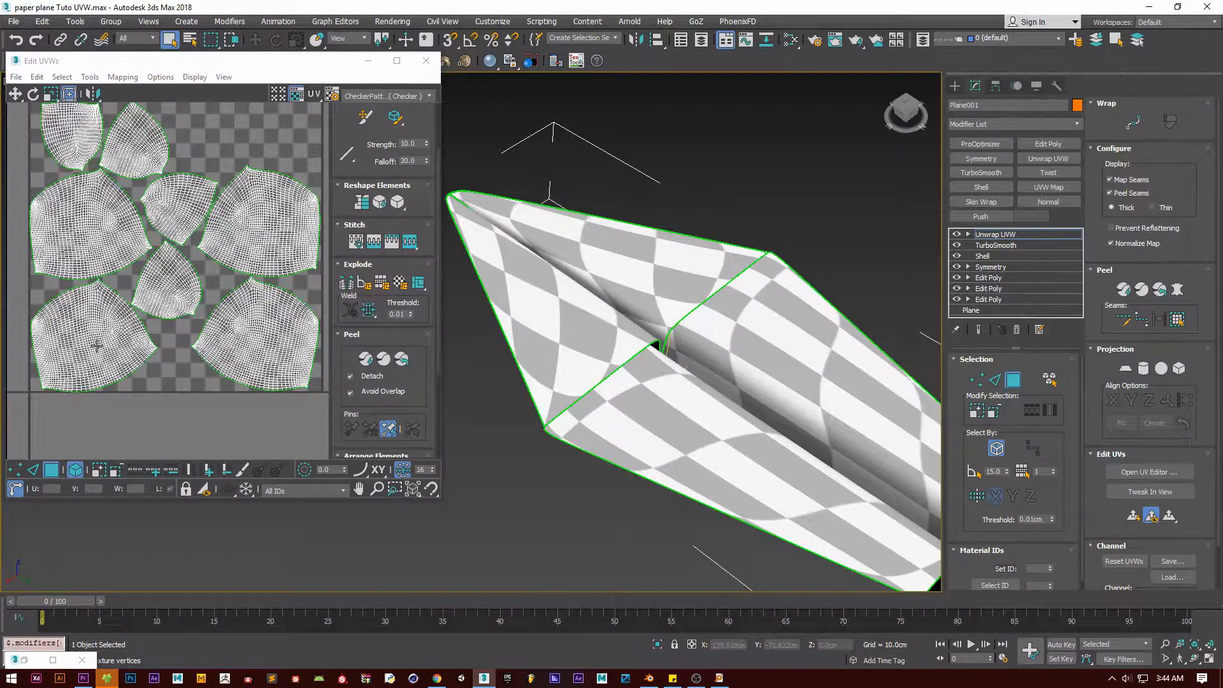
Step: Unfold the first two large wing shells one at a time with Peel Mode, leaving the mode and deselecting at the end
{"action": "left_click", "coordinate": [659, 358]}
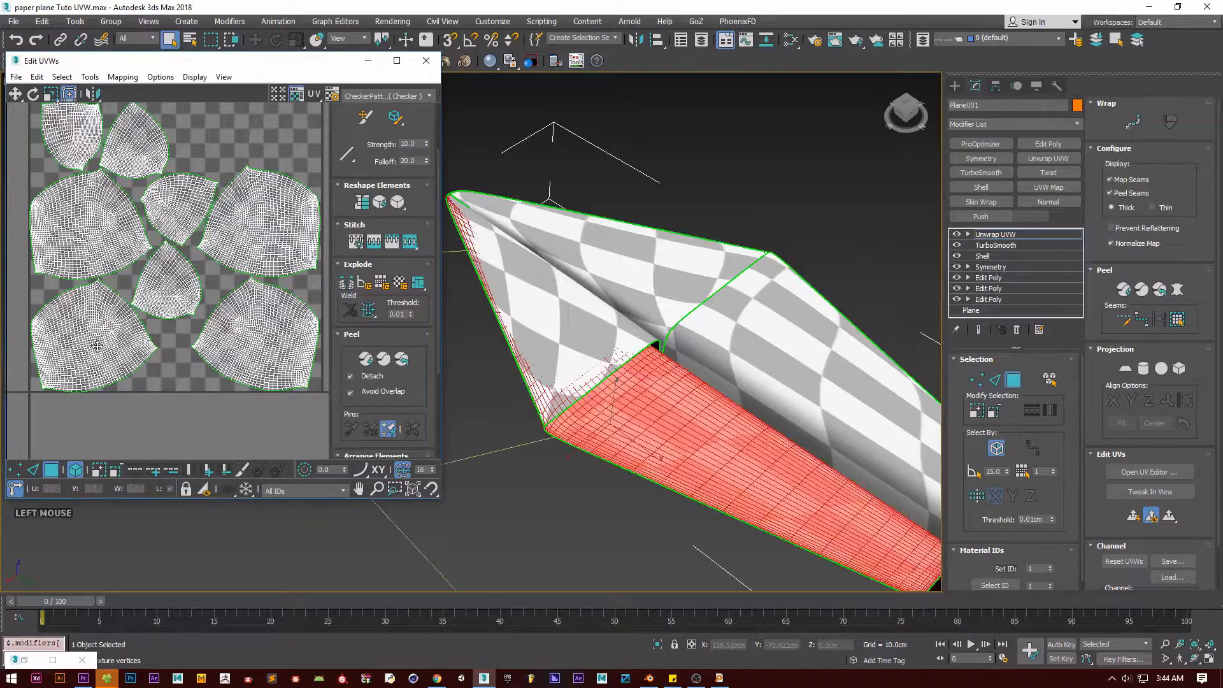
{"action": "left_click", "coordinate": [385, 361]}
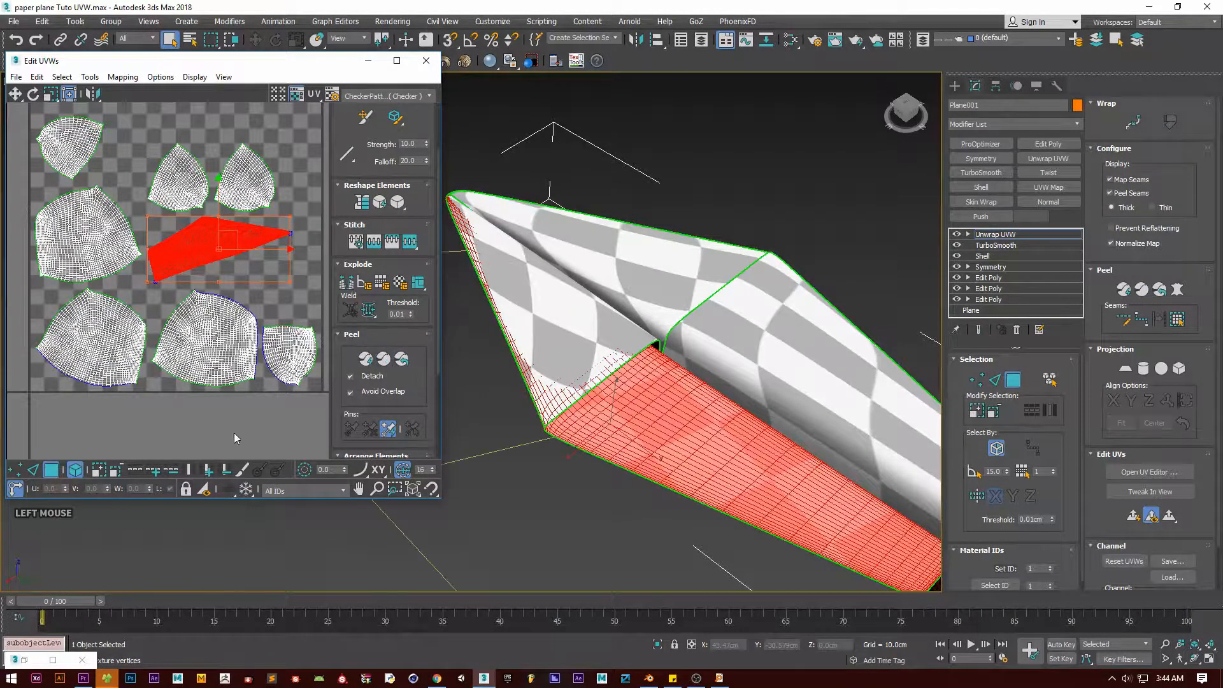
{"action": "left_click", "coordinate": [190, 403]}
{"action": "left_click", "coordinate": [213, 358]}
{"action": "left_click", "coordinate": [384, 360]}
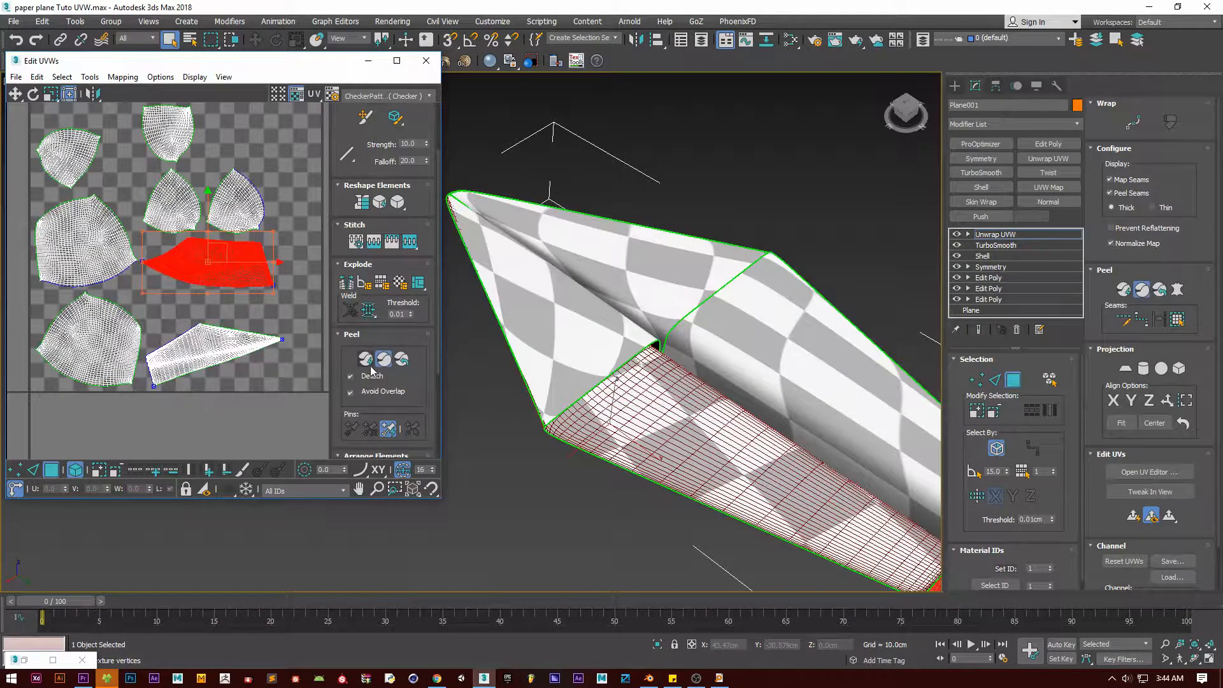
{"action": "left_click", "coordinate": [382, 364]}
{"action": "left_click", "coordinate": [254, 396]}
Step: Unfold the remaining two large wing shells individually with Peel Mode
{"action": "left_click", "coordinate": [111, 342]}
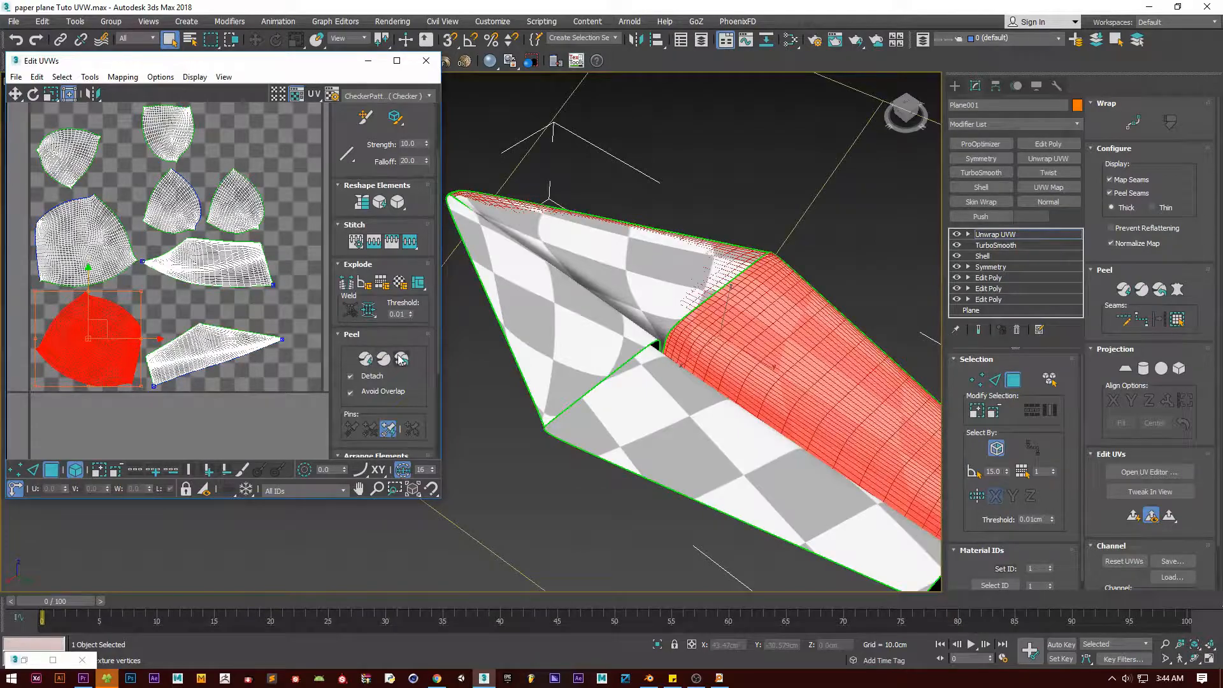
{"action": "left_click", "coordinate": [384, 360]}
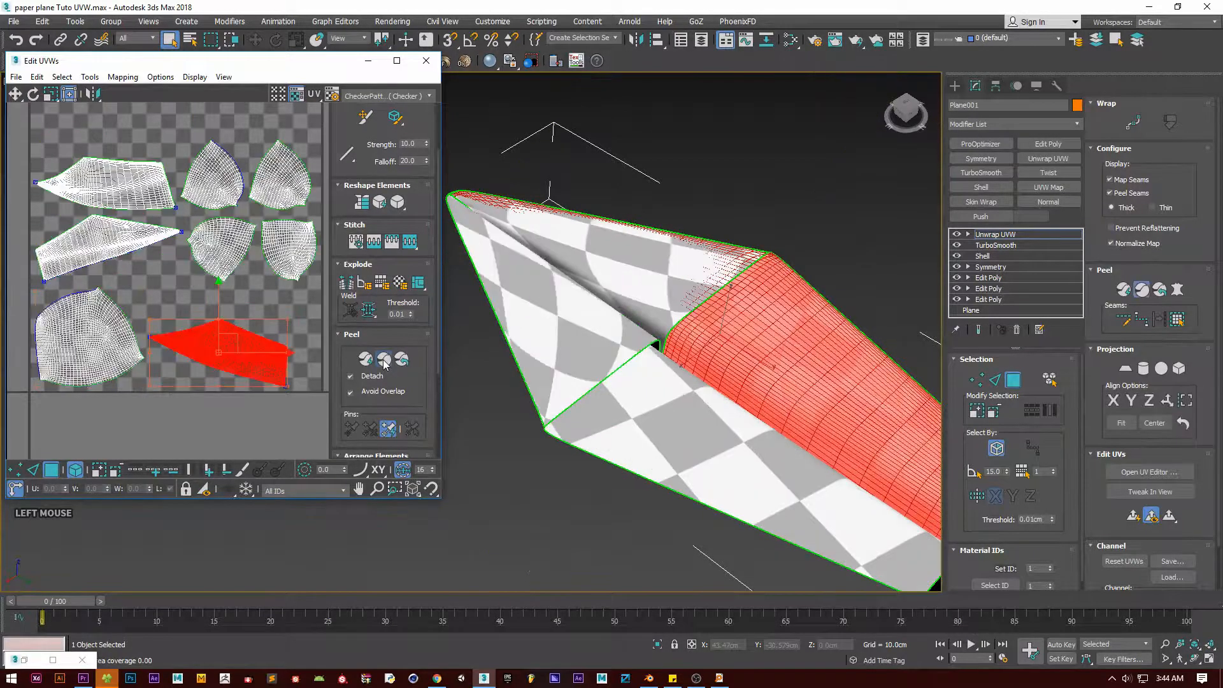
{"action": "left_click", "coordinate": [247, 414]}
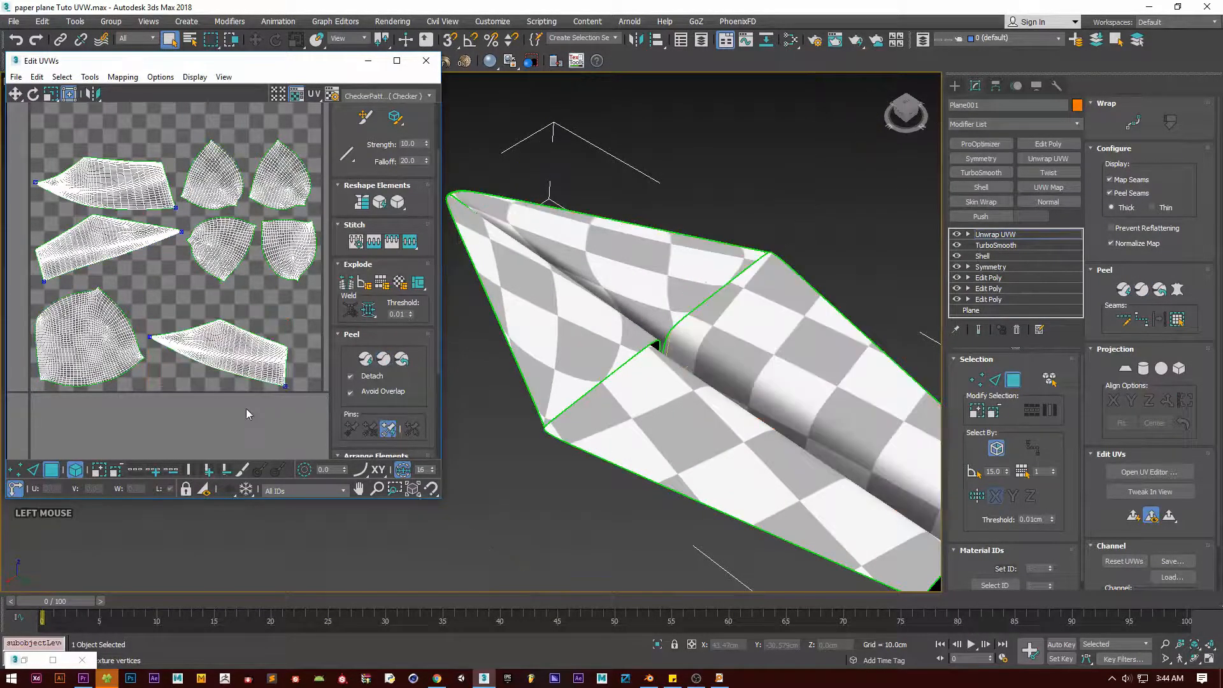
{"action": "left_click", "coordinate": [103, 345]}
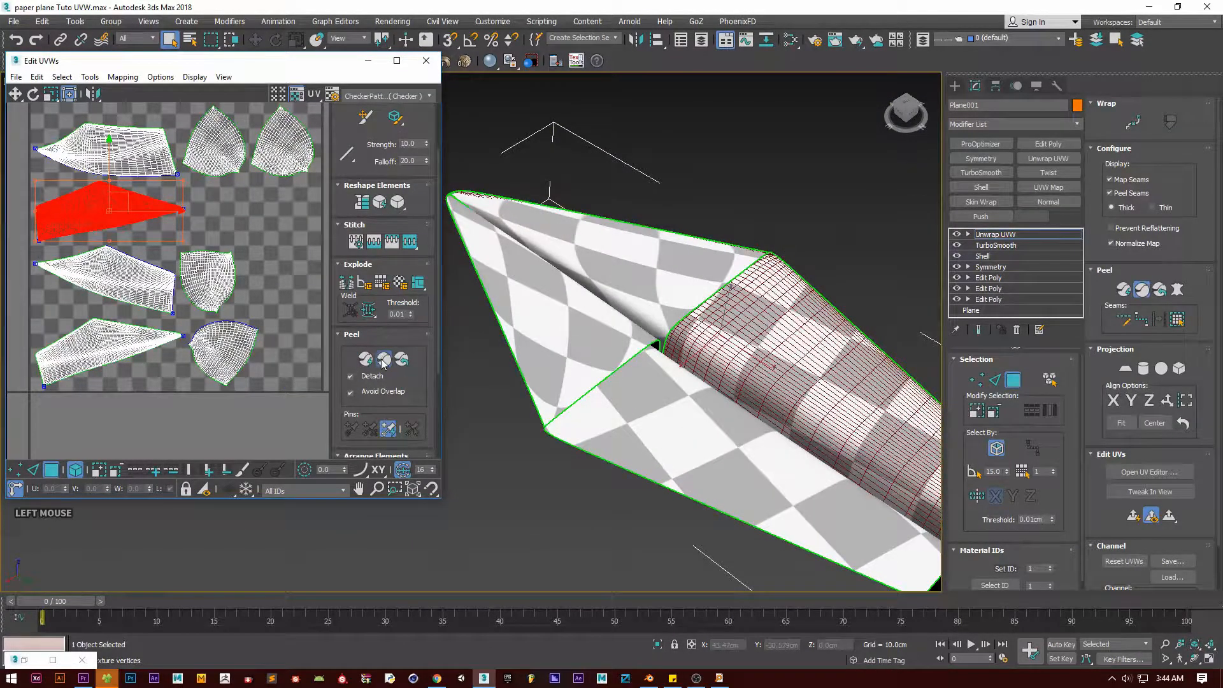
{"action": "left_click", "coordinate": [383, 363]}
{"action": "left_click", "coordinate": [259, 266]}
Step: Unfold the two small nose shells in the upper row of the checker tile individually with Peel Mode
{"action": "middle_click_drag", "start_coordinate": [201, 154], "coordinate": [185, 188]}
{"action": "scroll", "coordinate": [185, 188], "scroll_direction": "up", "scroll_amount": 3}
{"action": "left_click", "coordinate": [185, 188]}
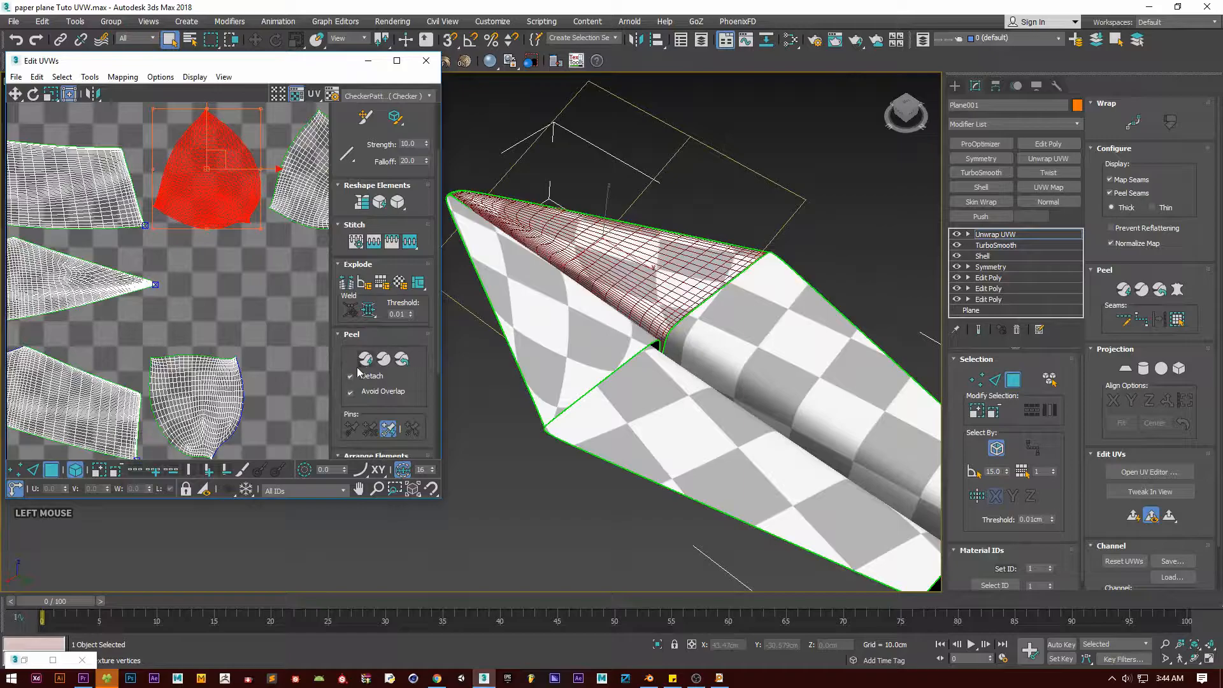
{"action": "scroll", "coordinate": [216, 281], "scroll_direction": "down", "scroll_amount": 4}
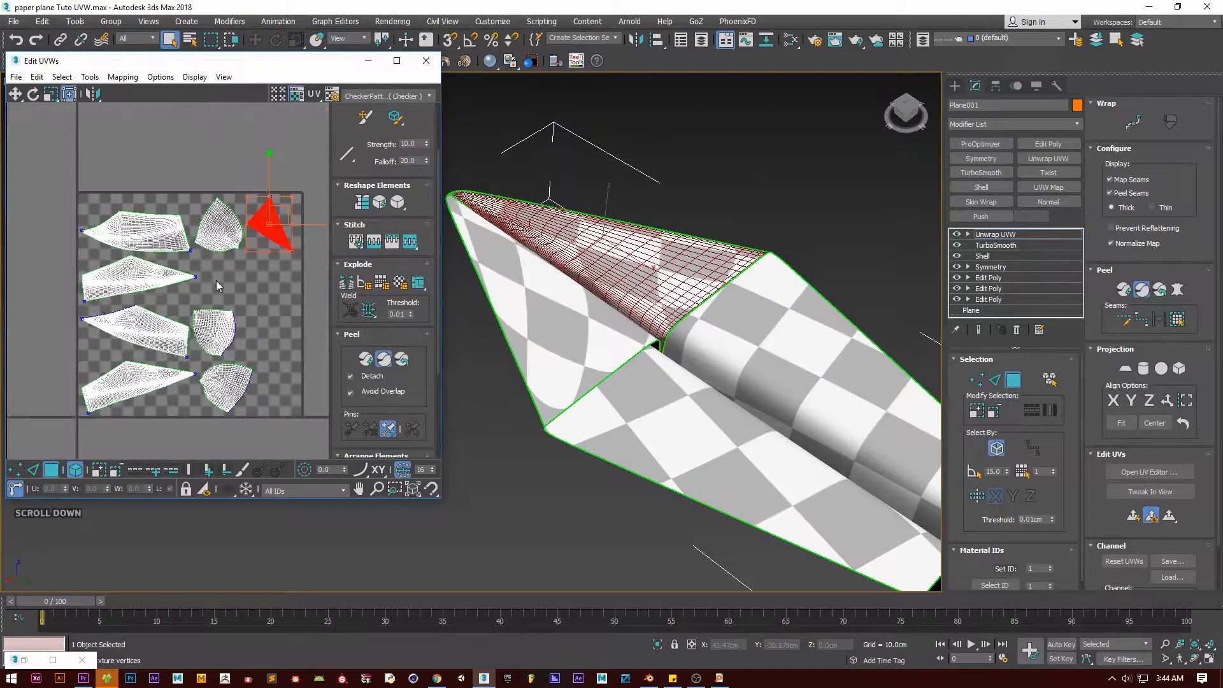
{"action": "scroll", "coordinate": [242, 271], "scroll_direction": "up", "scroll_amount": 4}
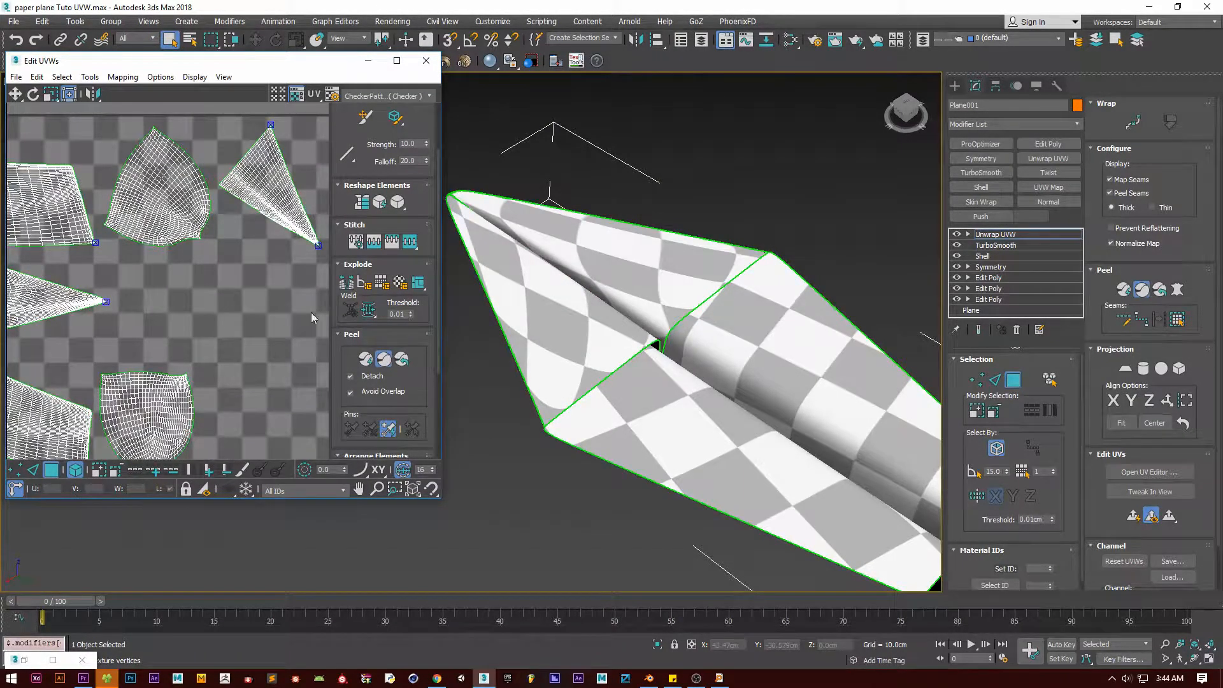
{"action": "left_click", "coordinate": [382, 363]}
{"action": "left_click", "coordinate": [178, 223]}
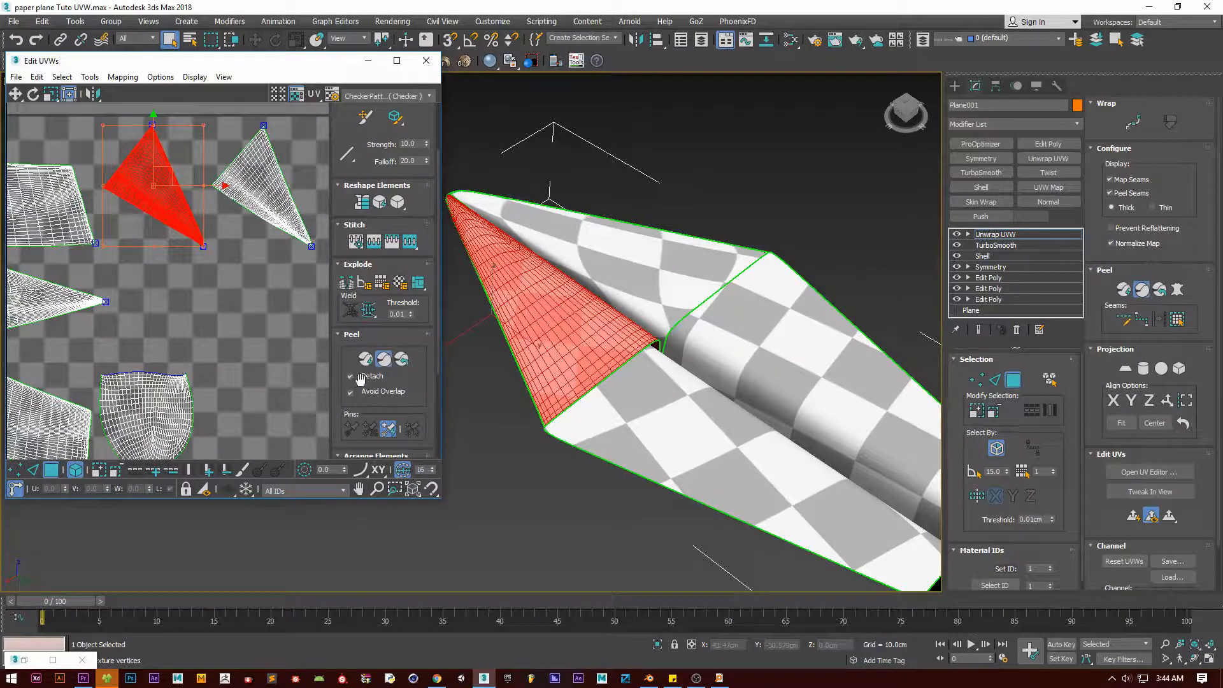
{"action": "left_click", "coordinate": [381, 363]}
Step: Unfold the last two rounded nose shells lower in the checker tile with Peel Mode and deselect them
{"action": "middle_click_drag", "start_coordinate": [250, 344], "coordinate": [276, 191]}
{"action": "left_click", "coordinate": [171, 258]}
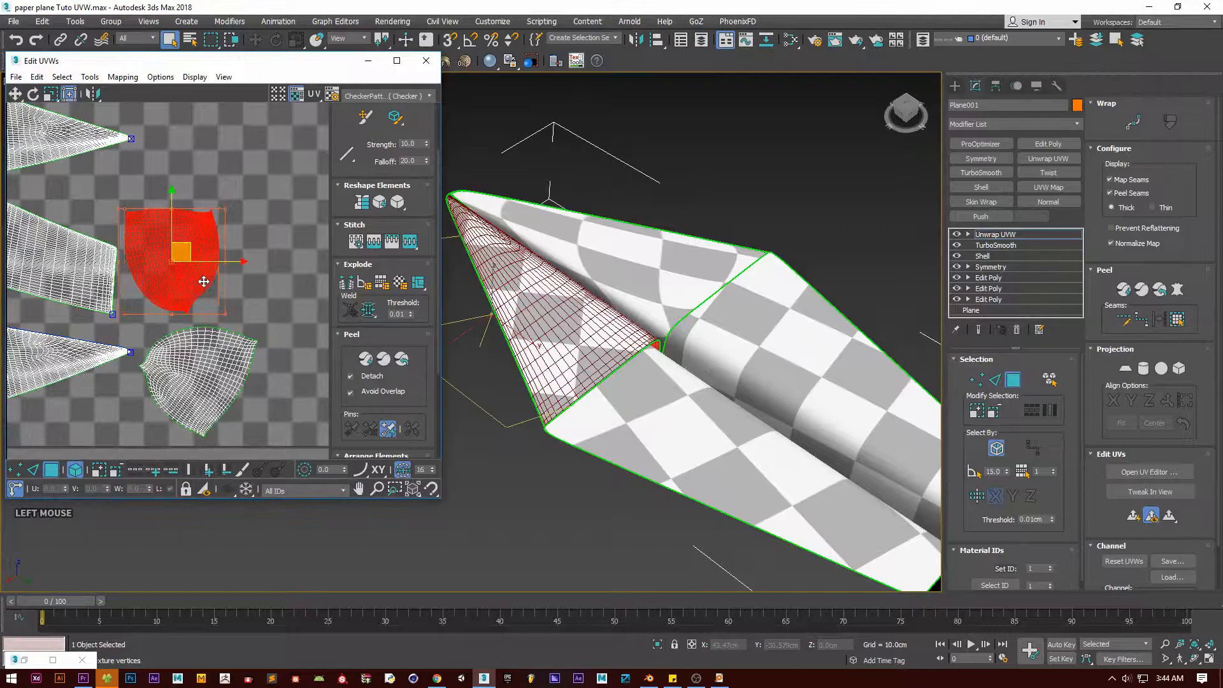
{"action": "left_click", "coordinate": [384, 360]}
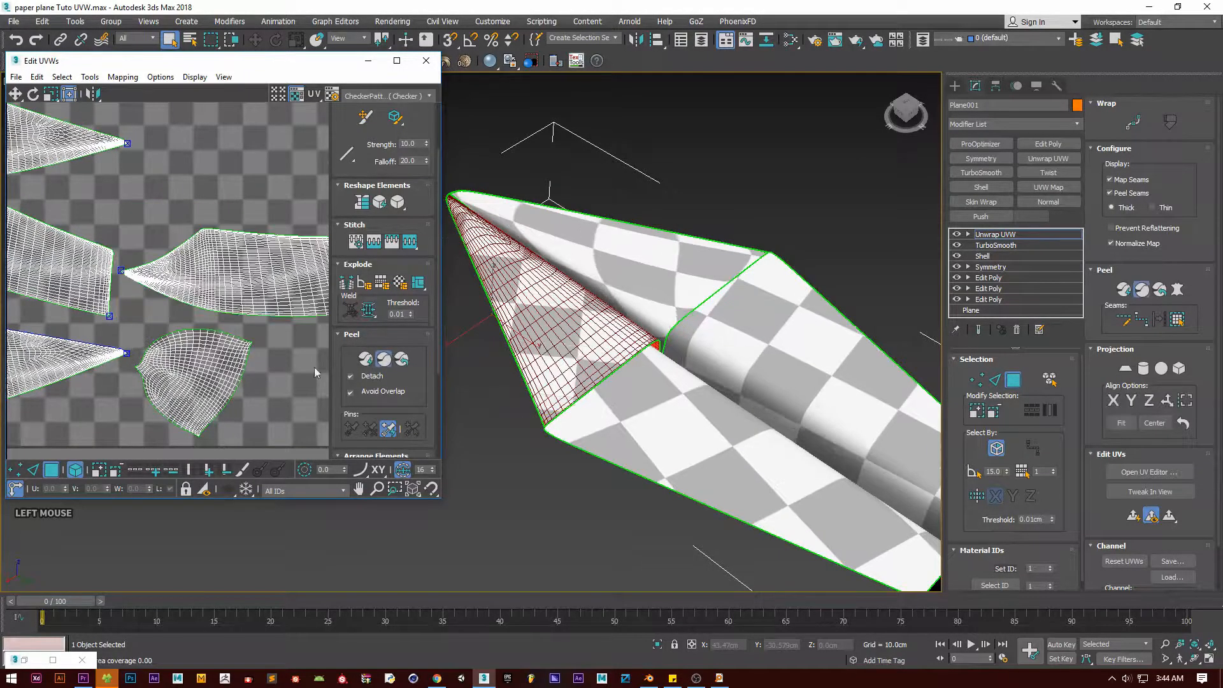
{"action": "scroll", "coordinate": [224, 303], "scroll_direction": "down", "scroll_amount": 4}
{"action": "scroll", "coordinate": [225, 303], "scroll_direction": "down", "scroll_amount": 2}
{"action": "scroll", "coordinate": [380, 344], "scroll_direction": "up", "scroll_amount": 1}
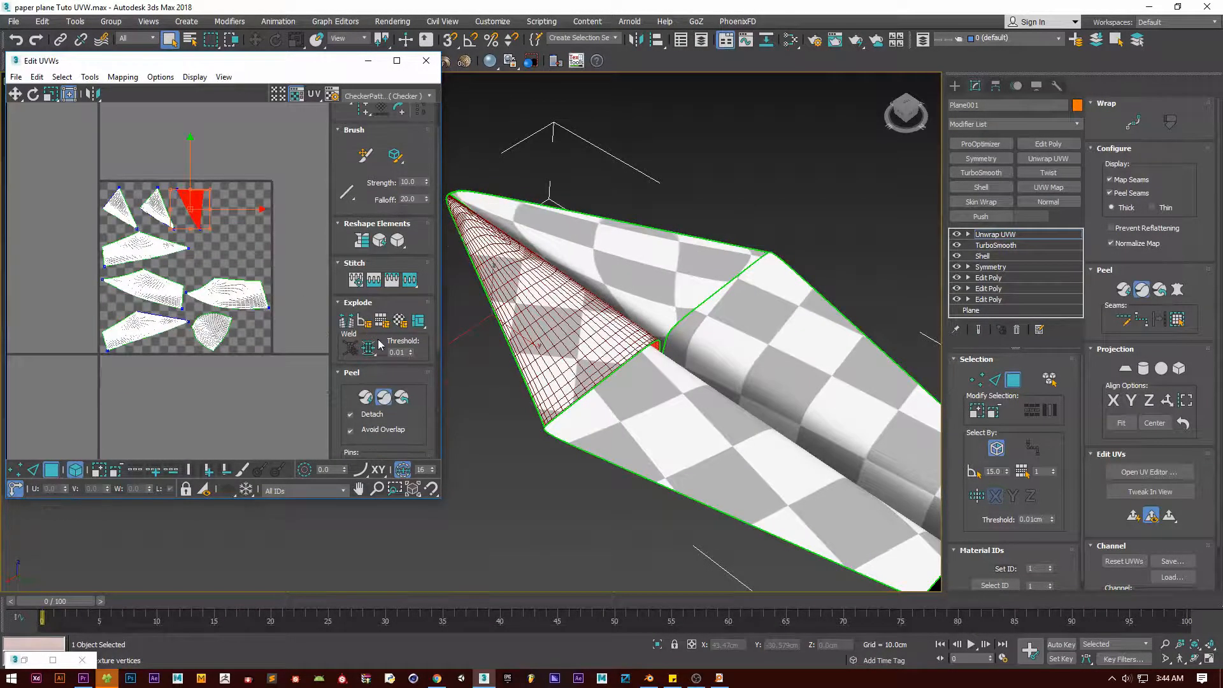
{"action": "scroll", "coordinate": [258, 316], "scroll_direction": "up", "scroll_amount": 2}
{"action": "left_click", "coordinate": [188, 343]}
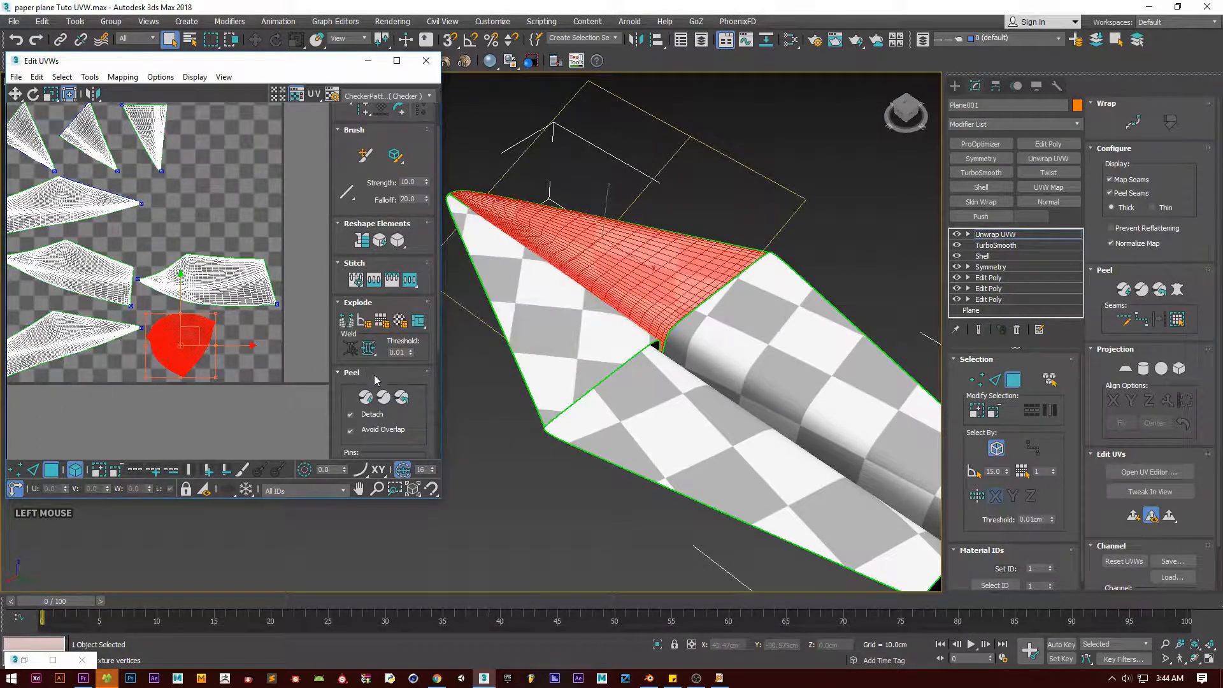
{"action": "left_click", "coordinate": [384, 398]}
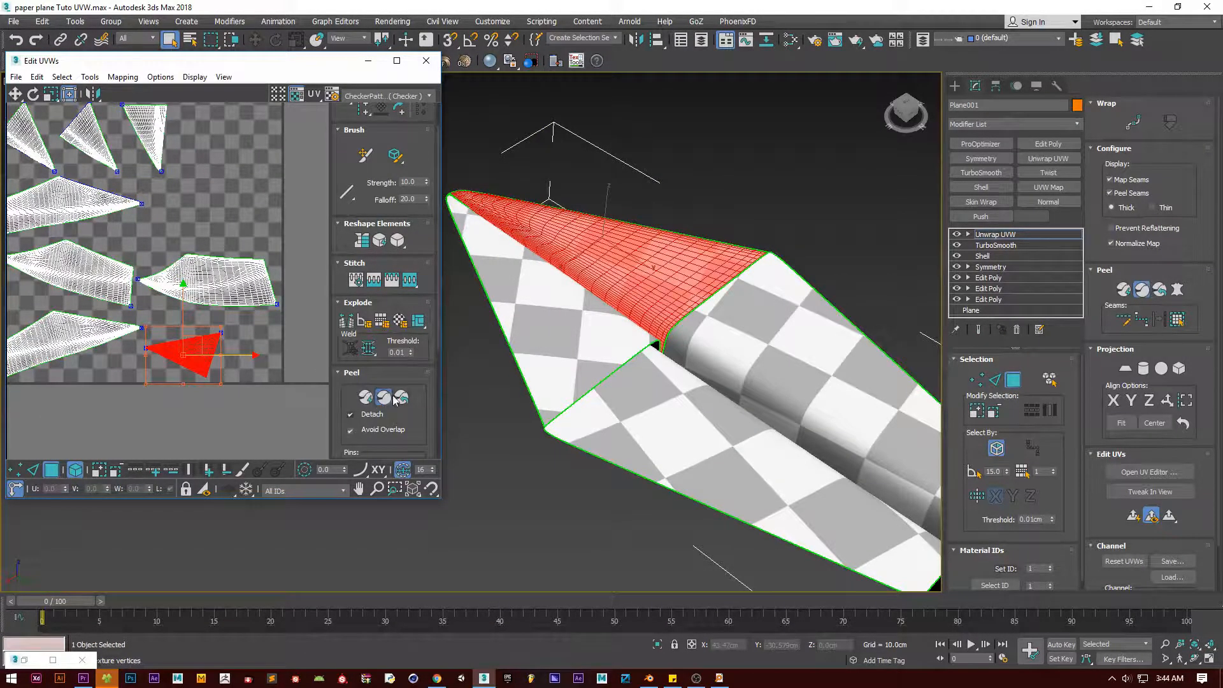
{"action": "left_click", "coordinate": [218, 383]}
Step: Repack all the peeled shells into the checker tile with Pack UVs
{"action": "scroll", "coordinate": [161, 110], "scroll_direction": "up", "scroll_amount": 2}
{"action": "left_click", "coordinate": [89, 78]}
{"action": "left_click", "coordinate": [157, 251]}
{"action": "left_click", "coordinate": [195, 265]}
{"action": "scroll", "coordinate": [637, 357], "scroll_direction": "down", "scroll_amount": 5}
Step: Examine the checker pattern along the nose folds and wings, with and without wireframe edges, against the triangular nose shells
{"action": "middle_click_drag", "start_coordinate": [637, 357], "coordinate": [707, 309], "text": "alt"}
{"action": "scroll", "coordinate": [637, 374], "scroll_direction": "up", "scroll_amount": 8}
{"action": "scroll", "coordinate": [451, 360], "scroll_direction": "down", "scroll_amount": 2}
{"action": "scroll", "coordinate": [704, 311], "scroll_direction": "up", "scroll_amount": 3}
{"action": "key", "text": "F4"}
{"action": "scroll", "coordinate": [147, 325], "scroll_direction": "down", "scroll_amount": 4}
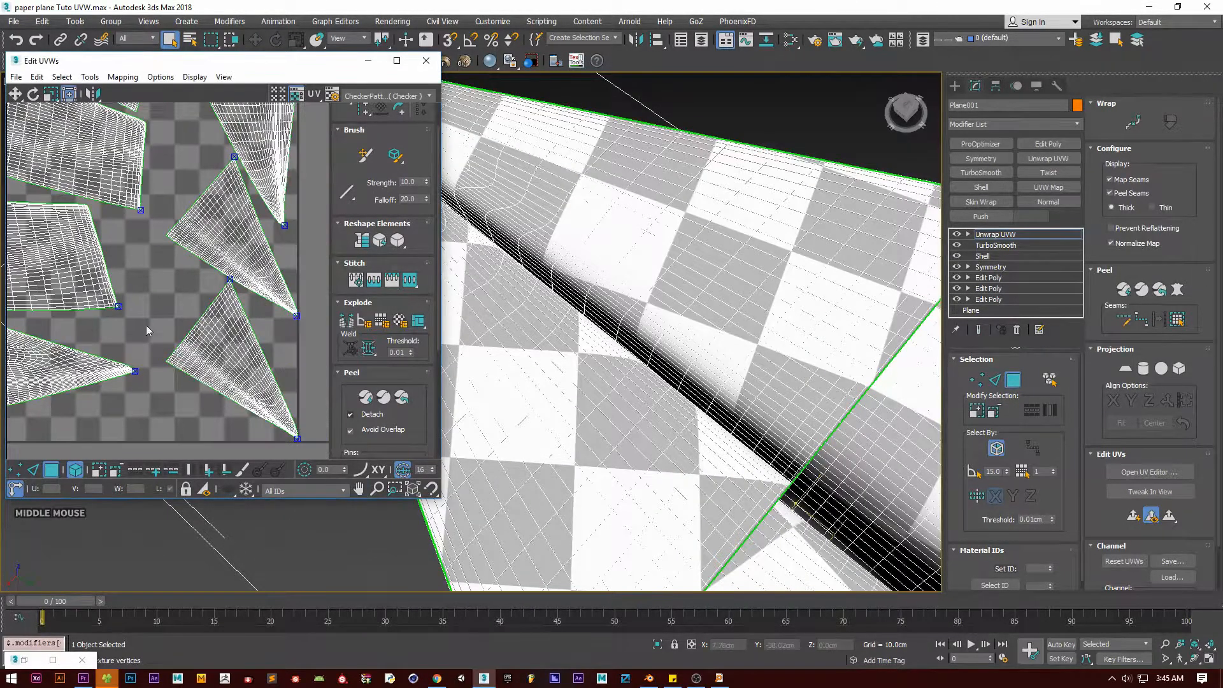
{"action": "scroll", "coordinate": [262, 213], "scroll_direction": "up", "scroll_amount": 5}
{"action": "middle_click_drag", "start_coordinate": [605, 485], "coordinate": [773, 369], "text": "alt"}
{"action": "scroll", "coordinate": [707, 435], "scroll_direction": "down", "scroll_amount": 5, "text": "alt"}
{"action": "scroll", "coordinate": [722, 407], "scroll_direction": "up", "scroll_amount": 3, "text": "alt"}
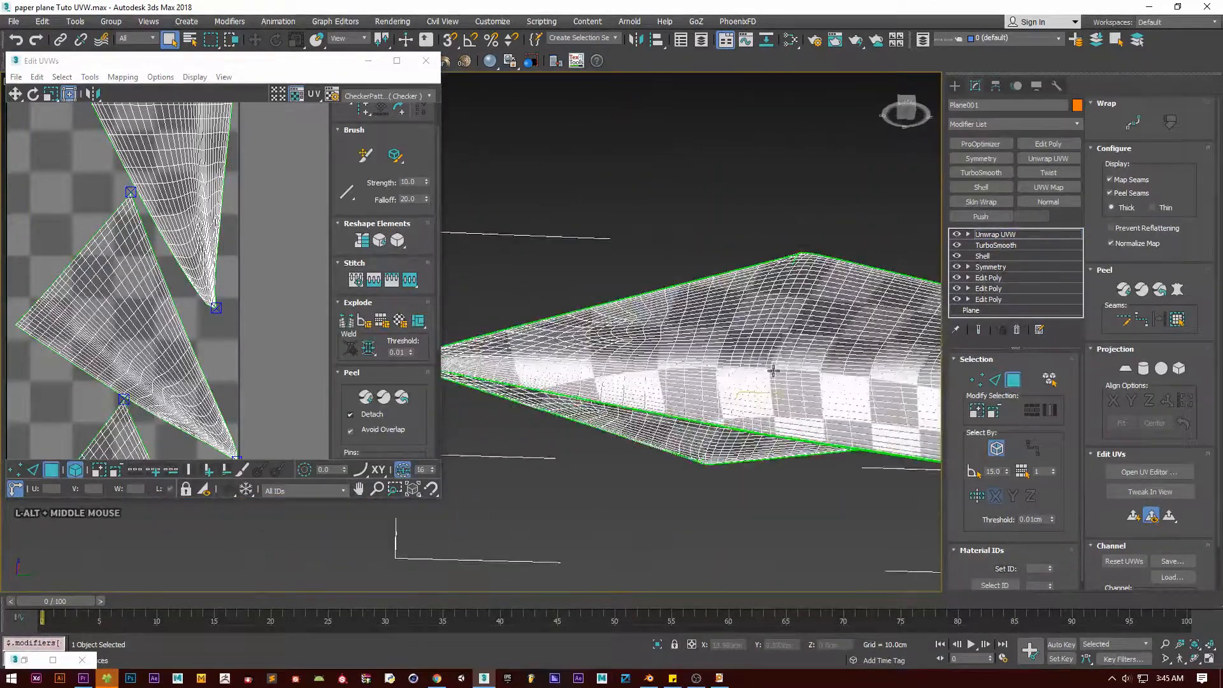
{"action": "scroll", "coordinate": [773, 369], "scroll_direction": "up", "scroll_amount": 5}
{"action": "key", "text": "F4"}
{"action": "scroll", "coordinate": [697, 396], "scroll_direction": "down", "scroll_amount": 5}
{"action": "mouse_move", "coordinate": [152, 339]}
{"action": "middle_mouse_down"}
{"action": "mouse_move", "coordinate": [161, 312]}
{"action": "mouse_move", "coordinate": [166, 328]}
{"action": "middle_mouse_up"}
{"action": "scroll", "coordinate": [161, 312], "scroll_direction": "down", "scroll_amount": 4}
{"action": "scroll", "coordinate": [161, 325], "scroll_direction": "up", "scroll_amount": 5}
{"action": "scroll", "coordinate": [162, 334], "scroll_direction": "up", "scroll_amount": 2}
{"action": "scroll", "coordinate": [133, 395], "scroll_direction": "down", "scroll_amount": 4}
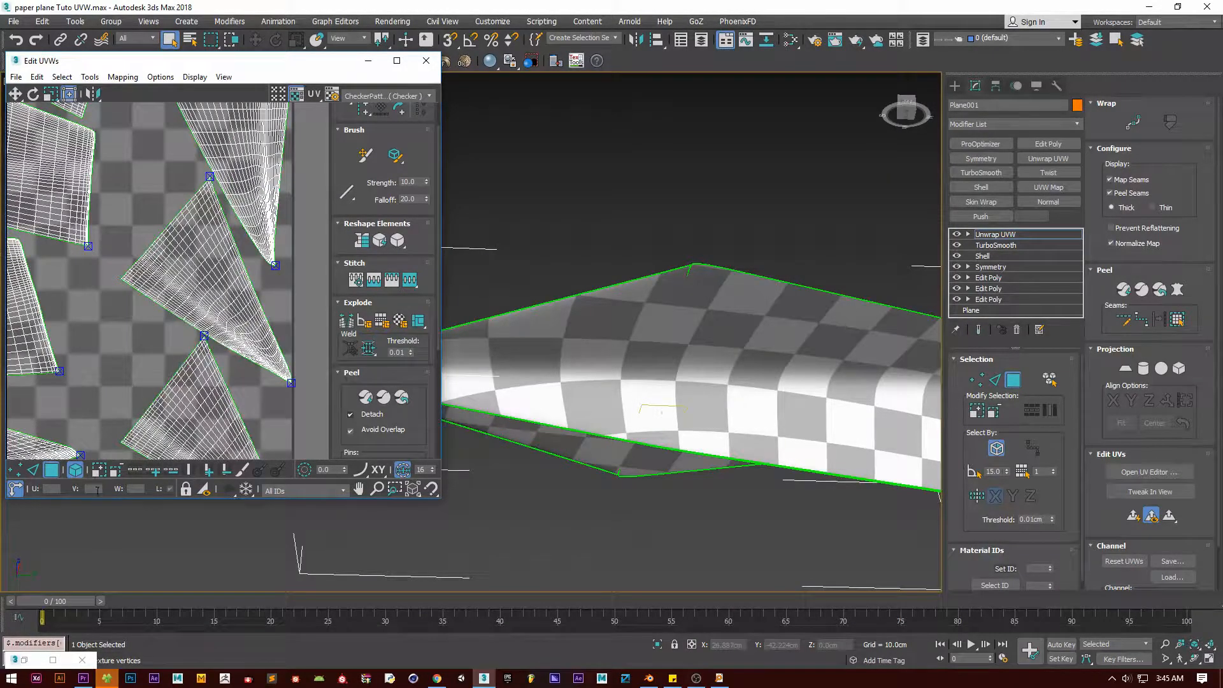
Step: Switch the UV editor to edge selection, move its window clear of the screen edge and open the TexTools toolbox
{"action": "left_click", "coordinate": [35, 471]}
{"action": "scroll", "coordinate": [184, 325], "scroll_direction": "up", "scroll_amount": 3}
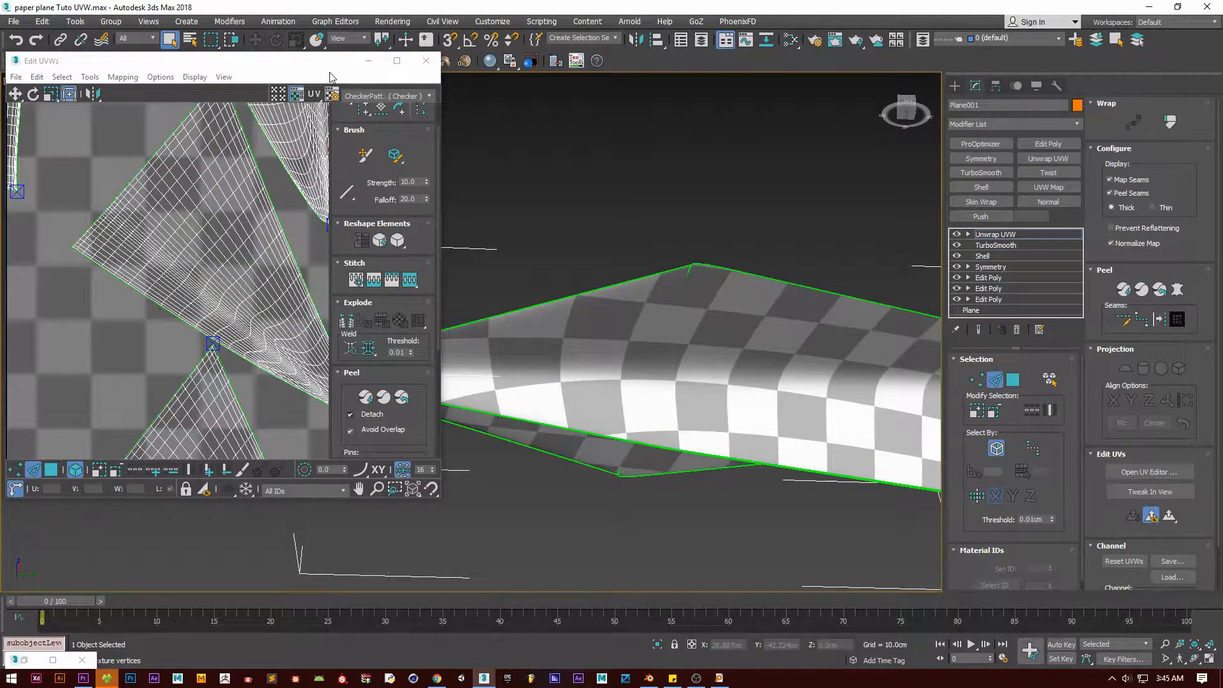
{"action": "left_click_drag", "start_coordinate": [330, 76], "coordinate": [444, 142]}
{"action": "left_click", "coordinate": [572, 63]}
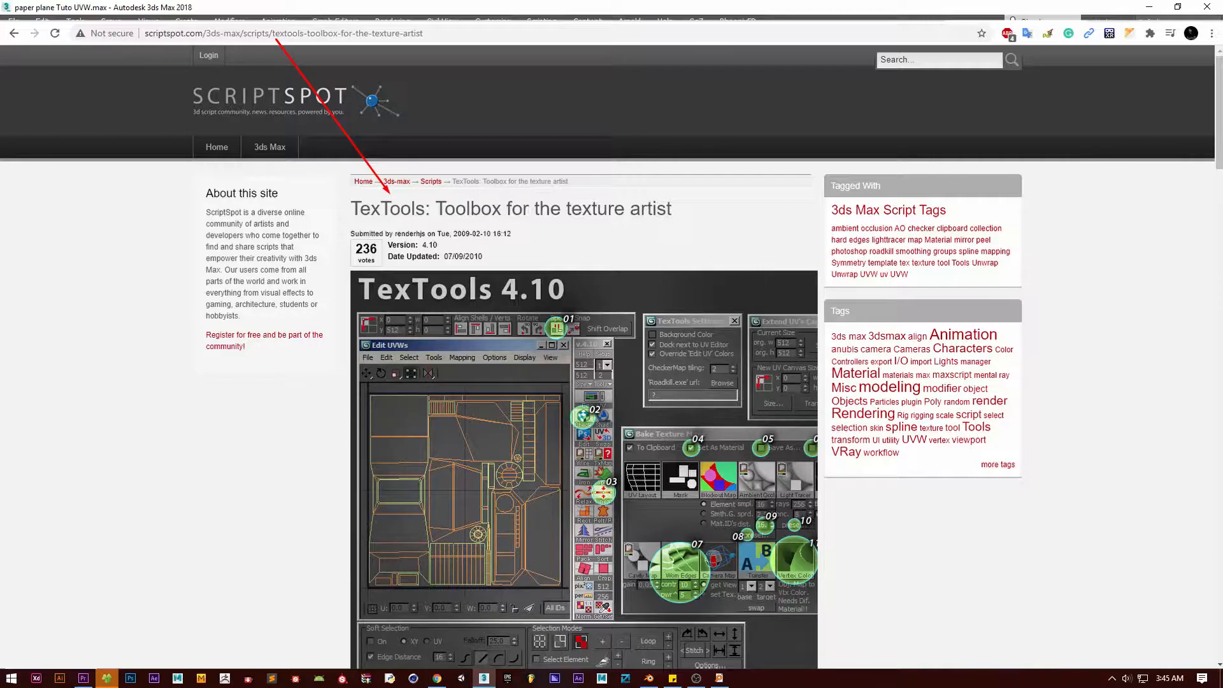
Step: Turn off element selection and select a single edge near the lower border of the triangular nose shell
{"action": "scroll", "coordinate": [333, 344], "scroll_direction": "up", "scroll_amount": 4}
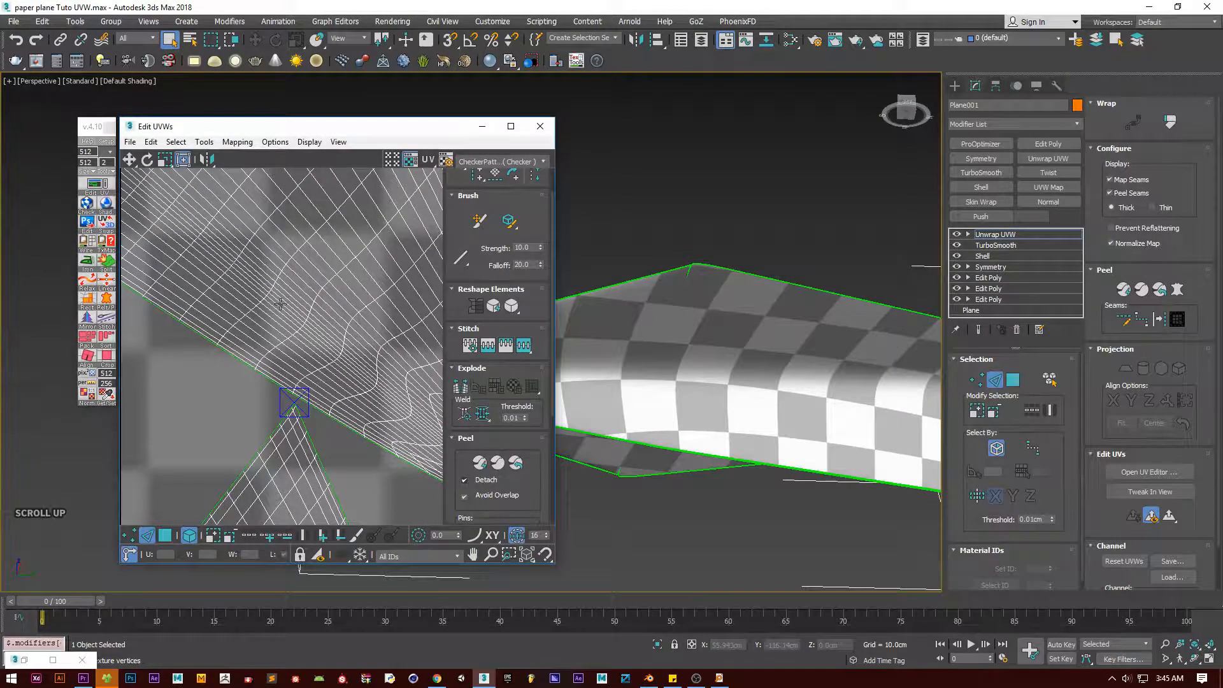
{"action": "left_click", "coordinate": [234, 349]}
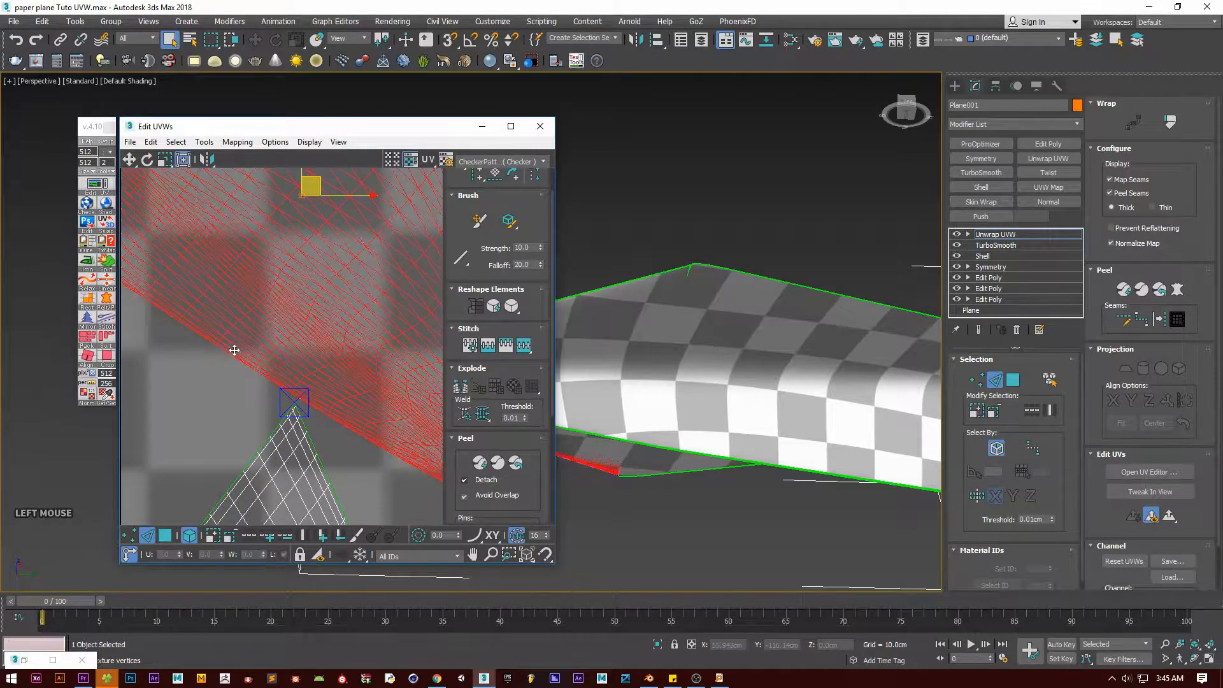
{"action": "left_click", "coordinate": [215, 375]}
{"action": "left_click", "coordinate": [216, 418]}
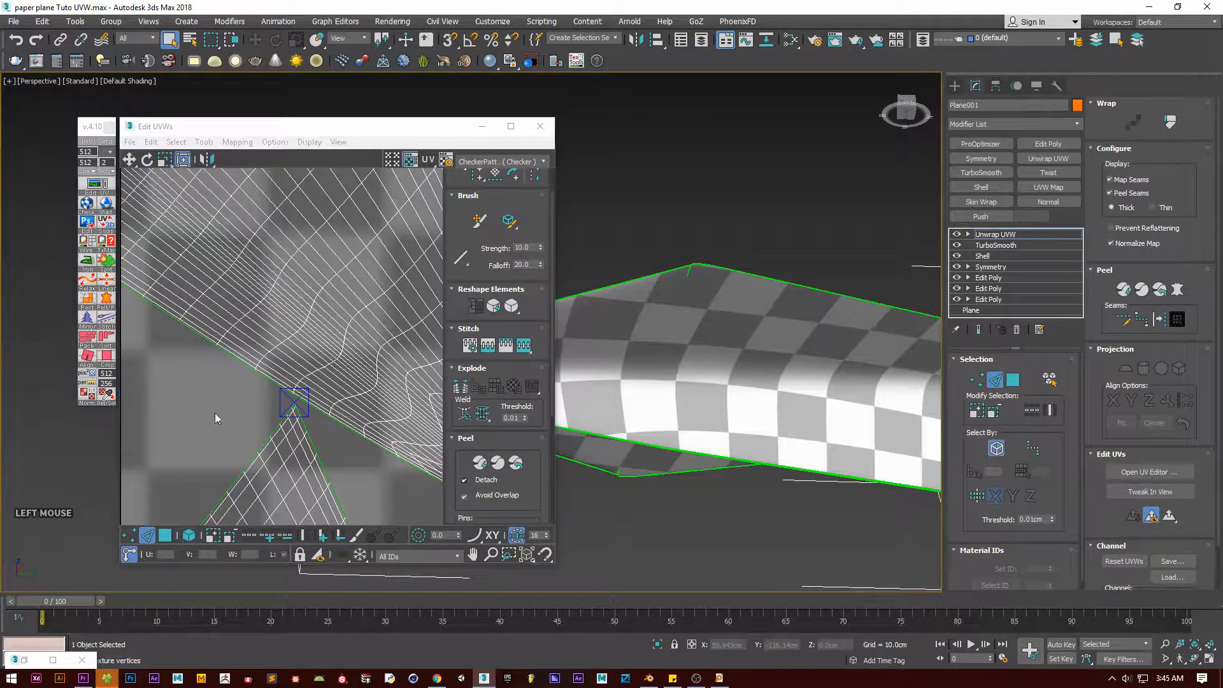
{"action": "left_click", "coordinate": [249, 347]}
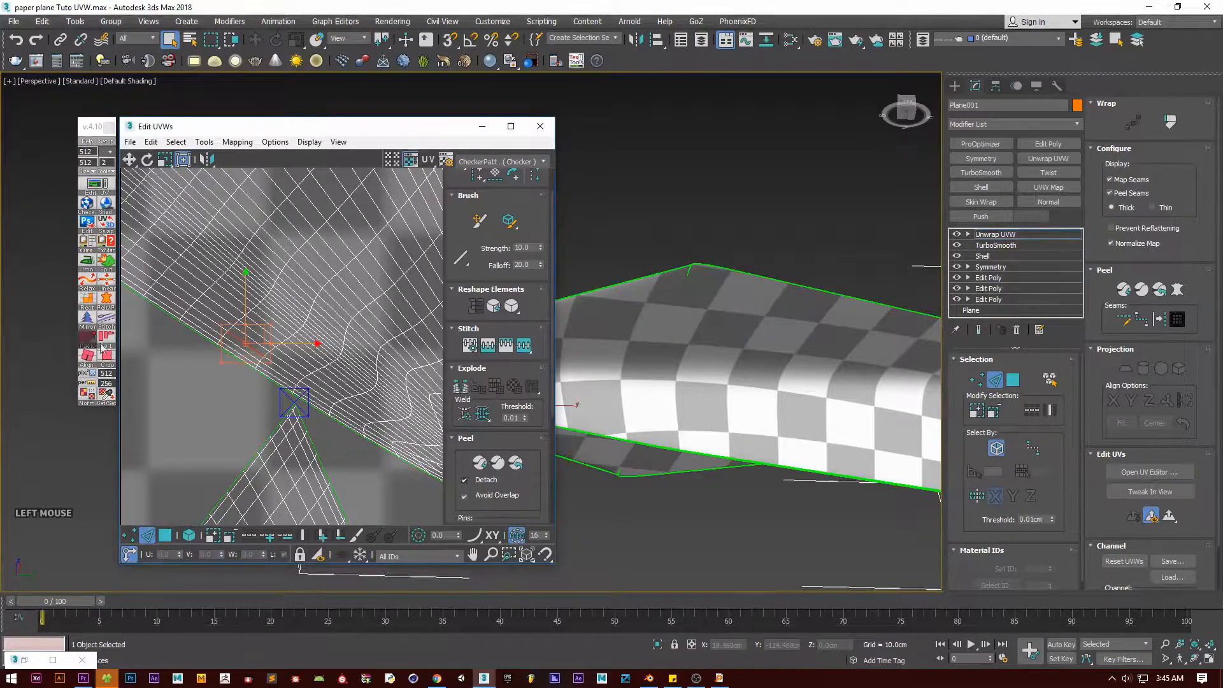
Step: Select a lower border edge of the bottom triangular nose shell and straighten the shell horizontally with TexTools Align
{"action": "scroll", "coordinate": [305, 366], "scroll_direction": "down", "scroll_amount": 4}
{"action": "scroll", "coordinate": [305, 366], "scroll_direction": "down", "scroll_amount": 2}
{"action": "middle_click_drag", "start_coordinate": [714, 357], "coordinate": [592, 382], "text": "alt"}
{"action": "scroll", "coordinate": [299, 342], "scroll_direction": "down", "scroll_amount": 3}
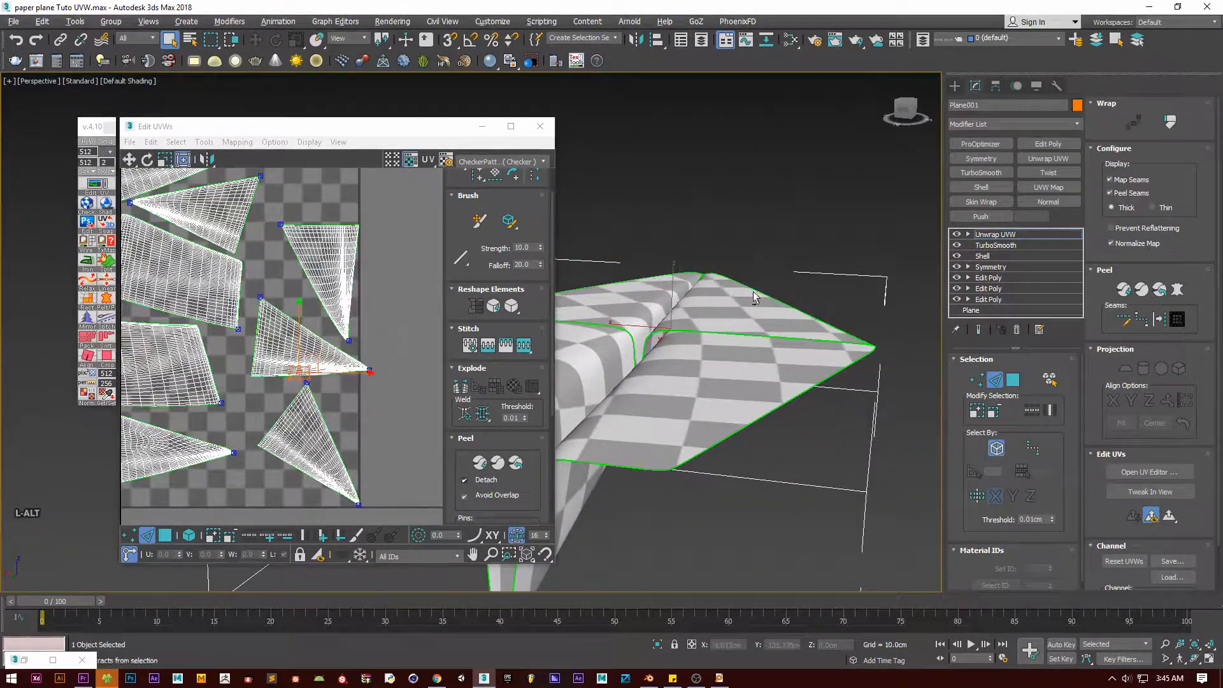
{"action": "scroll", "coordinate": [668, 334], "scroll_direction": "up", "scroll_amount": 5}
{"action": "key", "text": "F4"}
{"action": "left_click", "coordinate": [664, 332]}
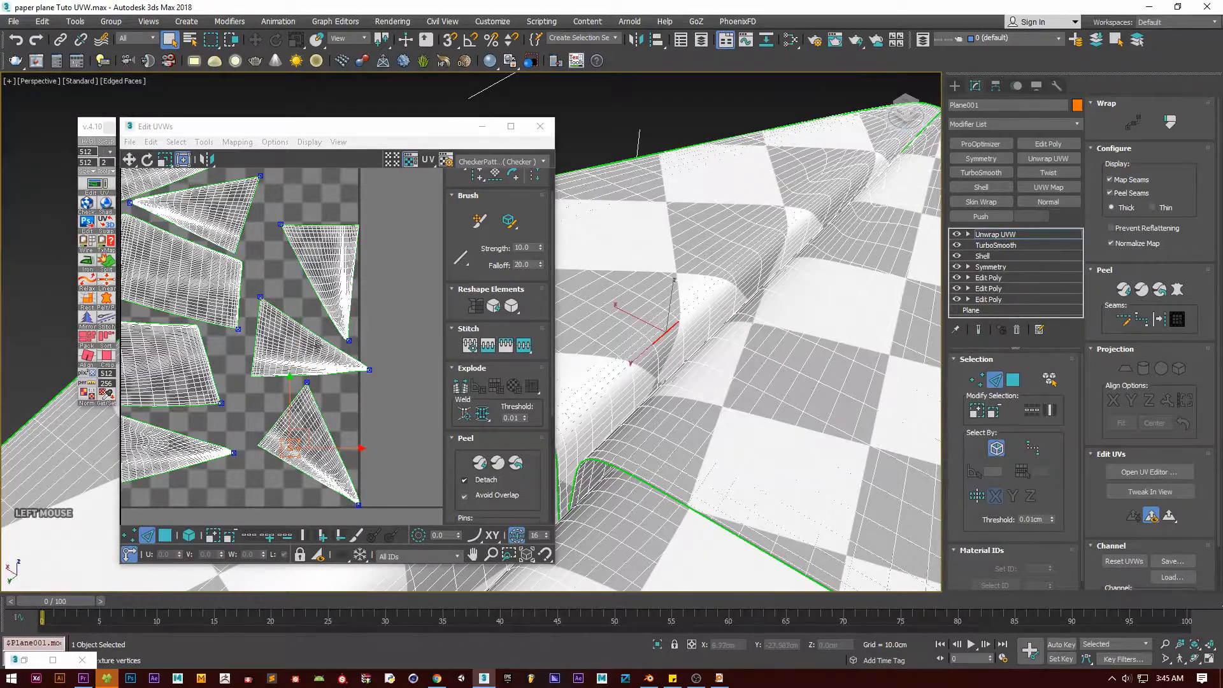
{"action": "scroll", "coordinate": [237, 424], "scroll_direction": "up", "scroll_amount": 6}
{"action": "left_click", "coordinate": [199, 358]}
{"action": "left_click", "coordinate": [90, 358]}
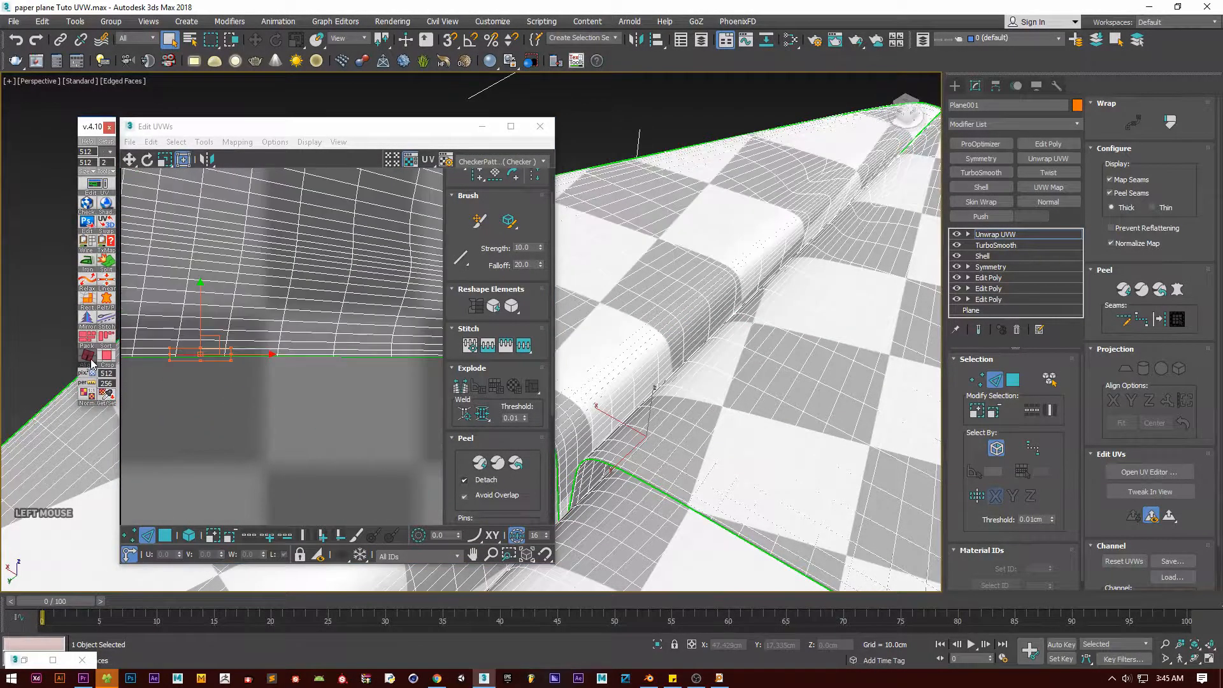
Step: Align the triangular nose shell between the upper wing shells horizontally to one edge of its long fold border
{"action": "scroll", "coordinate": [631, 368], "scroll_direction": "down", "scroll_amount": 5}
{"action": "middle_click_drag", "start_coordinate": [706, 369], "coordinate": [758, 361]}
{"action": "scroll", "coordinate": [350, 388], "scroll_direction": "down", "scroll_amount": 8}
{"action": "middle_click_drag", "start_coordinate": [268, 357], "coordinate": [349, 376]}
{"action": "scroll", "coordinate": [263, 414], "scroll_direction": "up", "scroll_amount": 3}
{"action": "scroll", "coordinate": [263, 414], "scroll_direction": "down", "scroll_amount": 3}
{"action": "middle_click_drag", "start_coordinate": [263, 414], "coordinate": [334, 463]}
{"action": "middle_click_drag", "start_coordinate": [707, 386], "coordinate": [813, 370]}
{"action": "scroll", "coordinate": [814, 370], "scroll_direction": "up", "scroll_amount": 3}
{"action": "scroll", "coordinate": [822, 355], "scroll_direction": "up", "scroll_amount": 4}
{"action": "key", "text": "F4"}
{"action": "mouse_move", "coordinate": [773, 358]}
{"action": "middle_mouse_down"}
{"action": "mouse_move", "coordinate": [773, 412]}
{"action": "mouse_move", "coordinate": [771, 390]}
{"action": "middle_mouse_up"}
{"action": "scroll", "coordinate": [773, 417], "scroll_direction": "down", "scroll_amount": 4}
{"action": "scroll", "coordinate": [751, 394], "scroll_direction": "up", "scroll_amount": 3}
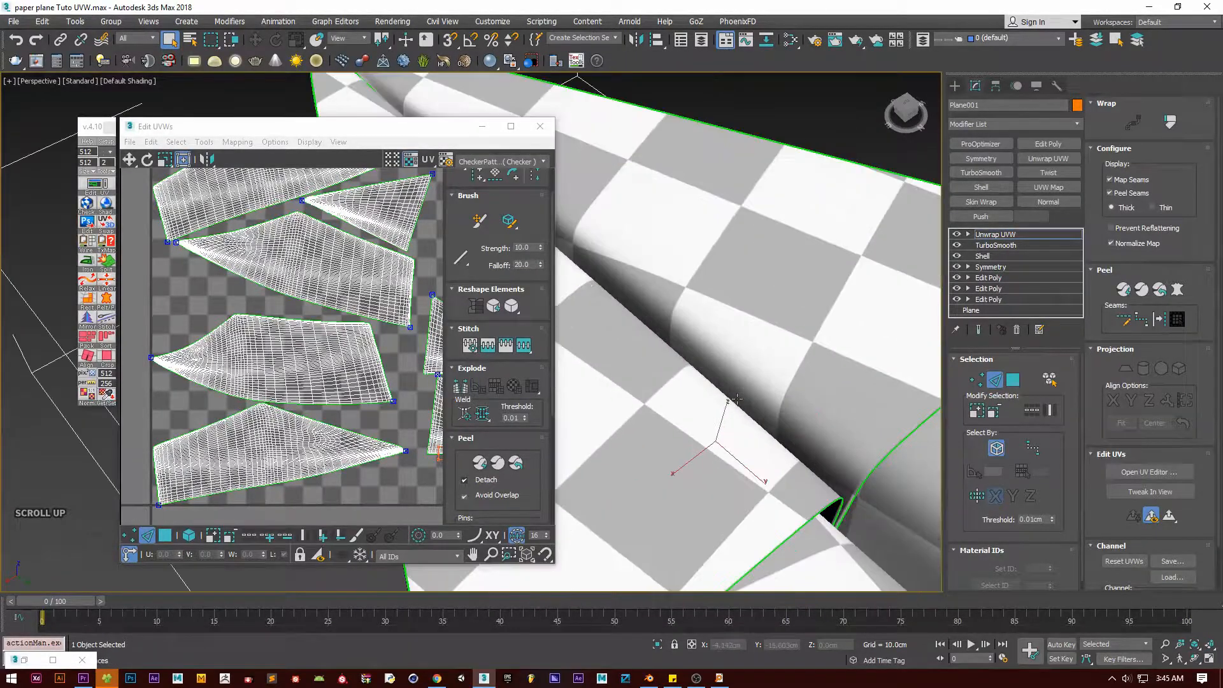
{"action": "middle_click_drag", "start_coordinate": [672, 315], "coordinate": [736, 350]}
{"action": "scroll", "coordinate": [662, 274], "scroll_direction": "up", "scroll_amount": 3}
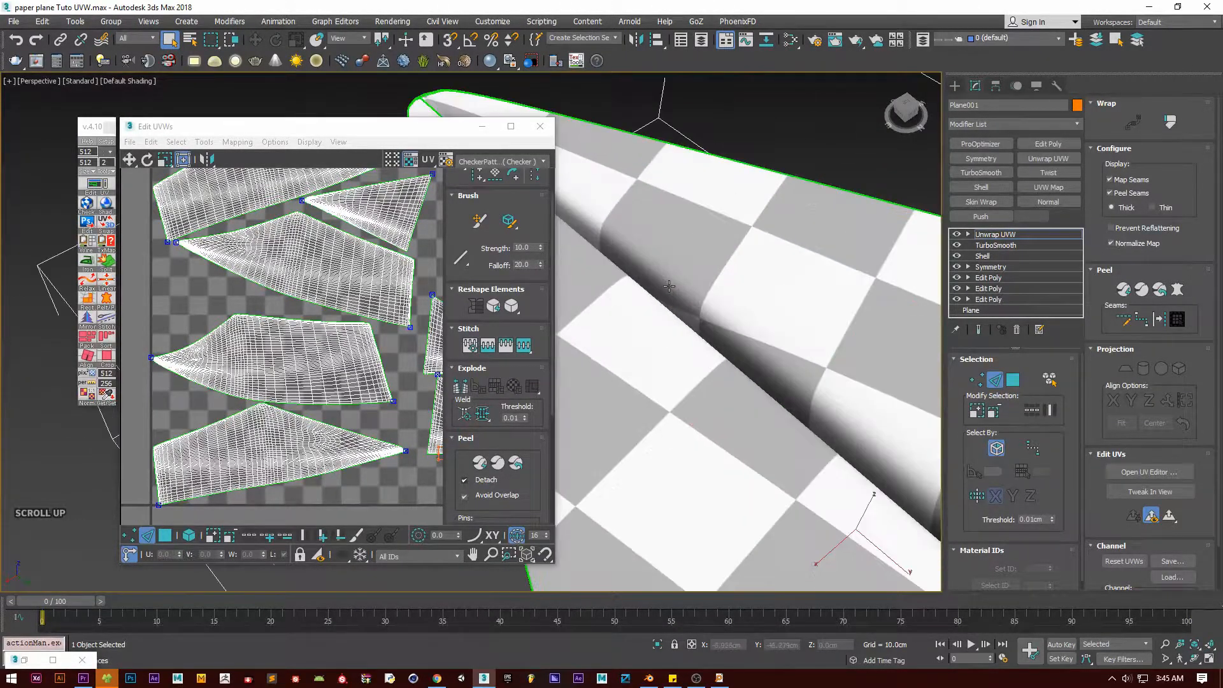
{"action": "scroll", "coordinate": [295, 318], "scroll_direction": "up", "scroll_amount": 8}
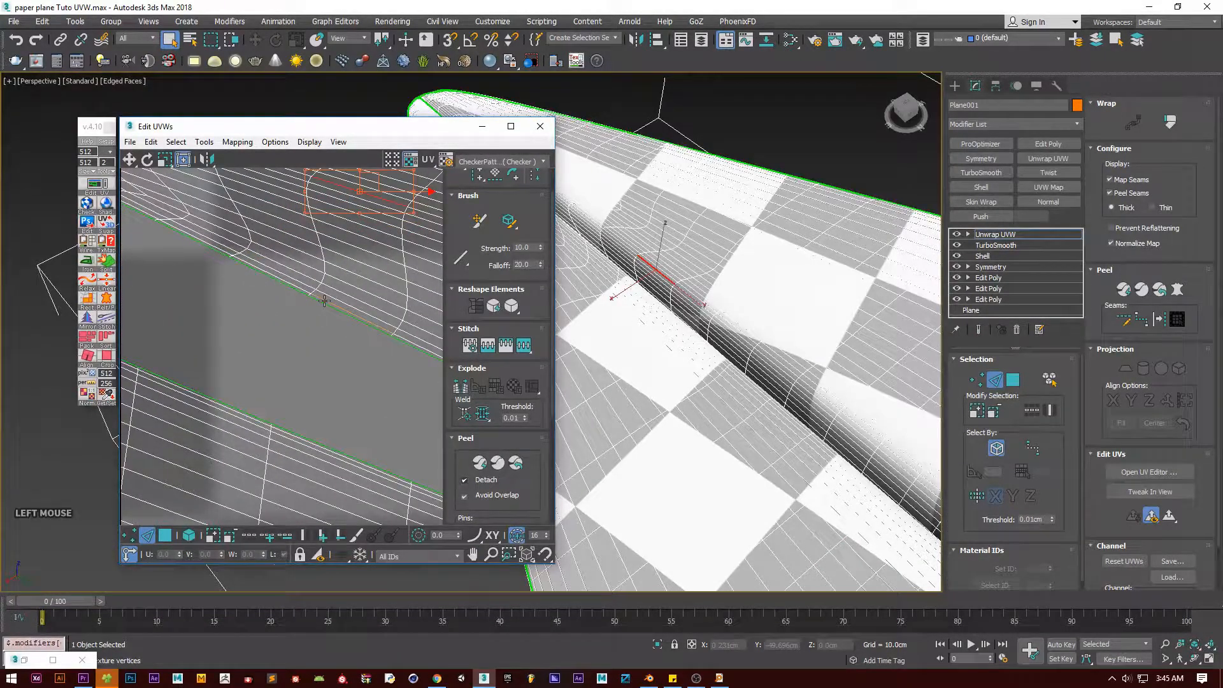
{"action": "left_click", "coordinate": [92, 358]}
Step: Select a lower border edge of the topmost large shell and align that shell horizontally to it
{"action": "scroll", "coordinate": [748, 346], "scroll_direction": "down", "scroll_amount": 5}
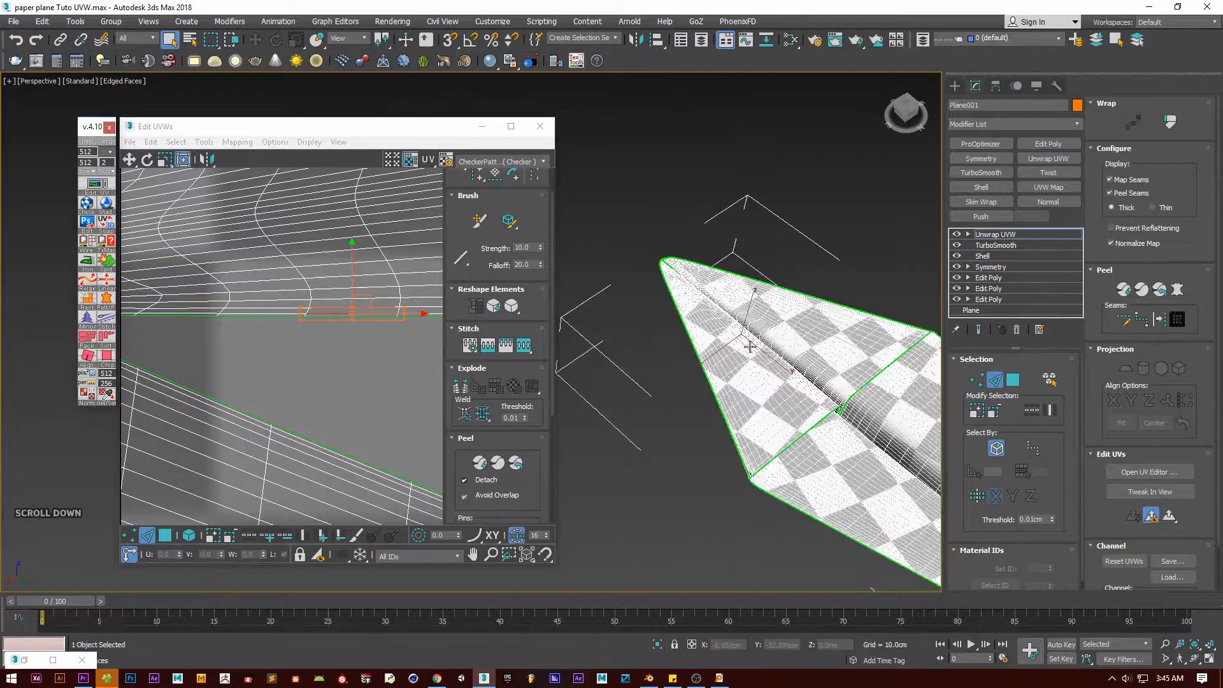
{"action": "scroll", "coordinate": [748, 347], "scroll_direction": "up", "scroll_amount": 4}
{"action": "key", "text": "F4"}
{"action": "scroll", "coordinate": [824, 391], "scroll_direction": "down", "scroll_amount": 2}
{"action": "mouse_move", "coordinate": [901, 412]}
{"action": "middle_mouse_down"}
{"action": "mouse_move", "coordinate": [824, 390]}
{"action": "mouse_move", "coordinate": [739, 415]}
{"action": "mouse_move", "coordinate": [786, 445]}
{"action": "mouse_move", "coordinate": [812, 353]}
{"action": "middle_mouse_up"}
{"action": "scroll", "coordinate": [286, 355], "scroll_direction": "down", "scroll_amount": 6}
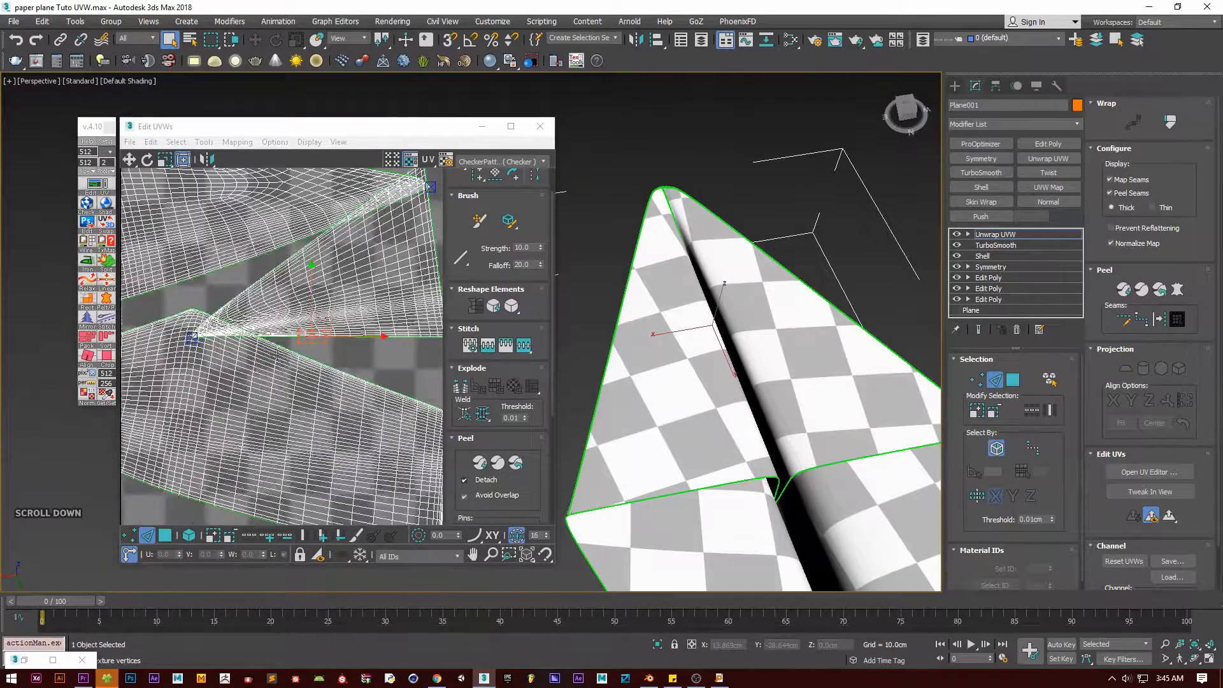
{"action": "middle_click_drag", "start_coordinate": [322, 410], "coordinate": [307, 382]}
{"action": "scroll", "coordinate": [306, 383], "scroll_direction": "up", "scroll_amount": 4}
{"action": "scroll", "coordinate": [773, 446], "scroll_direction": "down", "scroll_amount": 5}
{"action": "middle_click_drag", "start_coordinate": [772, 446], "coordinate": [789, 338]}
{"action": "middle_click_drag", "start_coordinate": [759, 387], "coordinate": [834, 338], "text": "alt"}
{"action": "scroll", "coordinate": [255, 395], "scroll_direction": "up", "scroll_amount": 6}
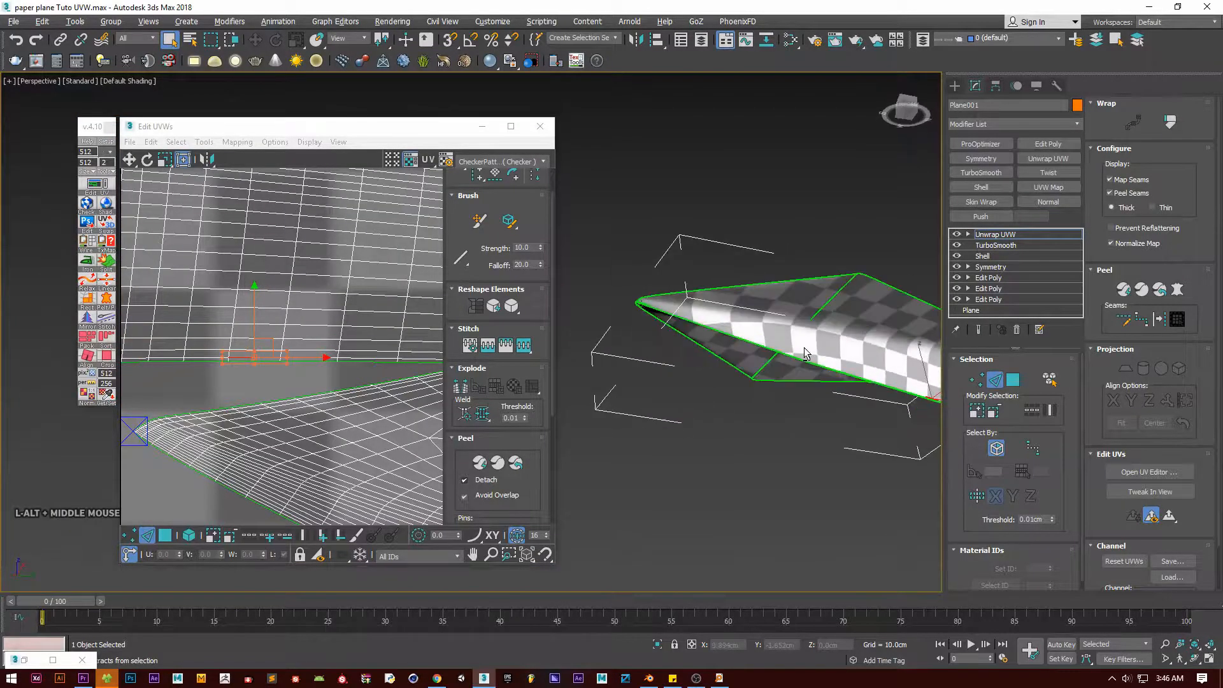
Step: Align the third large shell horizontally to an edge on its lower border with TexTools
{"action": "middle_click_drag", "start_coordinate": [804, 347], "coordinate": [796, 389], "text": "alt"}
{"action": "middle_click_drag", "start_coordinate": [299, 398], "coordinate": [232, 360]}
{"action": "scroll", "coordinate": [267, 361], "scroll_direction": "down", "scroll_amount": 7}
{"action": "middle_click_drag", "start_coordinate": [332, 419], "coordinate": [312, 360]}
{"action": "scroll", "coordinate": [312, 358], "scroll_direction": "up", "scroll_amount": 4}
{"action": "middle_click_drag", "start_coordinate": [674, 386], "coordinate": [1016, 465], "text": "alt"}
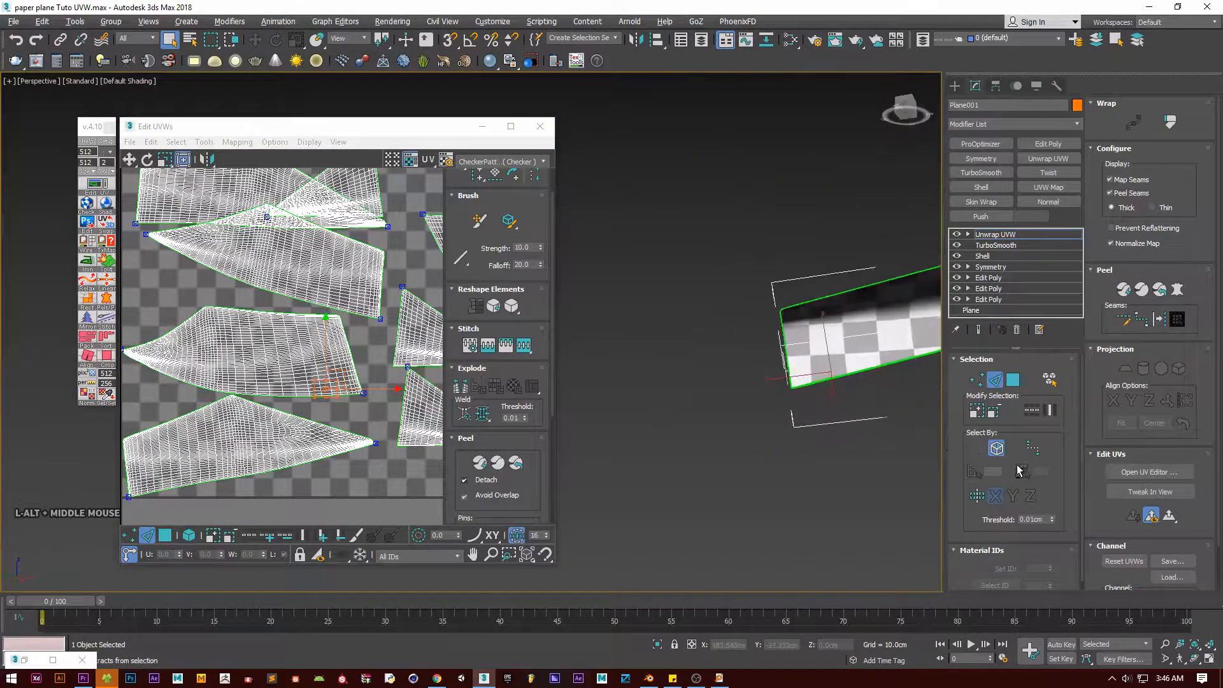
{"action": "scroll", "coordinate": [304, 413], "scroll_direction": "up", "scroll_amount": 8}
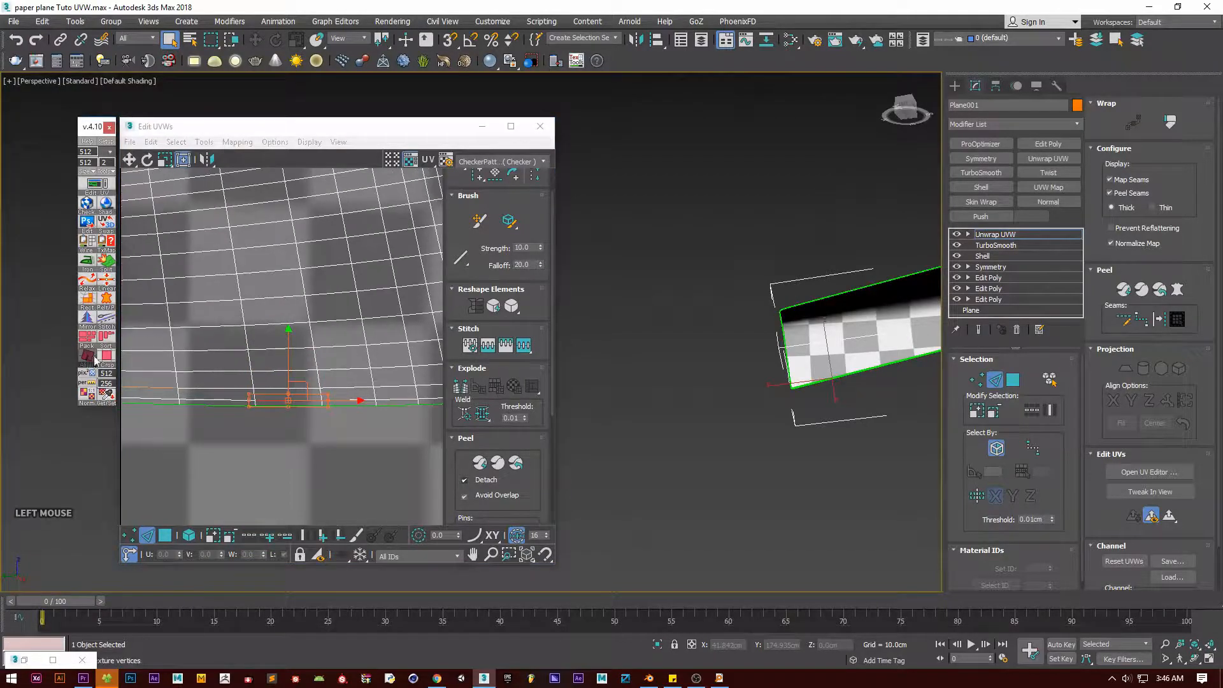
Step: Straighten the bottommost large shell by aligning it horizontally to an edge of its slanted lower border
{"action": "scroll", "coordinate": [357, 445], "scroll_direction": "down", "scroll_amount": 8}
{"action": "middle_click_drag", "start_coordinate": [348, 444], "coordinate": [306, 402]}
{"action": "scroll", "coordinate": [301, 401], "scroll_direction": "up", "scroll_amount": 2}
{"action": "middle_click_drag", "start_coordinate": [884, 364], "coordinate": [851, 435]}
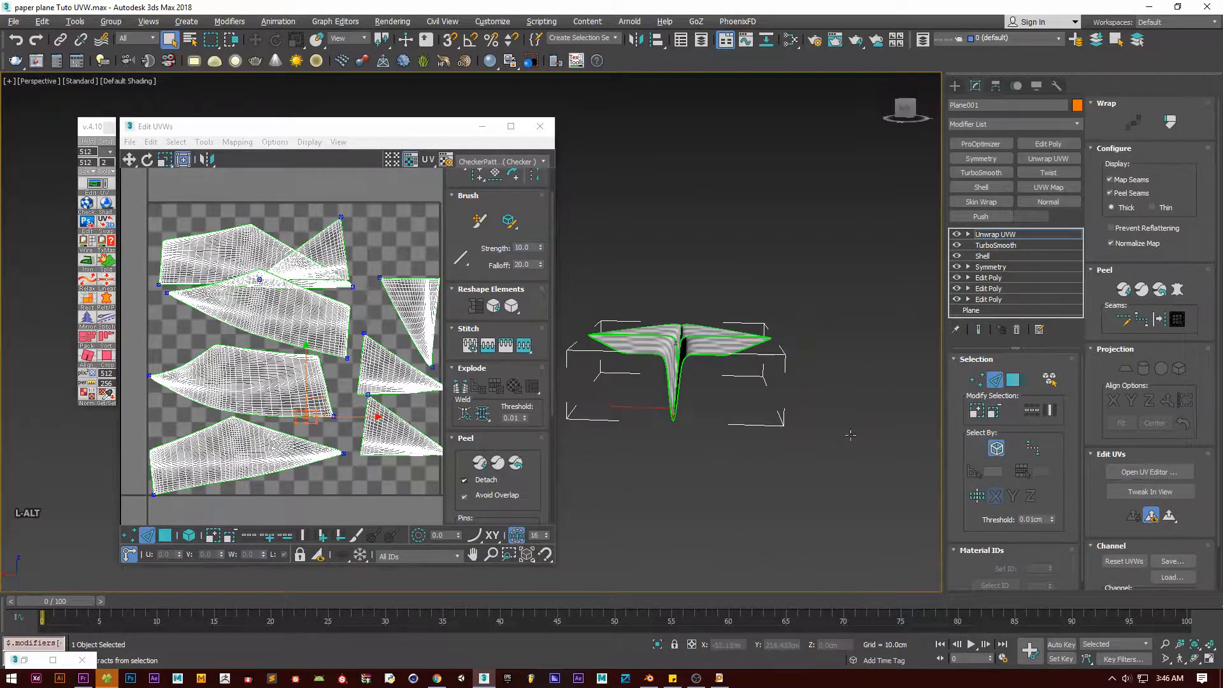
{"action": "scroll", "coordinate": [237, 460], "scroll_direction": "up", "scroll_amount": 3}
{"action": "middle_click_drag", "start_coordinate": [233, 514], "coordinate": [229, 470]}
{"action": "scroll", "coordinate": [229, 469], "scroll_direction": "up", "scroll_amount": 5}
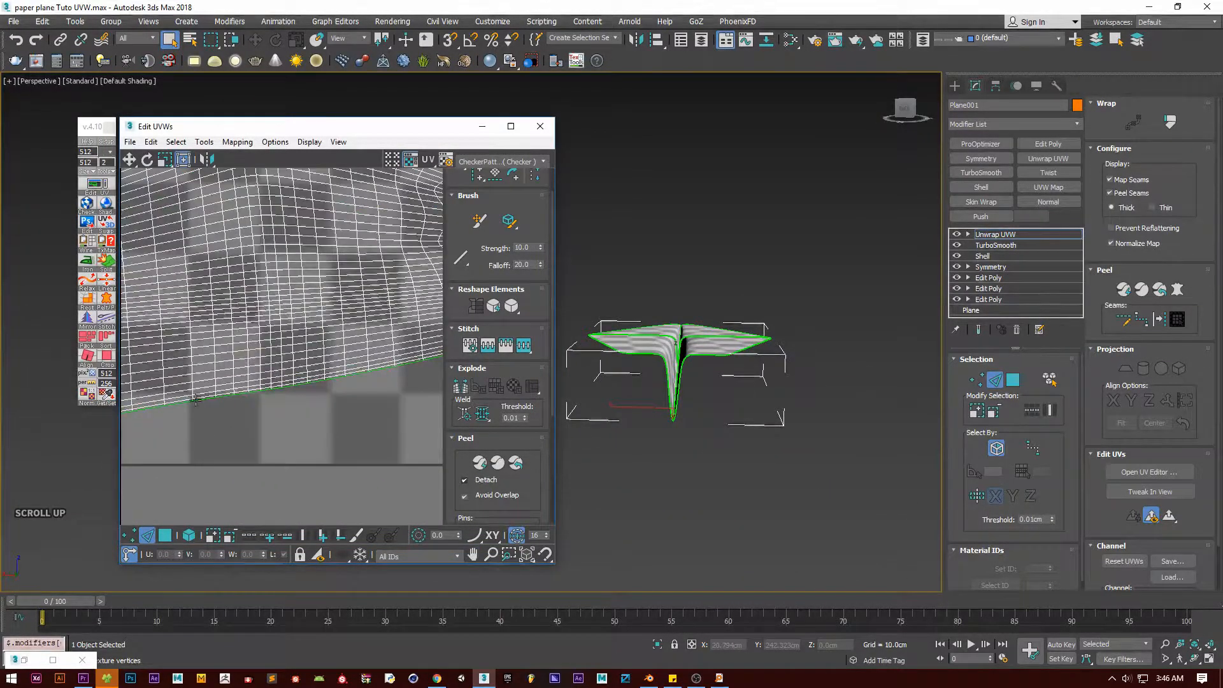
{"action": "middle_click_drag", "start_coordinate": [217, 411], "coordinate": [265, 348]}
{"action": "scroll", "coordinate": [235, 361], "scroll_direction": "up", "scroll_amount": 3}
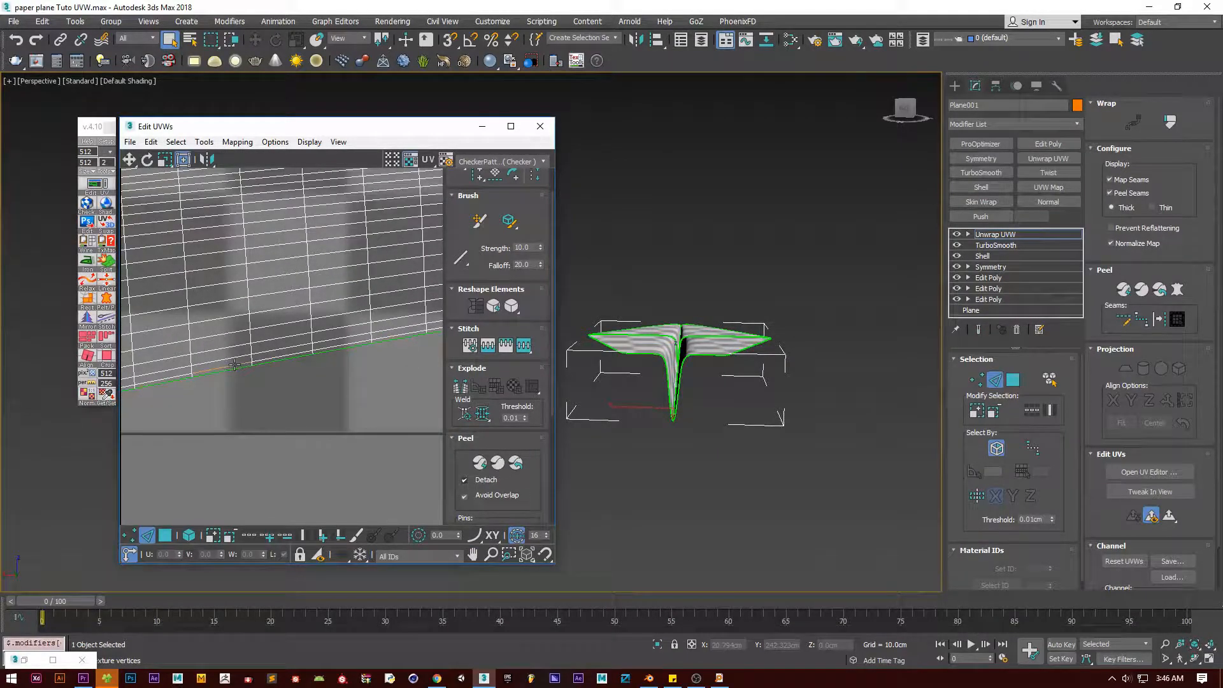
{"action": "scroll", "coordinate": [301, 412], "scroll_direction": "down", "scroll_amount": 2}
{"action": "middle_click_drag", "start_coordinate": [701, 484], "coordinate": [701, 357], "text": "alt"}
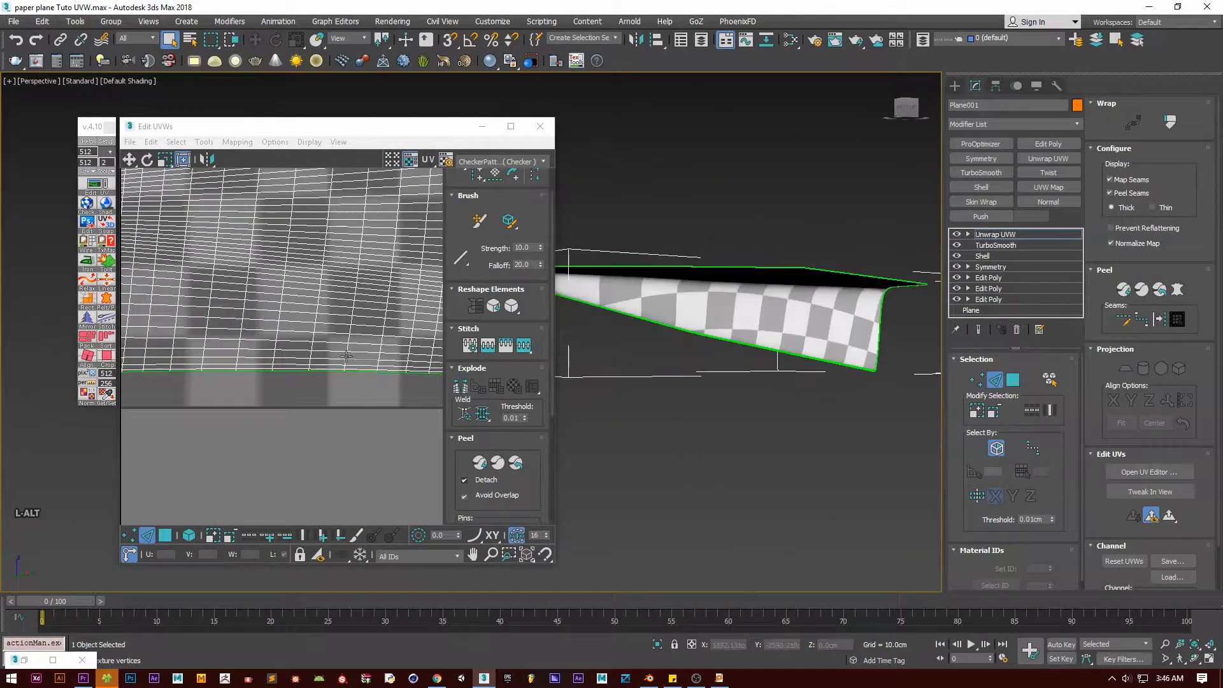
Step: Align the uppermost triangular nose shell vertically to an edge on its outer border beside the tile boundary
{"action": "scroll", "coordinate": [301, 329], "scroll_direction": "down", "scroll_amount": 6}
{"action": "scroll", "coordinate": [379, 257], "scroll_direction": "up", "scroll_amount": 1}
{"action": "middle_click_drag", "start_coordinate": [346, 185], "coordinate": [293, 243]}
{"action": "scroll", "coordinate": [292, 243], "scroll_direction": "up", "scroll_amount": 4}
{"action": "scroll", "coordinate": [394, 330], "scroll_direction": "down", "scroll_amount": 2}
{"action": "middle_click_drag", "start_coordinate": [439, 363], "coordinate": [349, 312]}
{"action": "scroll", "coordinate": [253, 341], "scroll_direction": "up", "scroll_amount": 3}
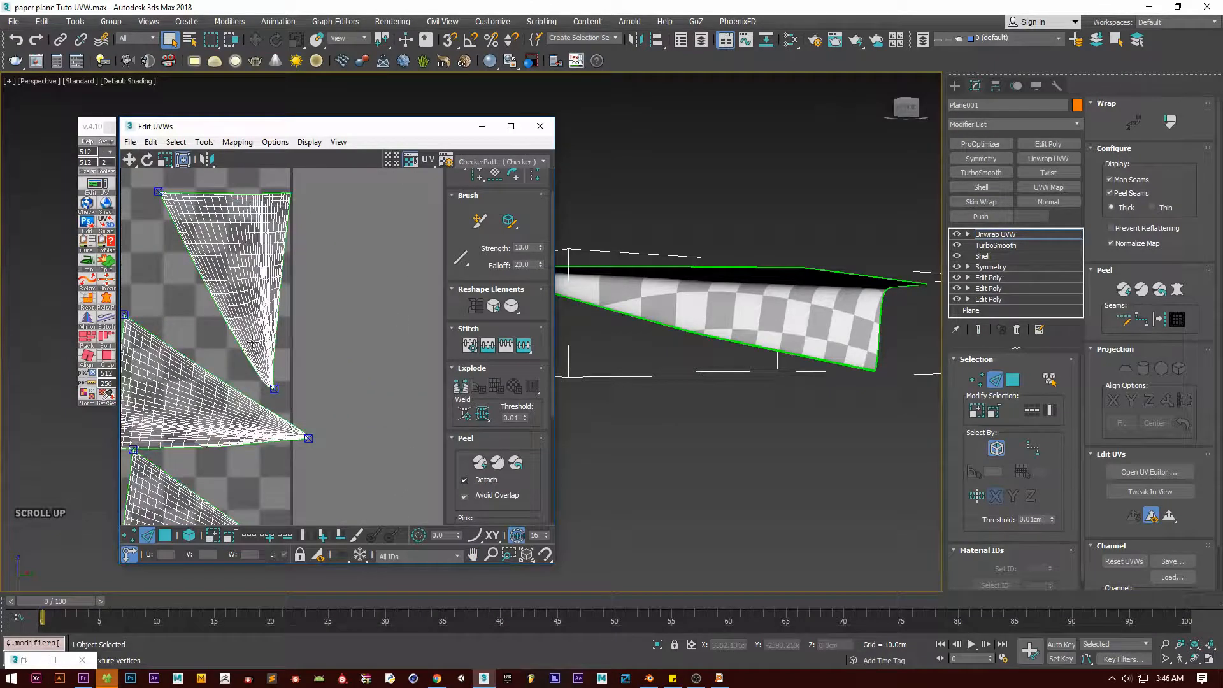
{"action": "mouse_move", "coordinate": [637, 287]}
{"action": "middle_mouse_down", "text": "alt"}
{"action": "mouse_move", "coordinate": [675, 267]}
{"action": "mouse_move", "coordinate": [650, 274]}
{"action": "mouse_move", "coordinate": [656, 265]}
{"action": "middle_mouse_up", "text": "alt"}
{"action": "key", "text": "F4"}
{"action": "scroll", "coordinate": [641, 247], "scroll_direction": "up", "scroll_amount": 3}
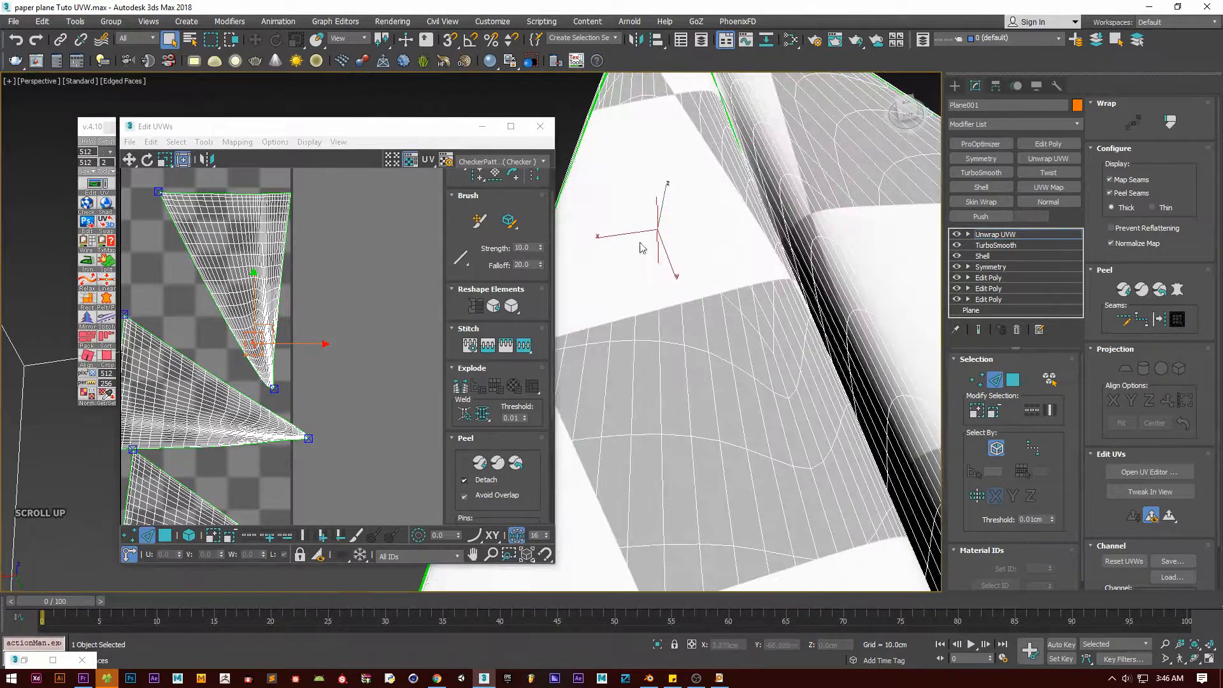
{"action": "scroll", "coordinate": [311, 339], "scroll_direction": "up", "scroll_amount": 6}
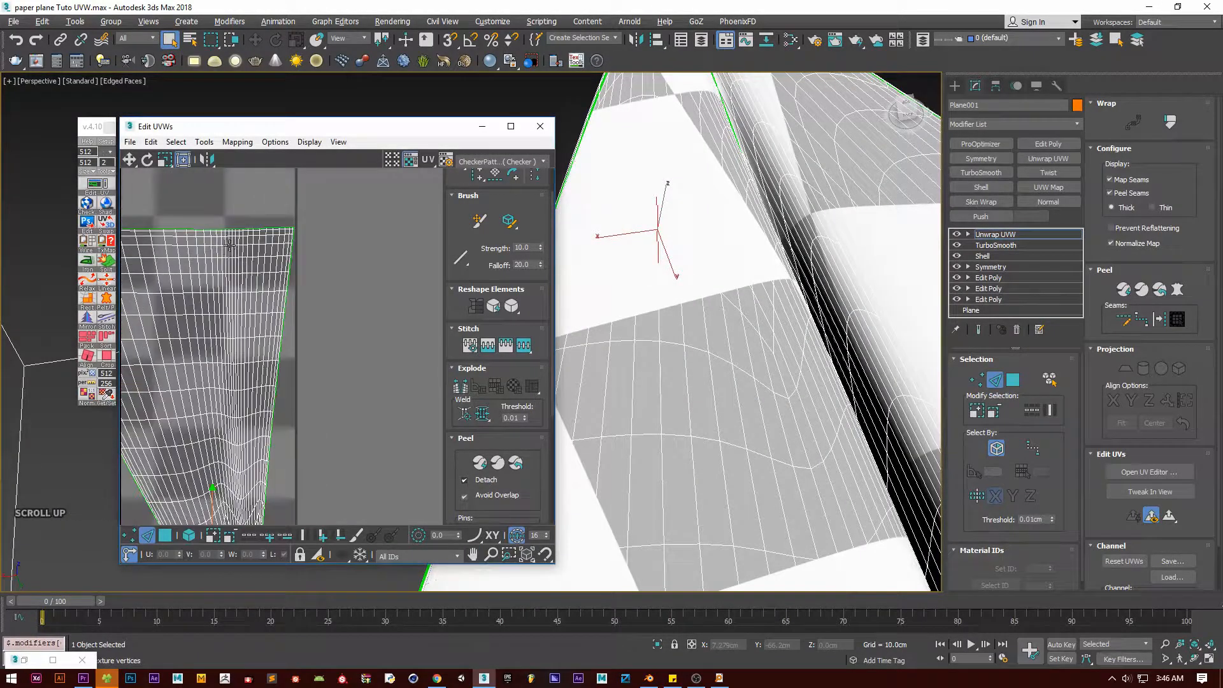
{"action": "scroll", "coordinate": [288, 282], "scroll_direction": "up", "scroll_amount": 2}
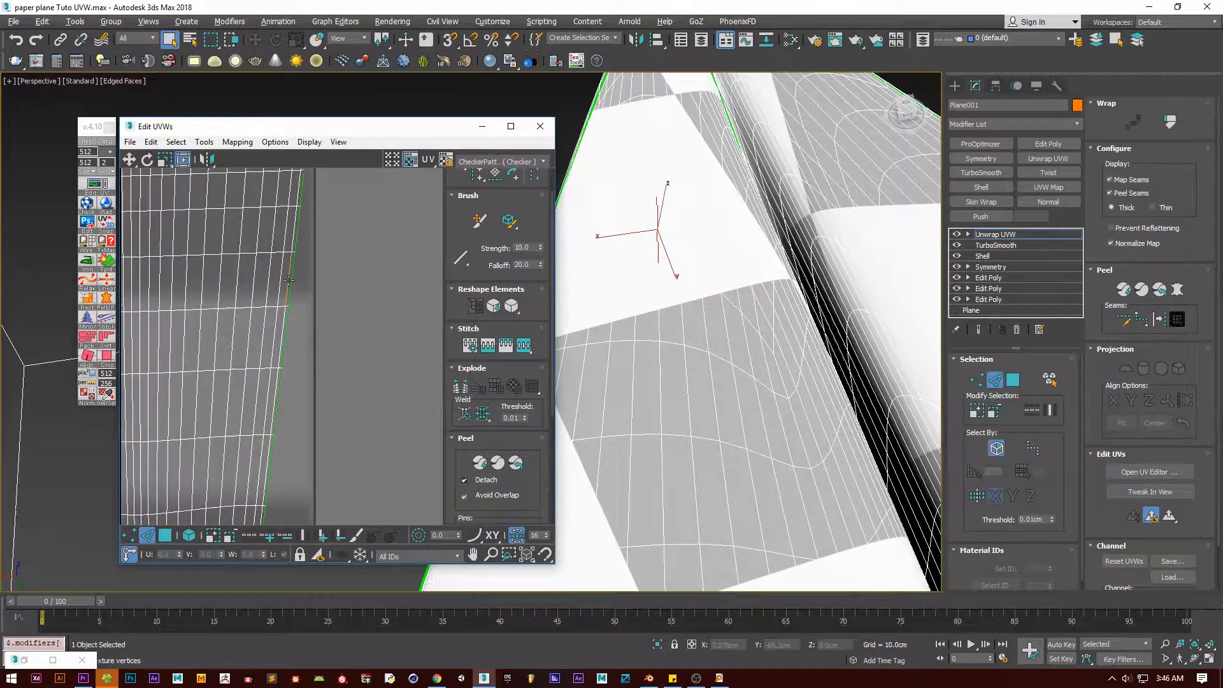
{"action": "left_click", "coordinate": [85, 360]}
{"action": "scroll", "coordinate": [276, 342], "scroll_direction": "down", "scroll_amount": 5}
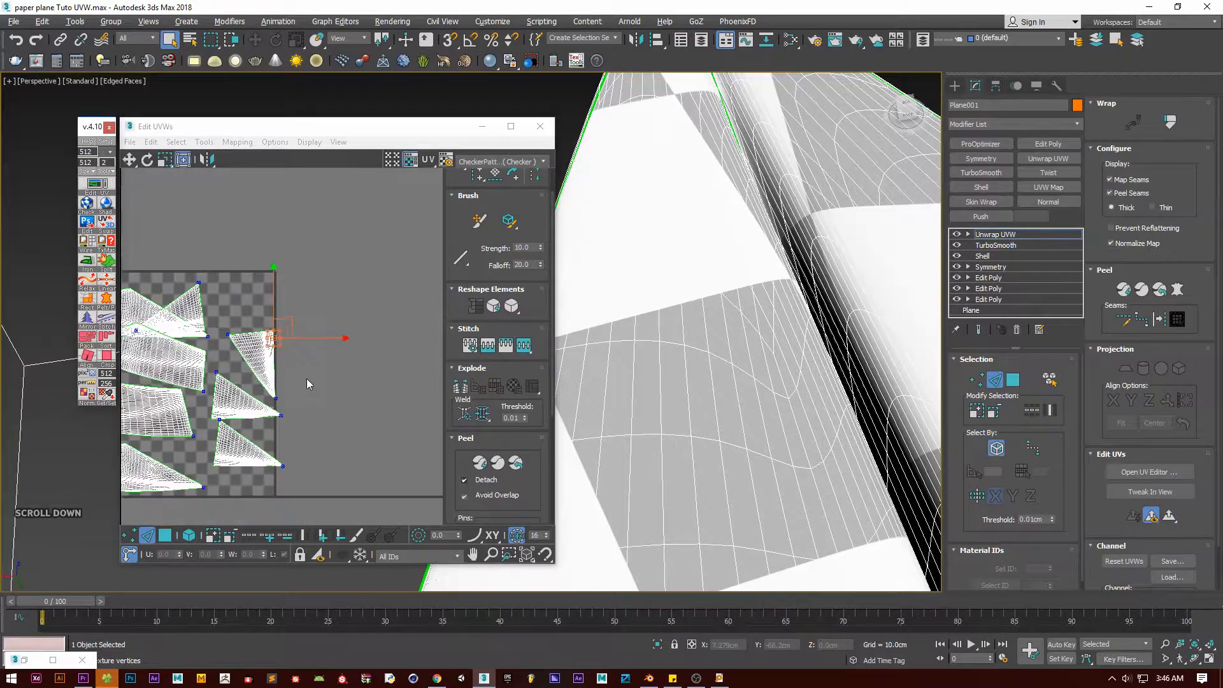
Step: Repack all the straightened shells into the checker tile with Pack UVs
{"action": "middle_click_drag", "start_coordinate": [719, 292], "coordinate": [822, 319]}
{"action": "scroll", "coordinate": [789, 281], "scroll_direction": "down", "scroll_amount": 5}
{"action": "middle_click_drag", "start_coordinate": [272, 348], "coordinate": [355, 293]}
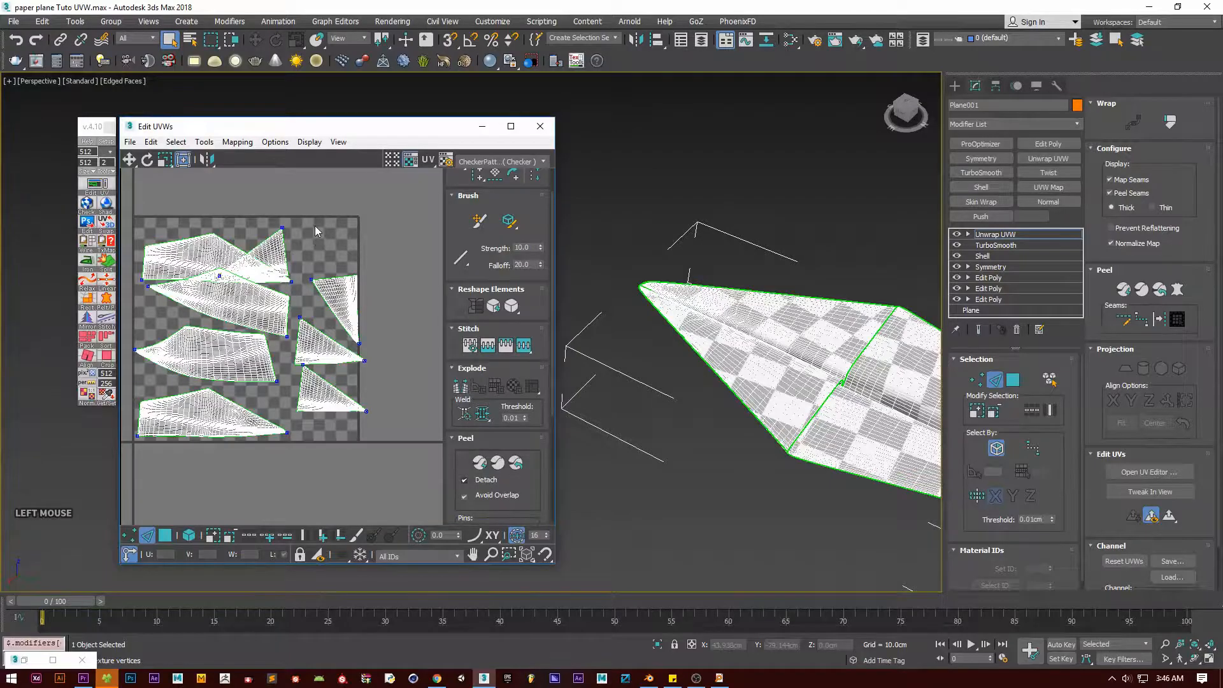
{"action": "left_click", "coordinate": [204, 141]}
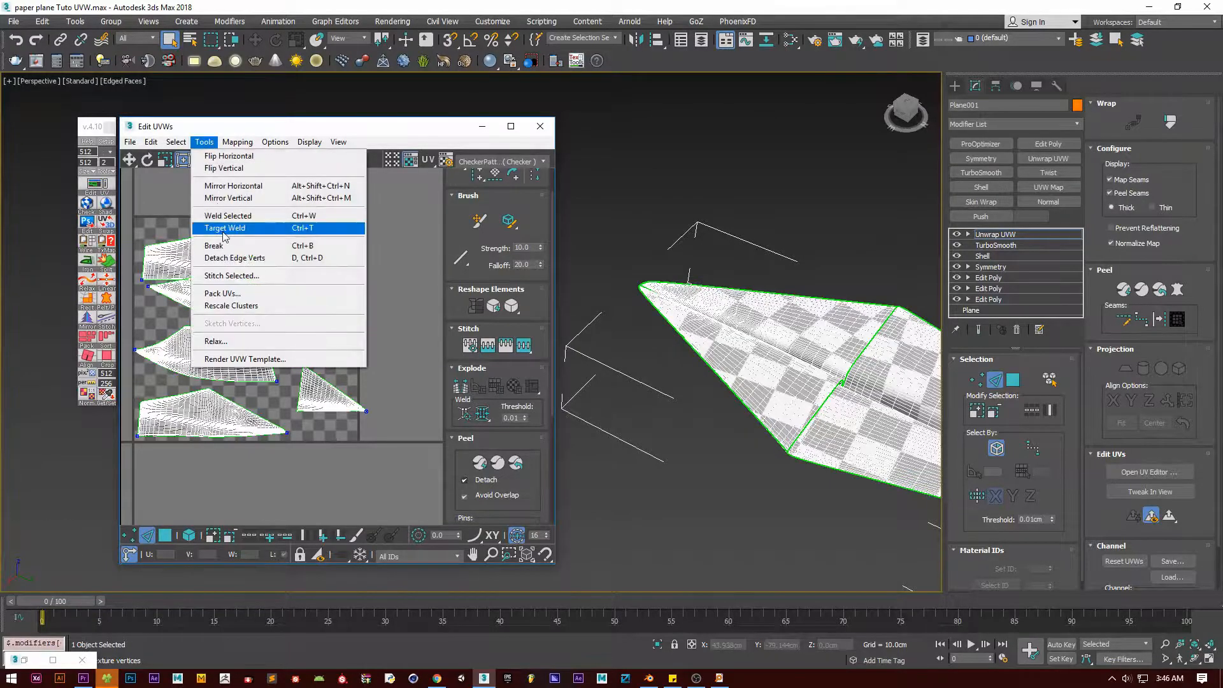
{"action": "left_click", "coordinate": [219, 295]}
{"action": "left_click", "coordinate": [201, 270]}
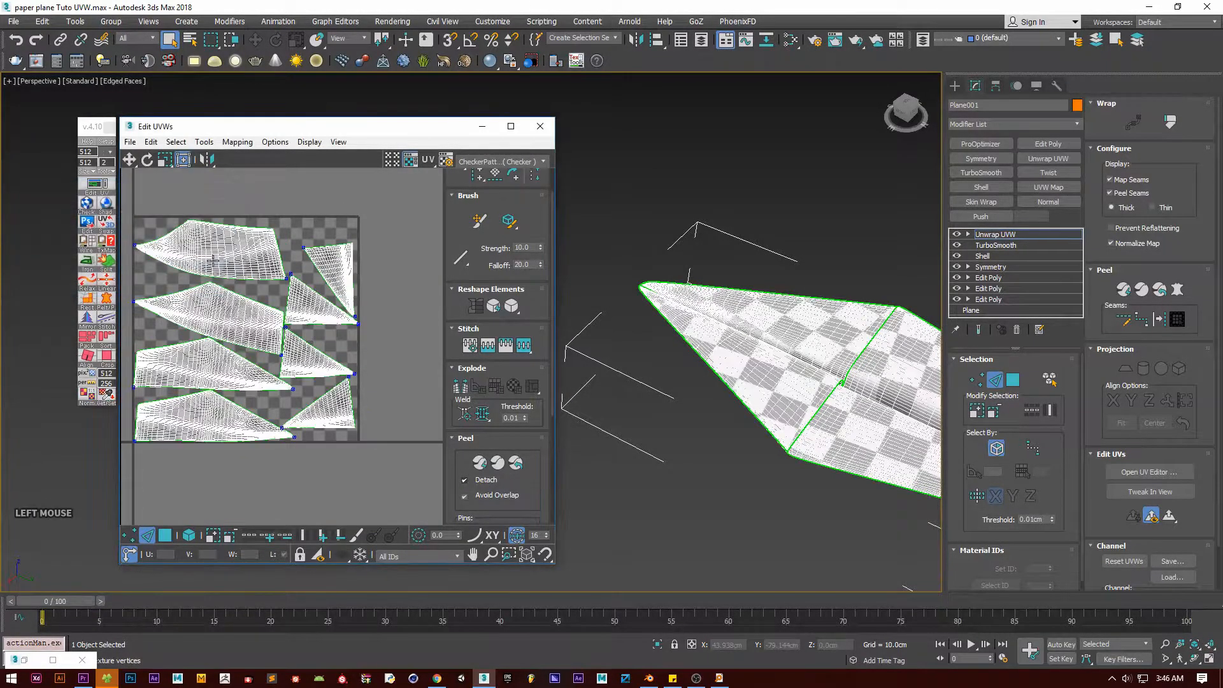
{"action": "scroll", "coordinate": [724, 371], "scroll_direction": "up", "scroll_amount": 3}
{"action": "scroll", "coordinate": [344, 332], "scroll_direction": "up", "scroll_amount": 1}
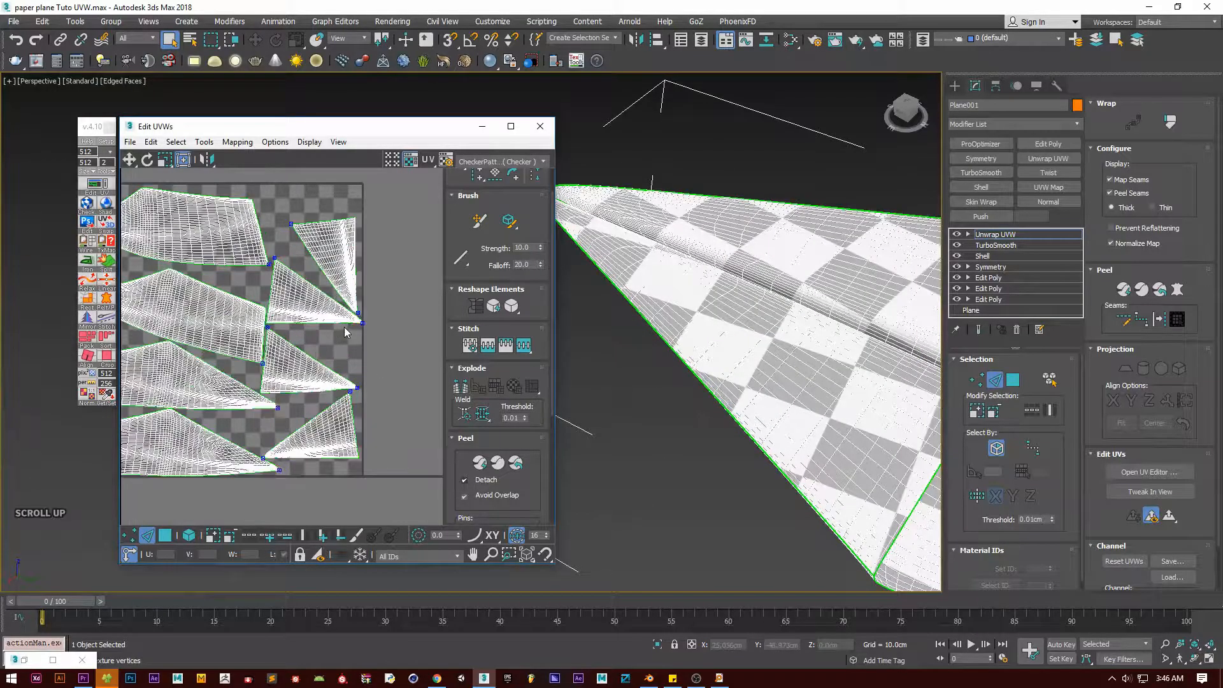
{"action": "scroll", "coordinate": [348, 329], "scroll_direction": "up", "scroll_amount": 2}
{"action": "scroll", "coordinate": [357, 325], "scroll_direction": "down", "scroll_amount": 3}
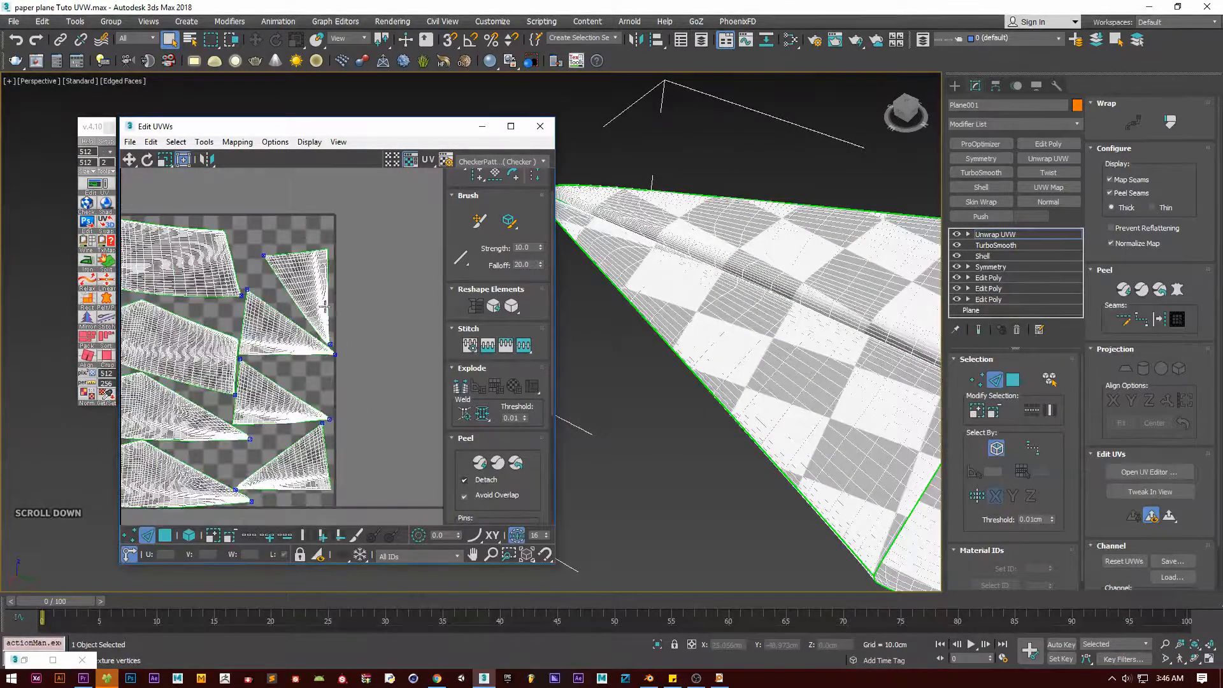
{"action": "middle_click_drag", "start_coordinate": [369, 332], "coordinate": [376, 323]}
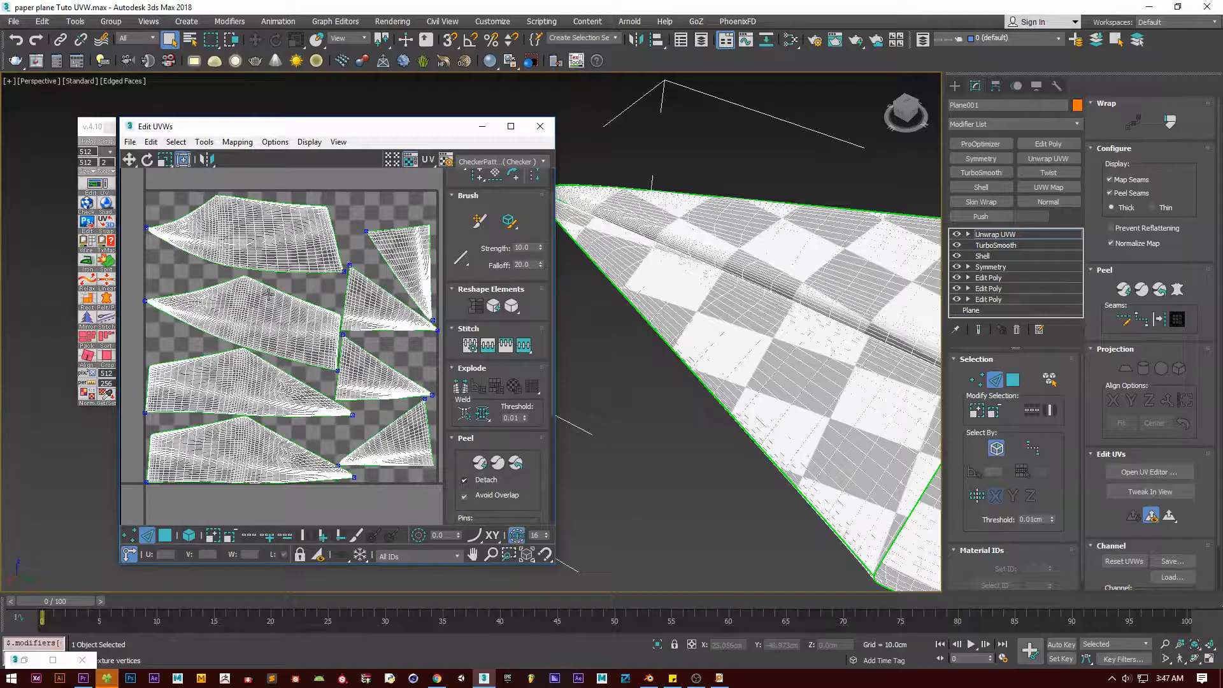
{"action": "scroll", "coordinate": [733, 377], "scroll_direction": "down", "scroll_amount": 3}
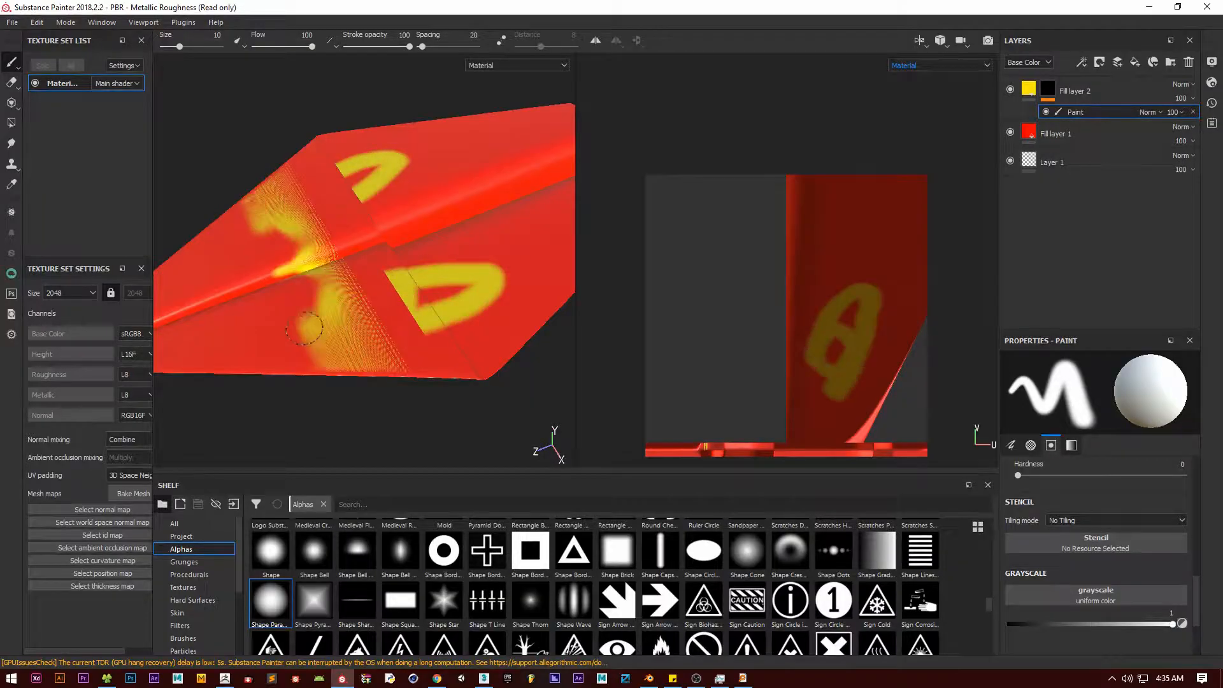
Step: In Substance Painter, examine the yellow paint strokes across the red paper plane's seams
{"action": "left_click_drag", "start_coordinate": [241, 331], "coordinate": [449, 246], "text": "alt"}
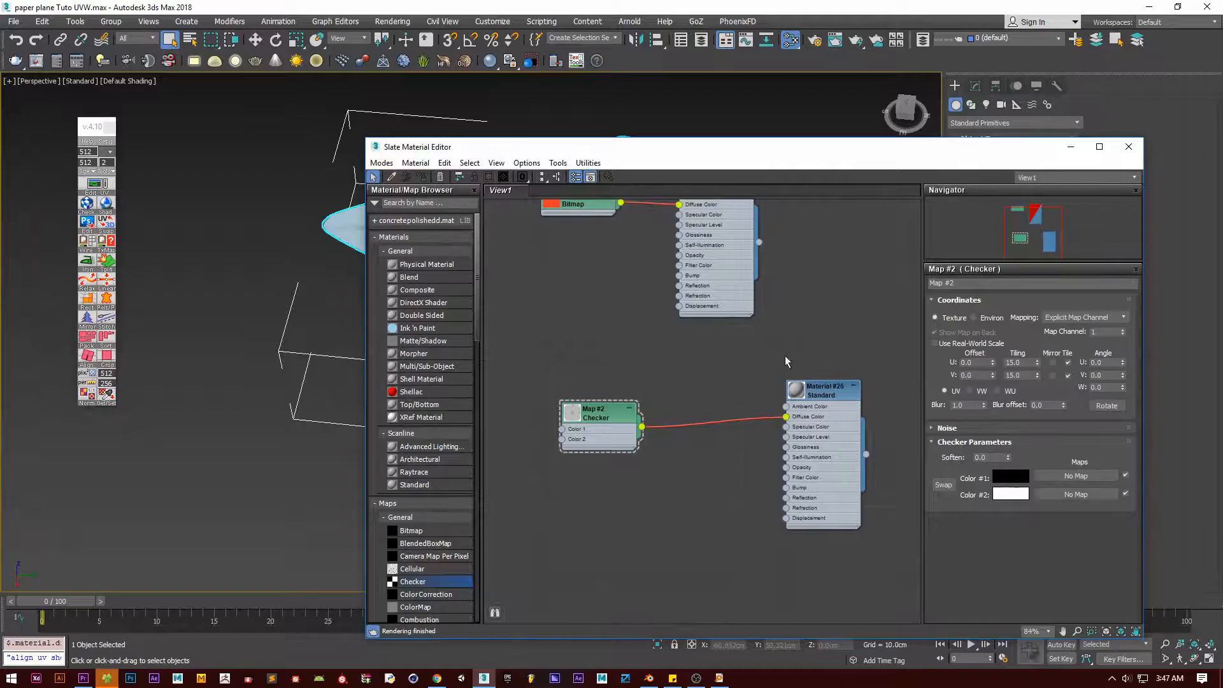
Step: Show the material's Checker map shaded on the plane and minimize the Slate Material Editor
{"action": "left_click_drag", "start_coordinate": [775, 141], "coordinate": [435, 299]}
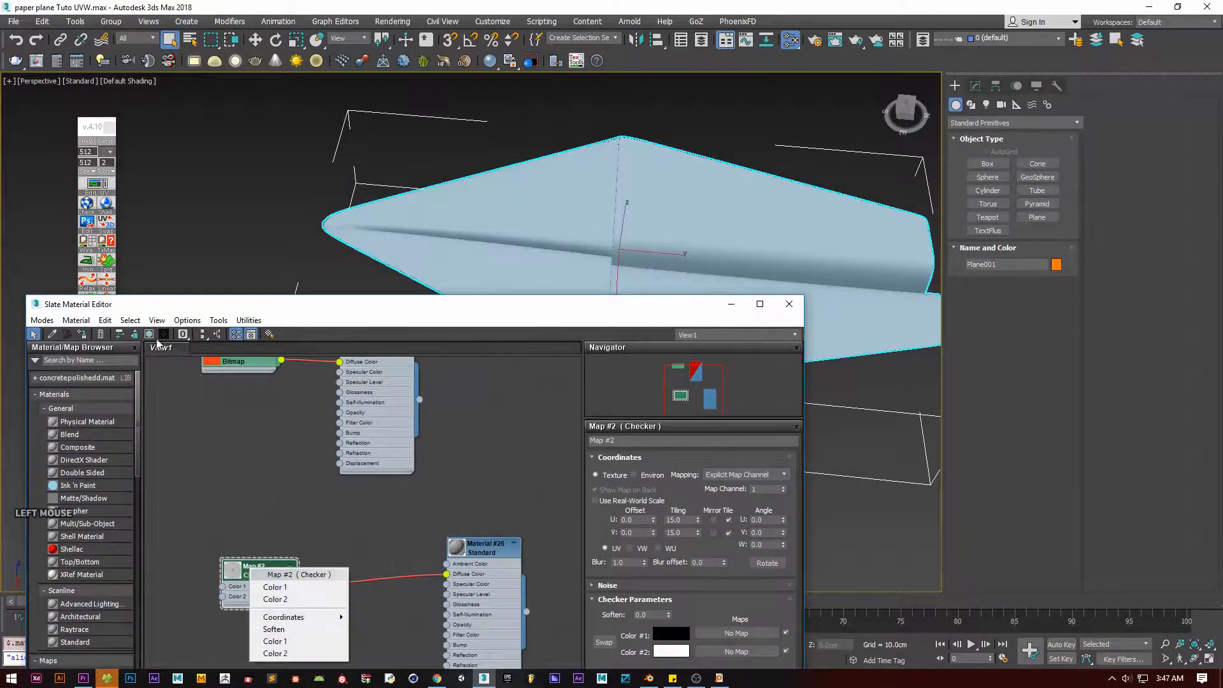
{"action": "left_click", "coordinate": [149, 334]}
{"action": "left_click", "coordinate": [731, 304]}
Step: Examine the checker pattern over the whole paper plane from several angles, with and without wireframe edges
{"action": "middle_click_drag", "start_coordinate": [490, 380], "coordinate": [747, 283], "text": "alt"}
{"action": "middle_click_drag", "start_coordinate": [768, 332], "coordinate": [512, 395], "text": "alt"}
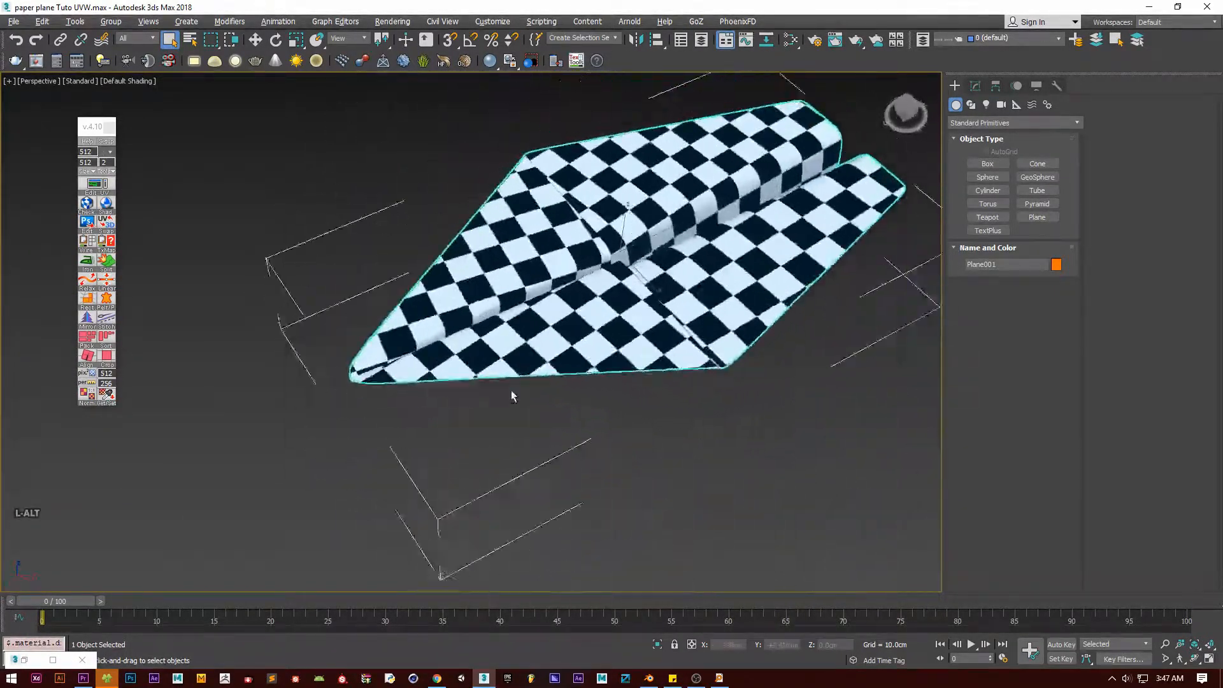
{"action": "scroll", "coordinate": [511, 395], "scroll_direction": "up", "scroll_amount": 3}
{"action": "scroll", "coordinate": [511, 395], "scroll_direction": "down", "scroll_amount": 3}
{"action": "key", "text": "F4"}
{"action": "scroll", "coordinate": [512, 395], "scroll_direction": "down", "scroll_amount": 2}
{"action": "mouse_move", "coordinate": [632, 308]}
{"action": "middle_mouse_down", "text": "alt"}
{"action": "mouse_move", "coordinate": [592, 267]}
{"action": "mouse_move", "coordinate": [643, 299]}
{"action": "middle_mouse_up", "text": "alt"}
{"action": "key", "text": "F4"}
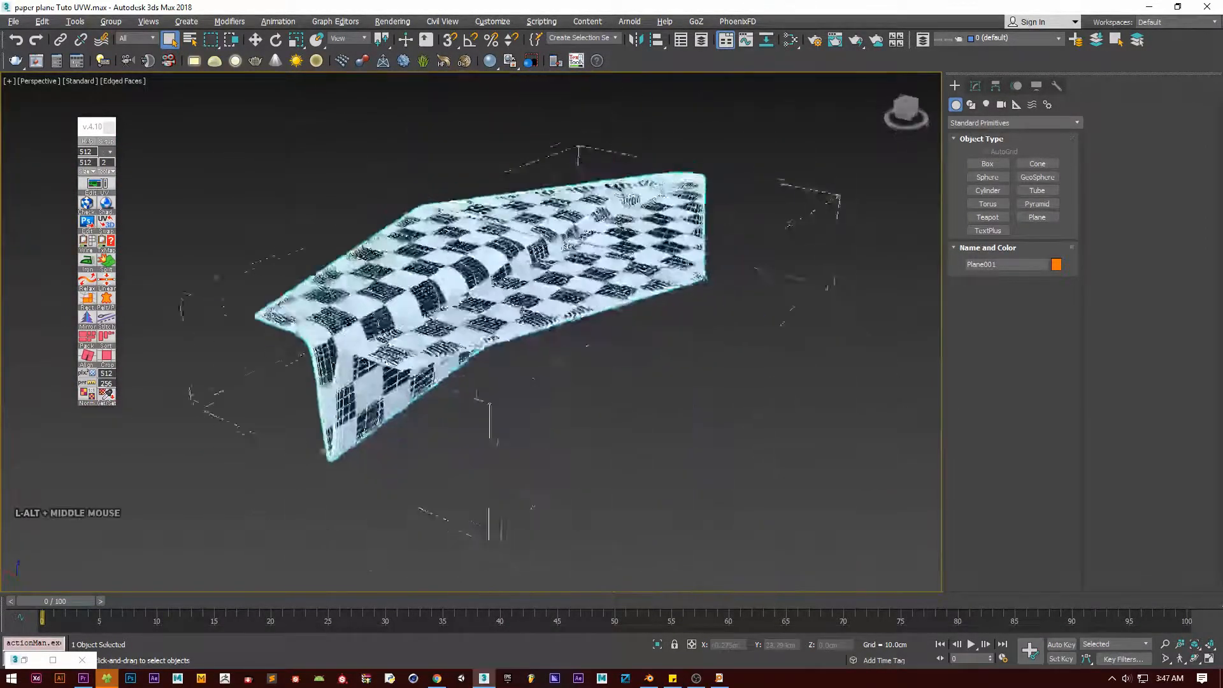